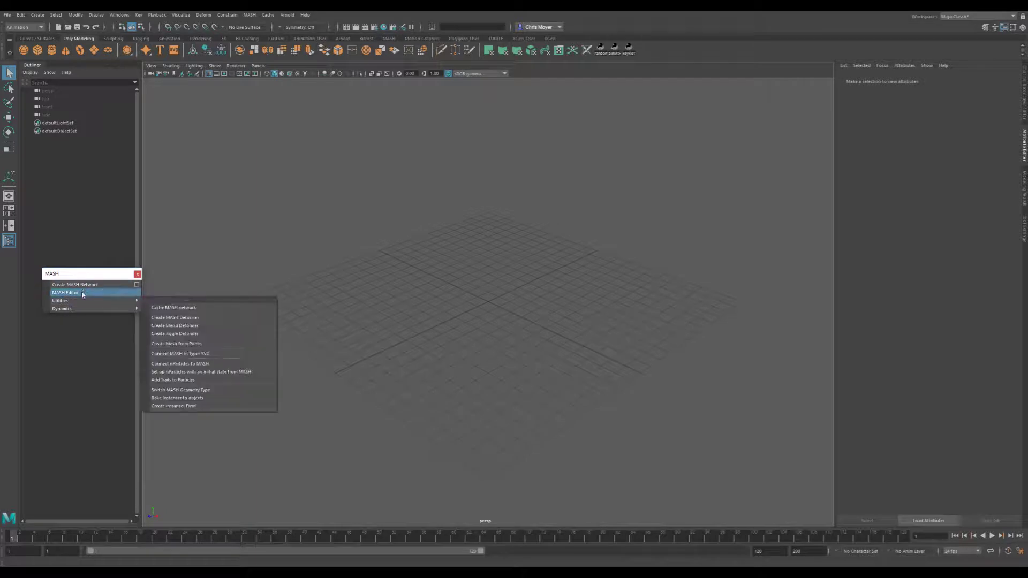
- Open the MASH Editor and create a polygon cube at the origin
left_click(83, 294)
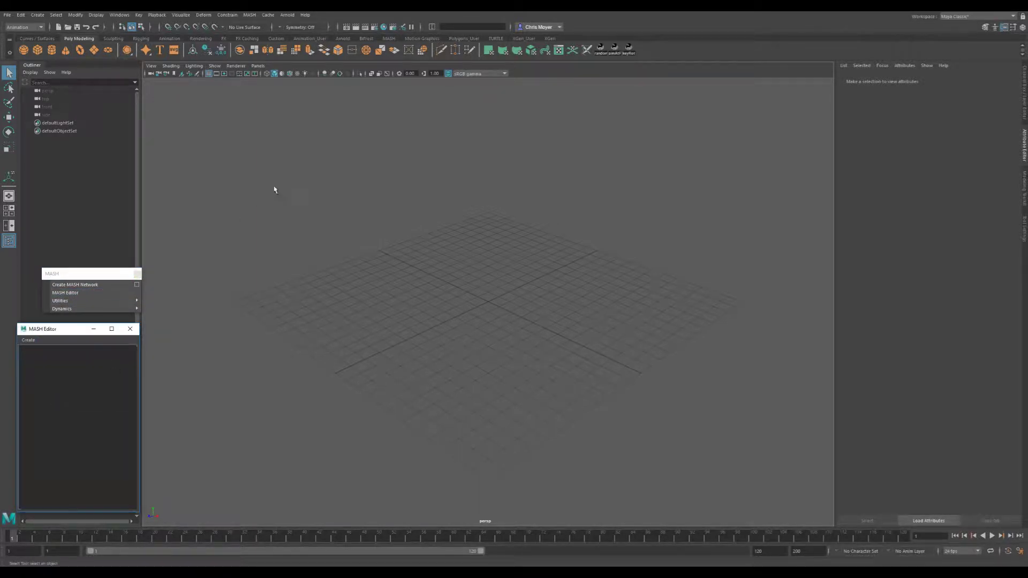
left_click(38, 50)
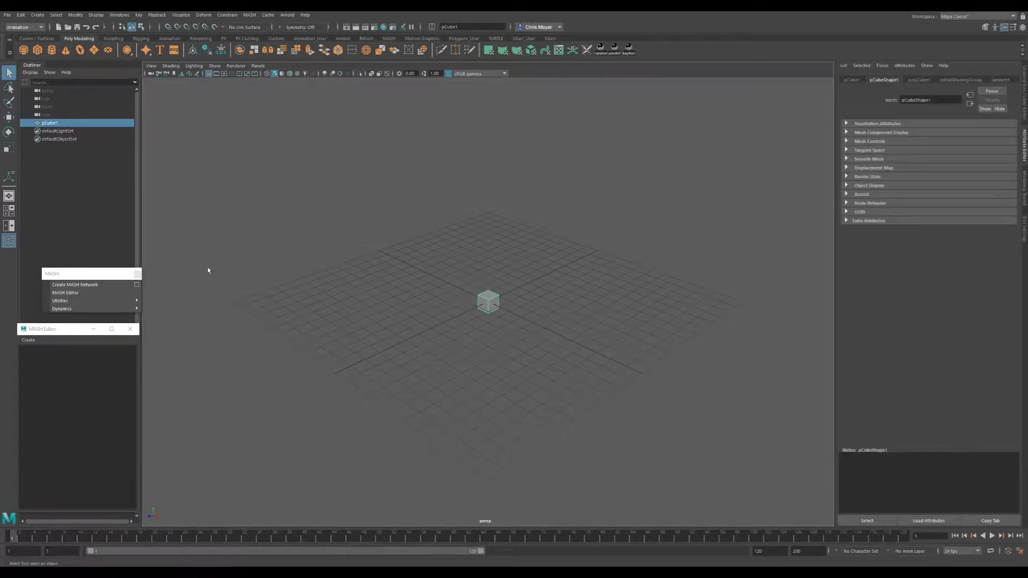
- Open the MASH network creation options for the cube, compare the geometry types and choose Mesh
left_click(137, 284)
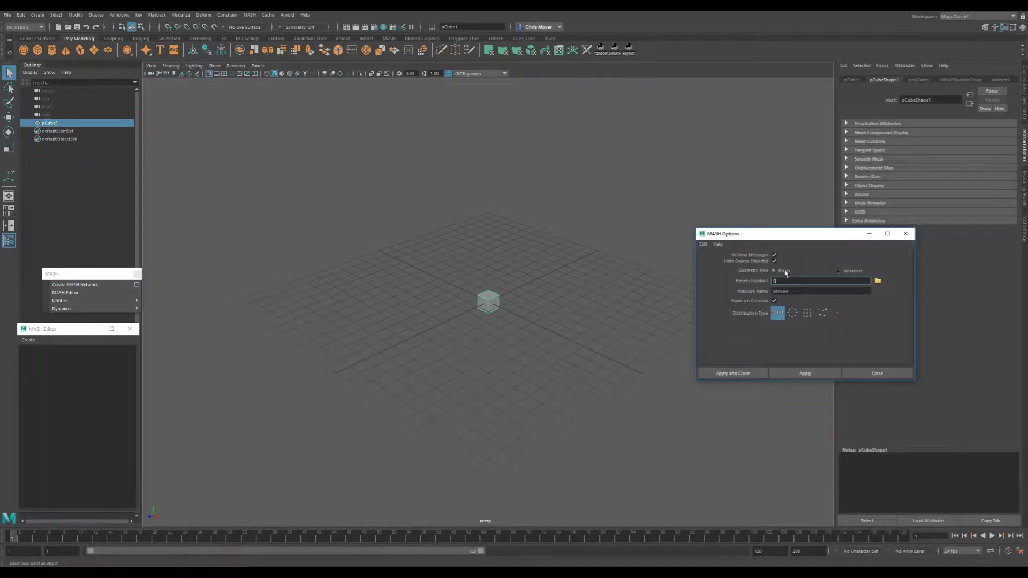
left_click(838, 271)
left_click(793, 272)
left_click(858, 271)
left_click_drag(573, 303, 534, 303, "alt")
left_click(775, 271)
left_click_drag(637, 320, 608, 335, "alt")
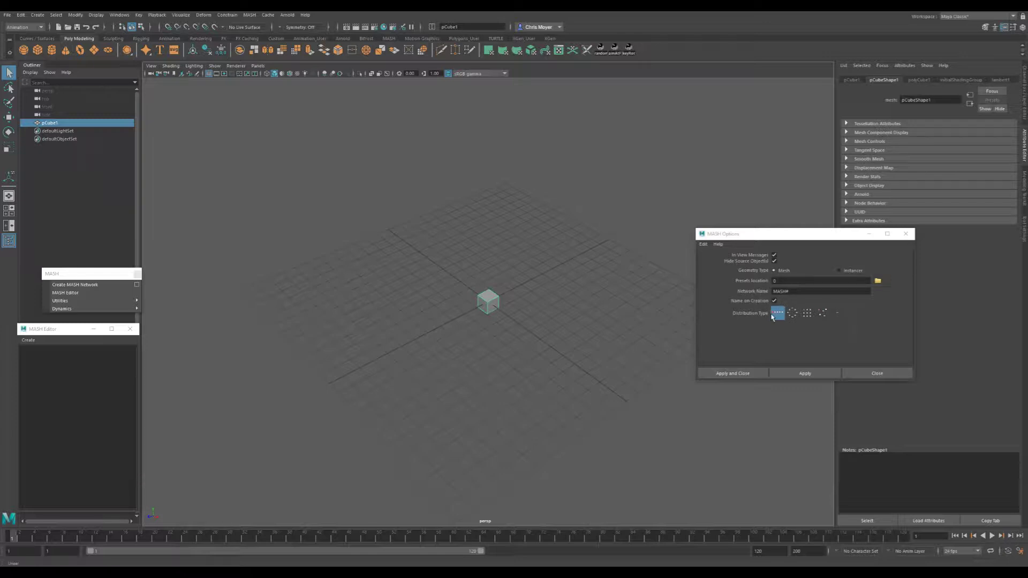
- Create a MASH network named CubeMASH using the single-dot distribution type, and show its Distribute attributes
left_click(838, 313)
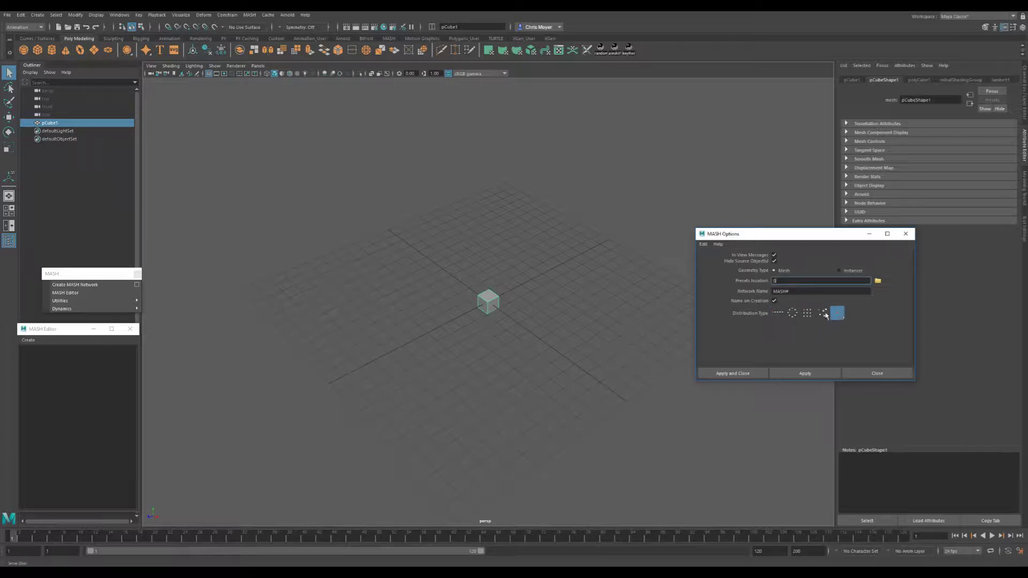
left_click(747, 373)
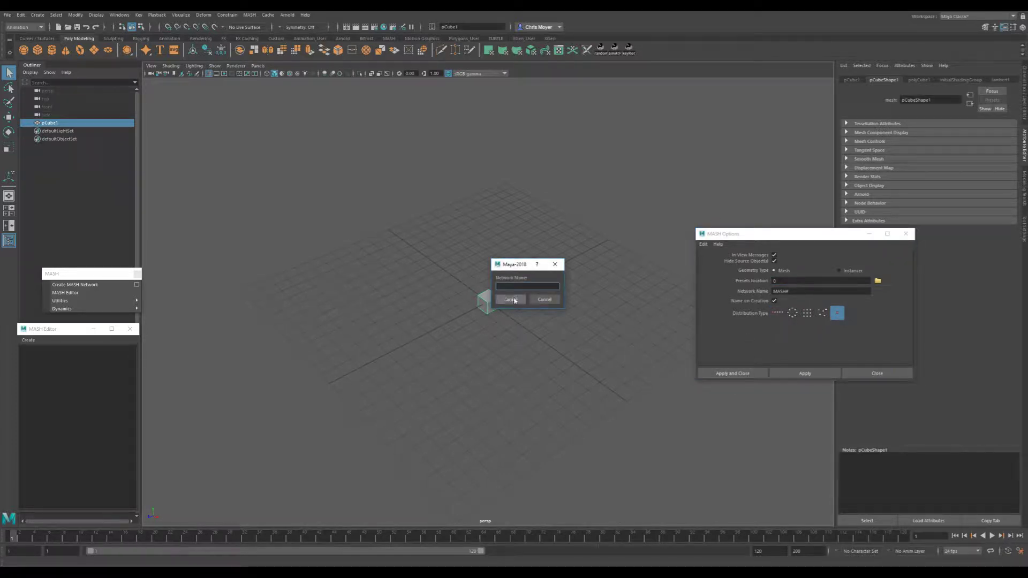
type("CubeMASH")
left_click(511, 300)
left_click(902, 79)
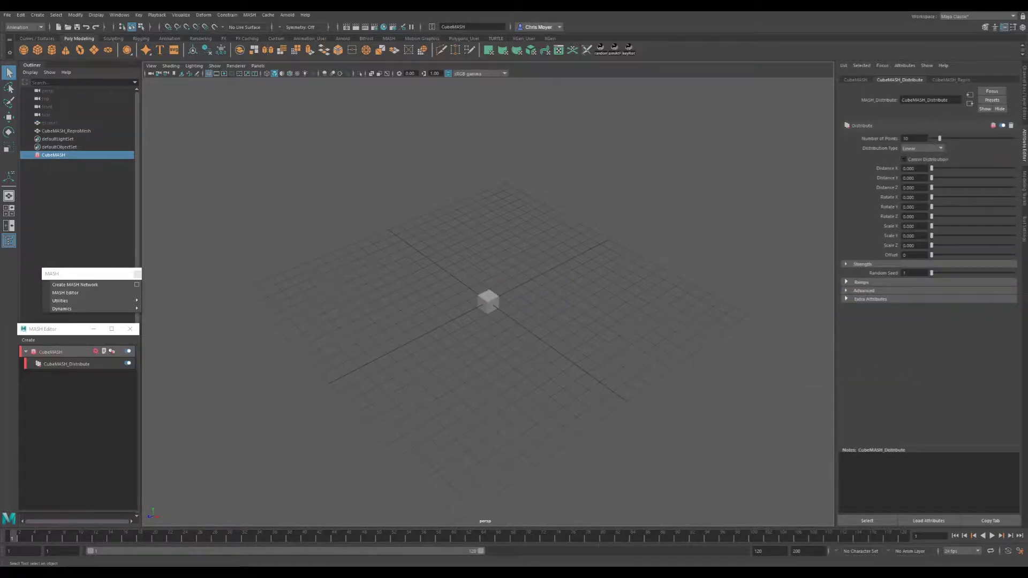
- Try spacing the cube copies along X, Y and Z, then return Distance Y and Distance Z to 0
left_click_drag(931, 169, 944, 179)
left_click_drag(931, 187, 944, 187)
left_click_drag(731, 247, 647, 259, "alt")
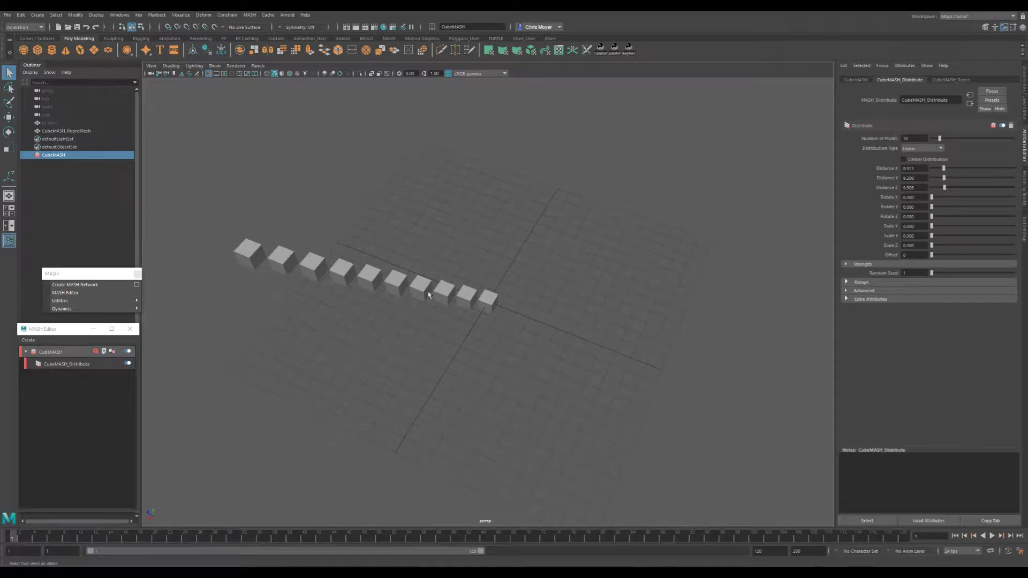
left_click_drag(442, 343, 752, 267, "alt")
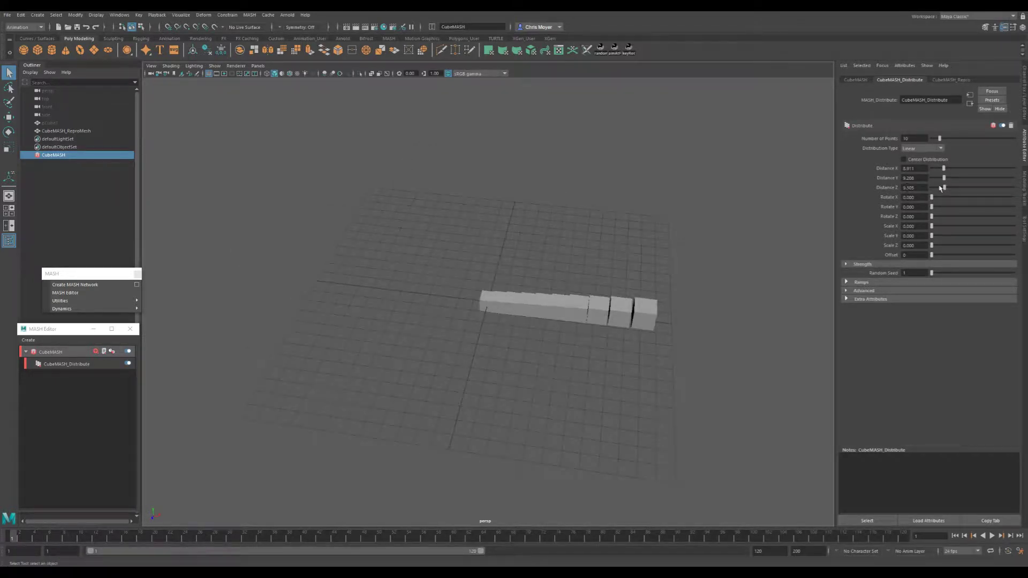
mouse_move(941, 188)
left_mouse_down()
mouse_move(926, 195)
mouse_move(932, 180)
left_mouse_up()
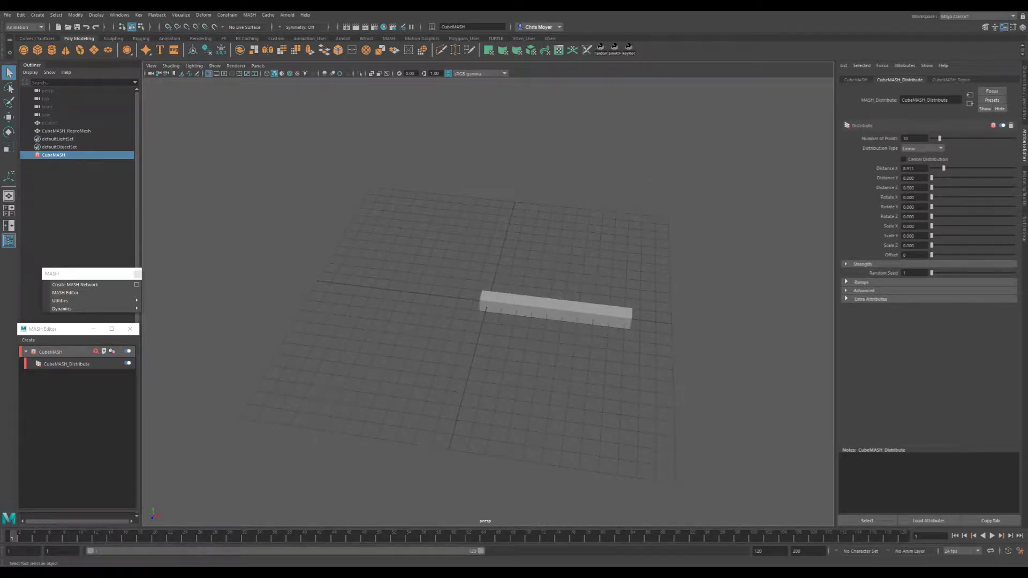
- Set Distance X of the cube distribution to 15
left_click(914, 168)
type("15")
key("Return")
mouse_move(552, 303)
left_mouse_down("alt")
mouse_move(624, 282)
mouse_move(553, 308)
left_mouse_up("alt")
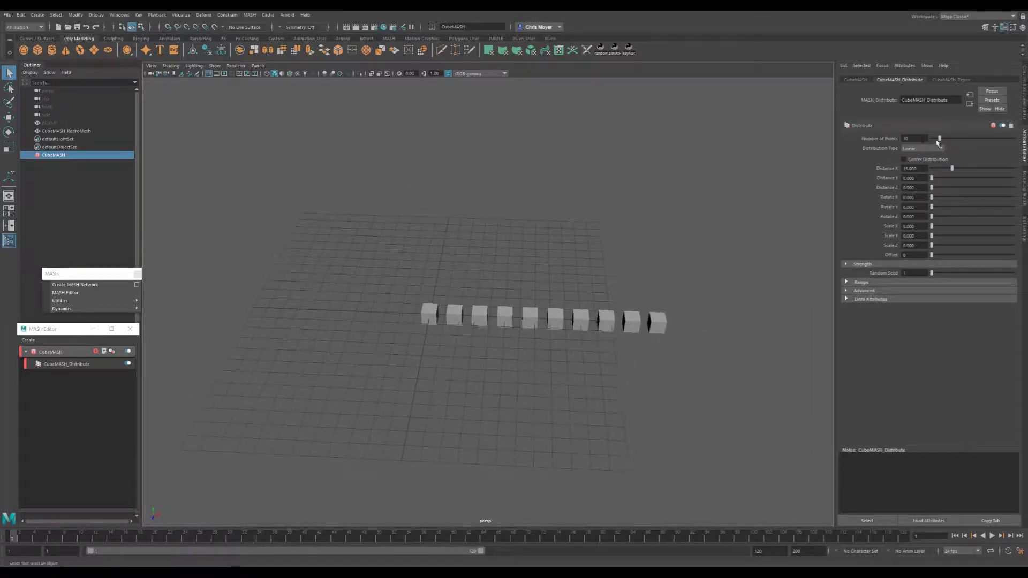
- Set Distance X to about 22, trying 24 points in the row before returning Number of Points to 10
left_click_drag(939, 141, 974, 169)
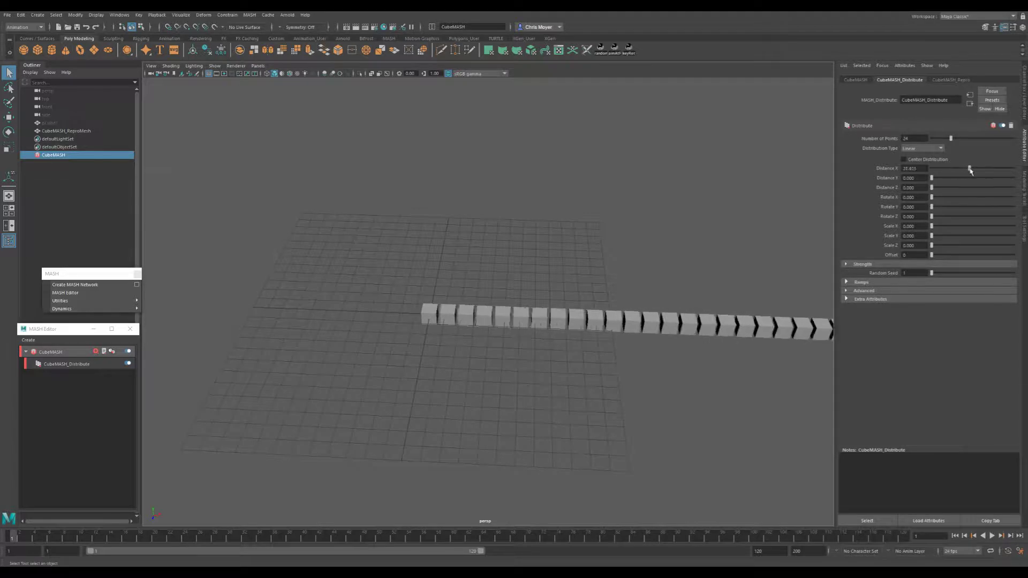
left_click_drag(727, 255, 672, 285, "alt")
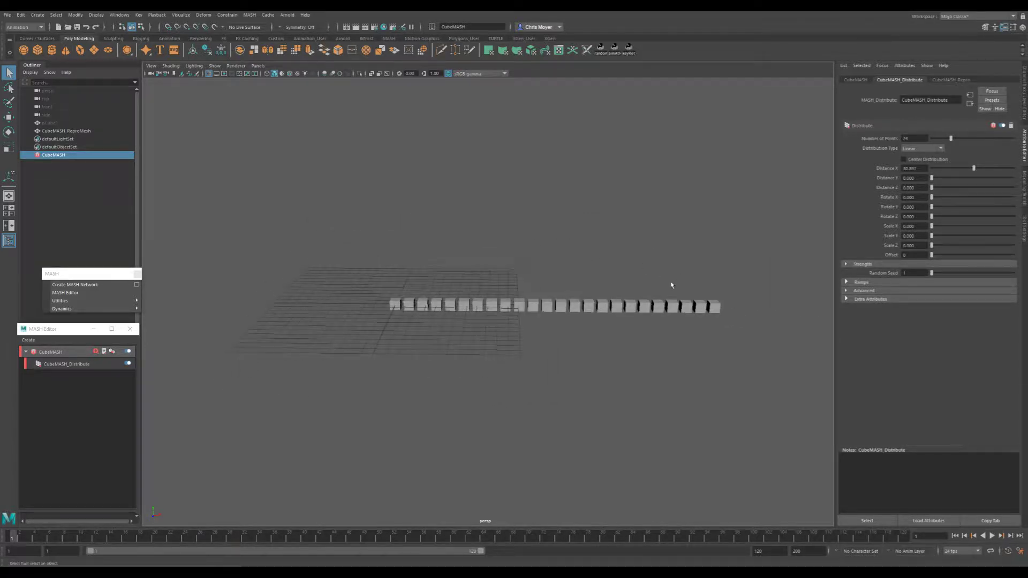
left_click_drag(972, 169, 960, 174)
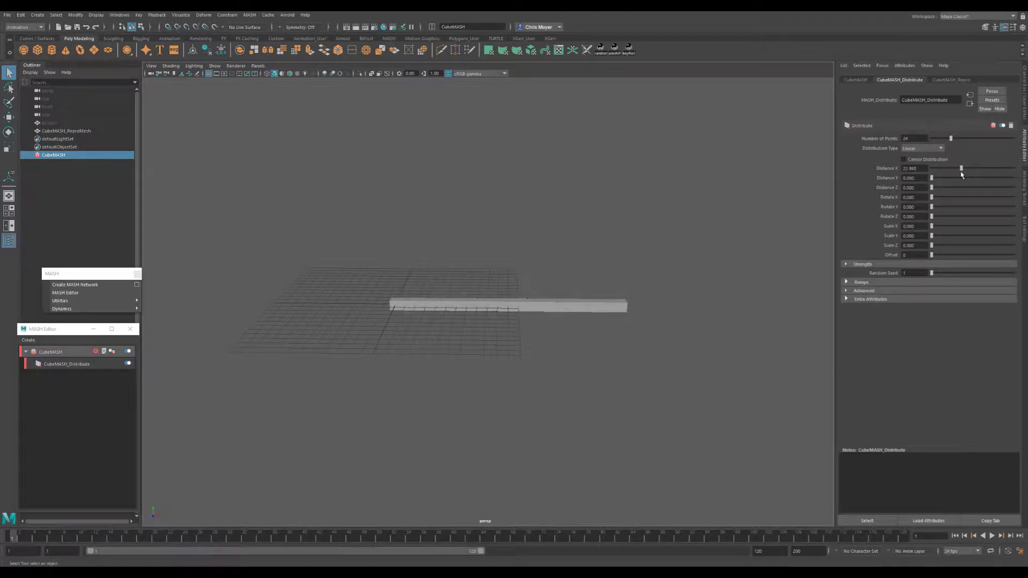
left_click_drag(439, 315, 484, 317, "alt")
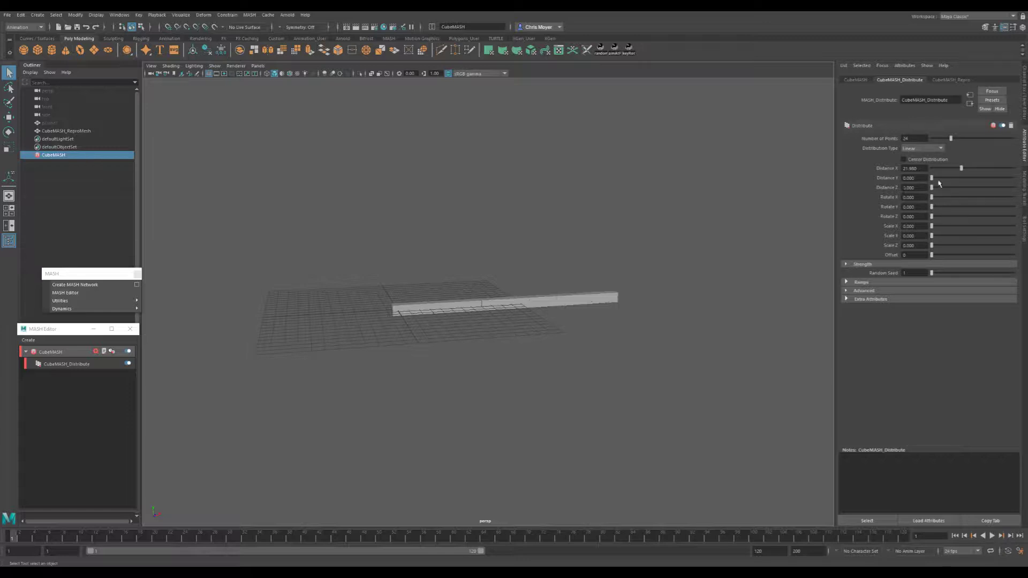
left_click_drag(950, 140, 940, 139)
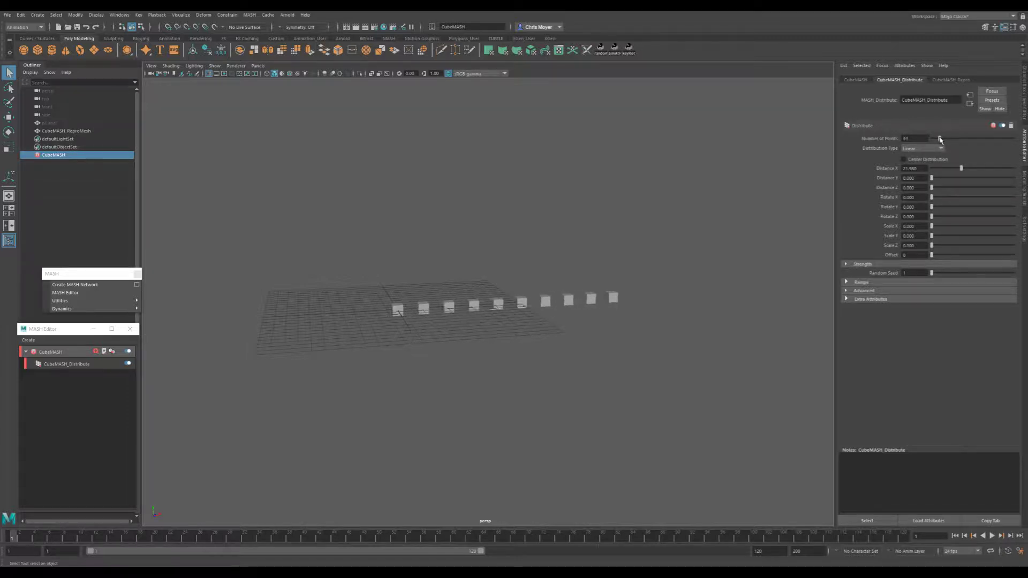
- Twist the row of cubes progressively about its length by setting Rotate X to 60
left_click_drag(931, 197, 945, 198)
left_click_drag(567, 289, 446, 250, "alt")
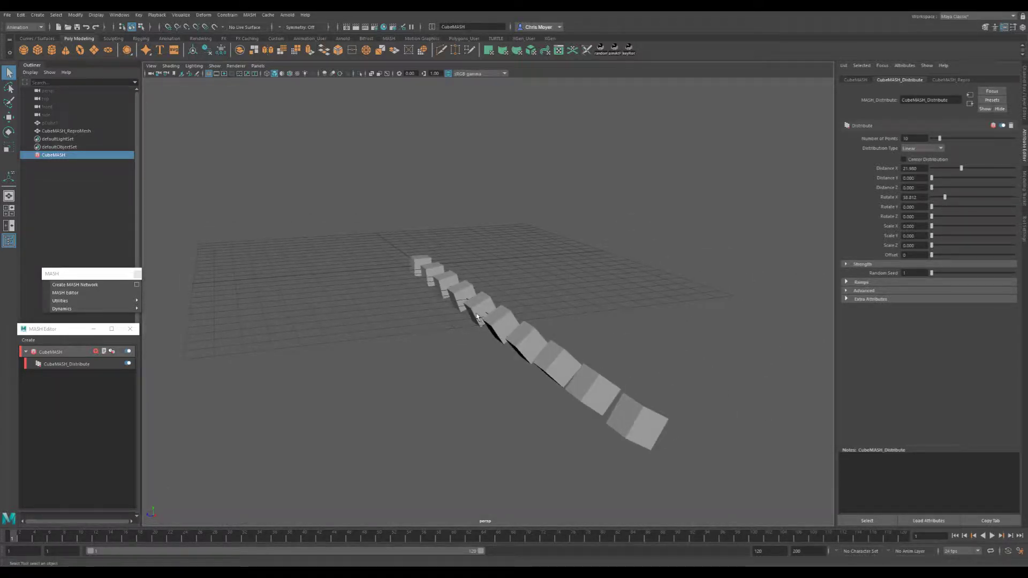
left_click_drag(477, 317, 599, 321, "alt")
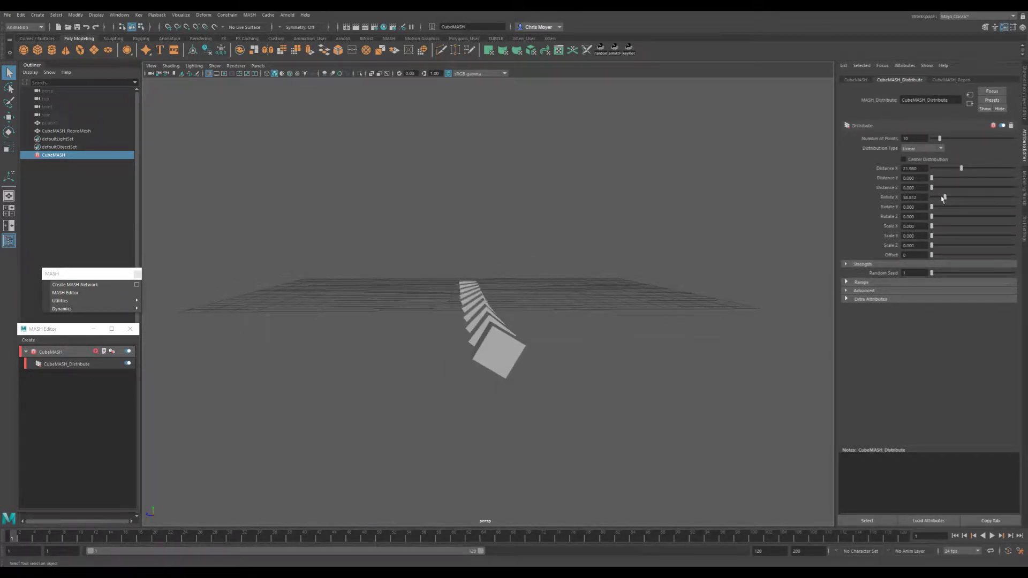
left_click(913, 197)
type("60")
key("Return")
left_click_drag(497, 330, 503, 327, "alt")
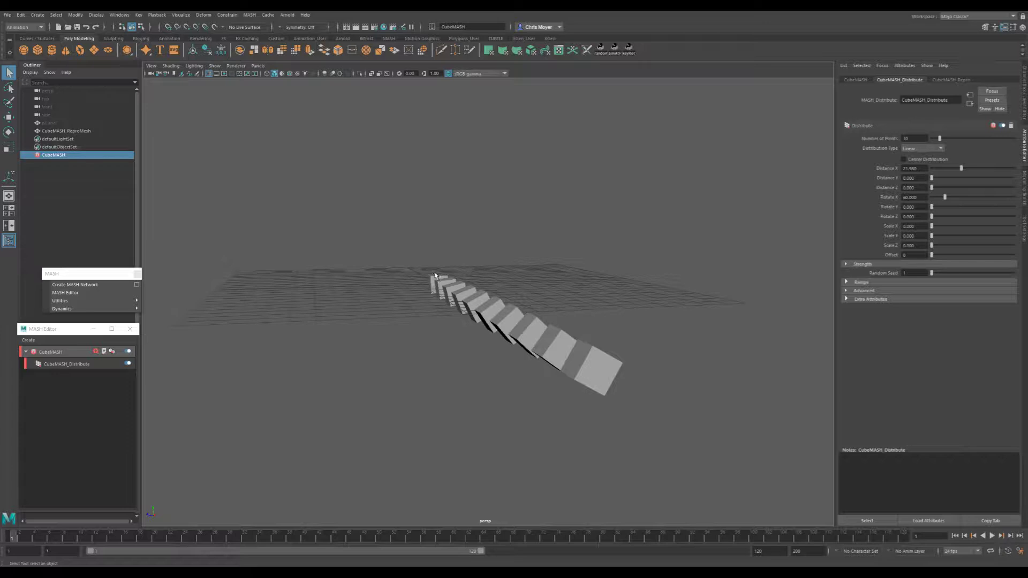
left_click_drag(442, 283, 397, 298, "alt")
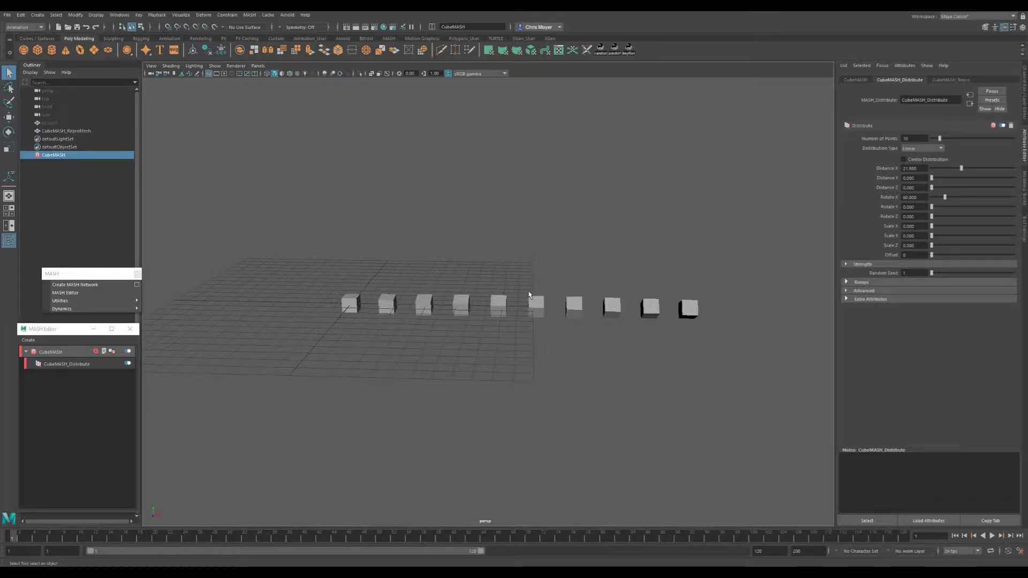
- Reselect the CubeMASH_Distribute node and set Rotate Y to about 34, Rotate Z to about 55 and Scale X to about 2.4
left_click(566, 314)
left_click(62, 364)
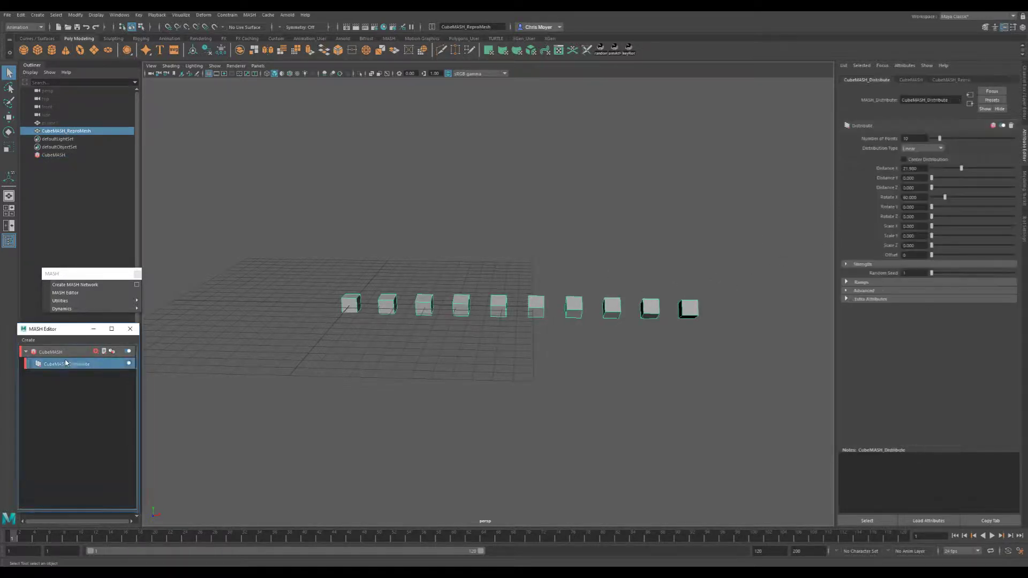
left_click_drag(498, 307, 690, 295, "alt")
left_click_drag(931, 207, 944, 216)
mouse_move(672, 268)
left_mouse_down("alt")
mouse_move(665, 299)
mouse_move(671, 283)
left_mouse_up("alt")
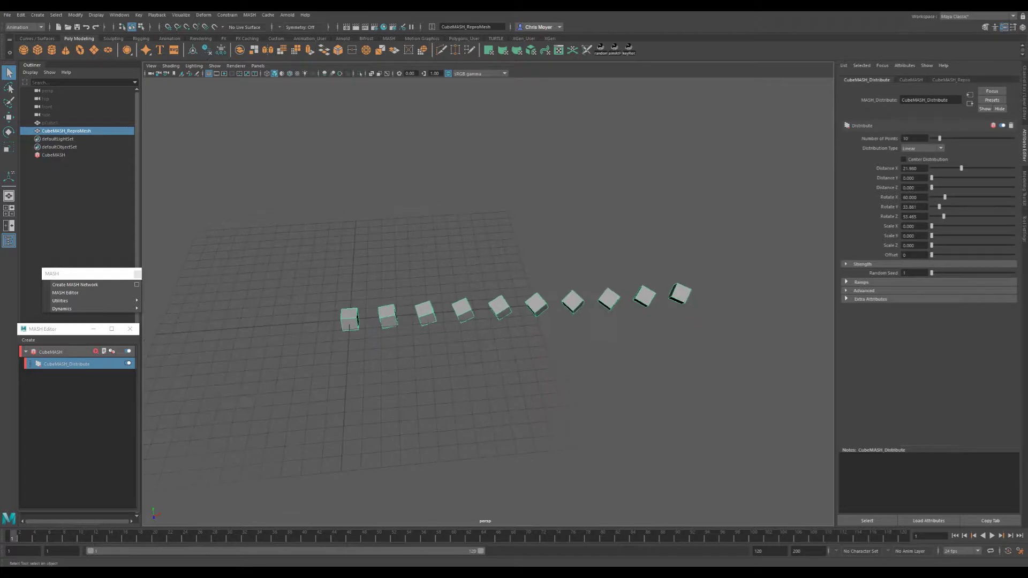
left_click_drag(933, 227, 950, 226)
left_click_drag(679, 300, 545, 317, "alt")
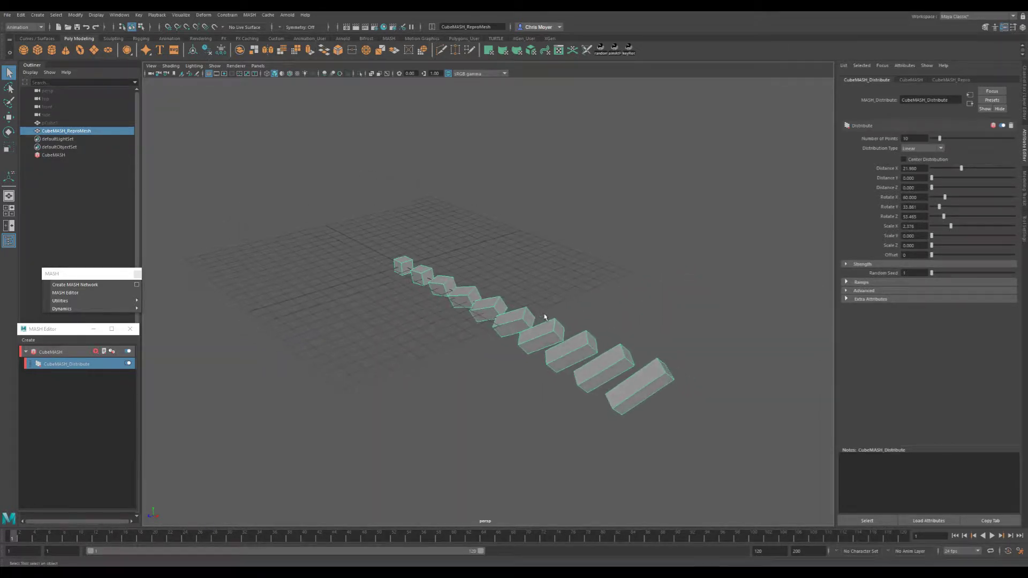
- Reset Rotate X, Rotate Y and Rotate Z of the distribution to 0
left_click(925, 197)
type("0")
key("Tab")
type("0")
key("Tab")
type("0")
key("Return")
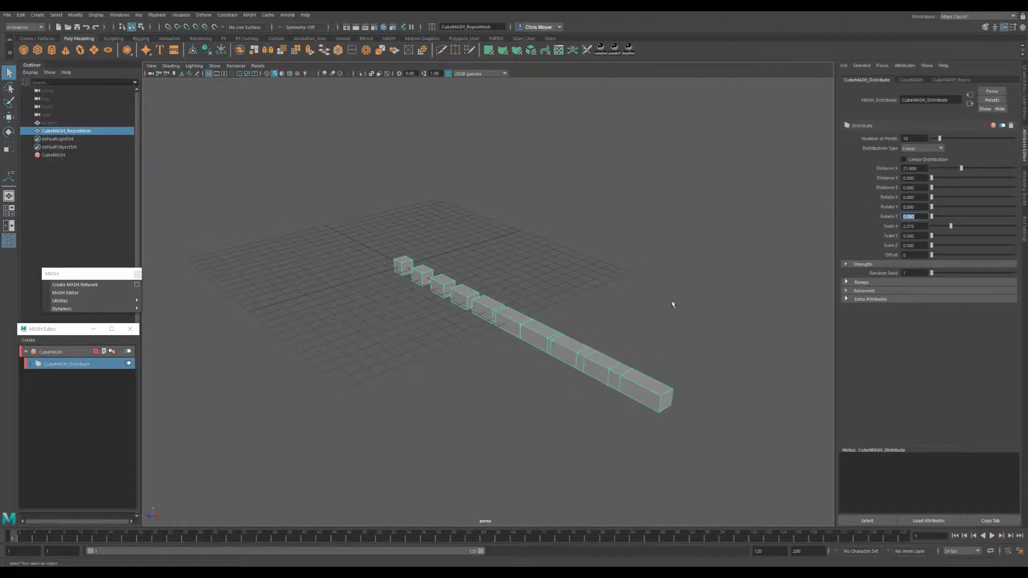
- Return Scale X to 0 and set Scale Y to about 3.96 so the cubes grow taller along the row
left_click_drag(673, 300, 803, 291, "alt")
mouse_move(951, 225)
left_mouse_down()
mouse_move(932, 226)
mouse_move(964, 235)
left_mouse_up()
left_click_drag(683, 310, 661, 311, "alt")
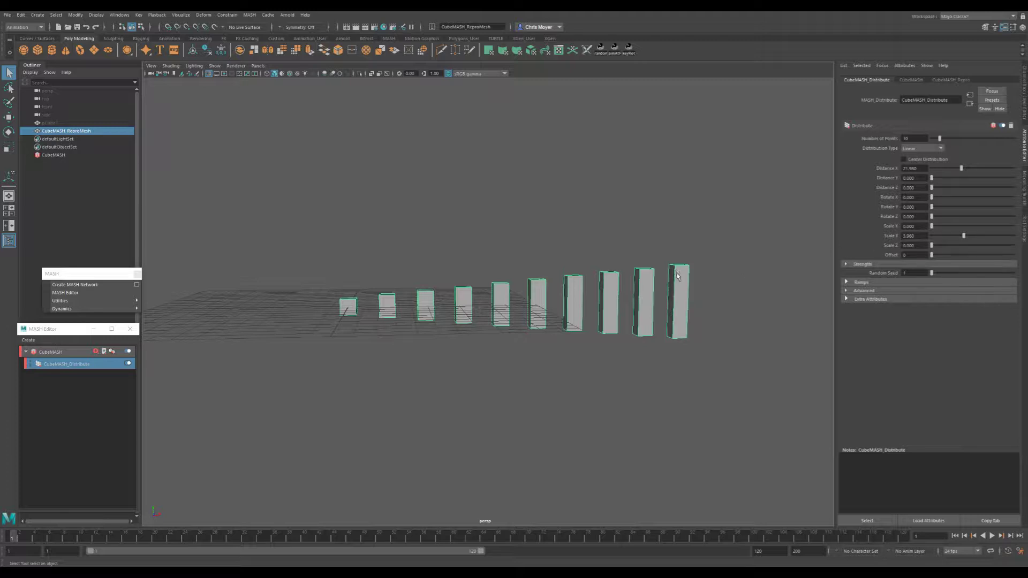
left_click_drag(594, 298, 640, 298, "alt")
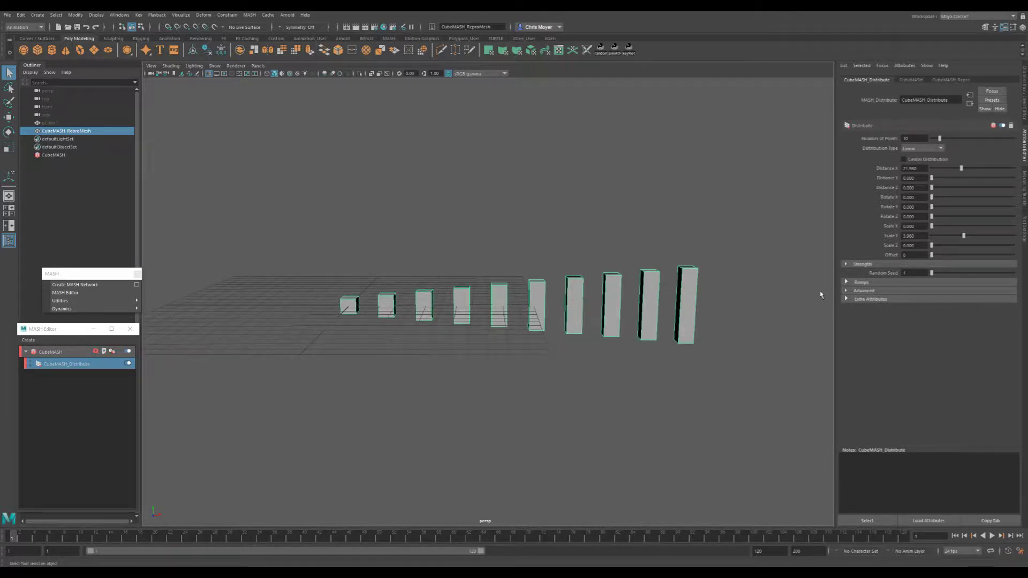
- Expand the Distribute node's ramps and add a low point near the end of the Scale Ramp
left_click(857, 282)
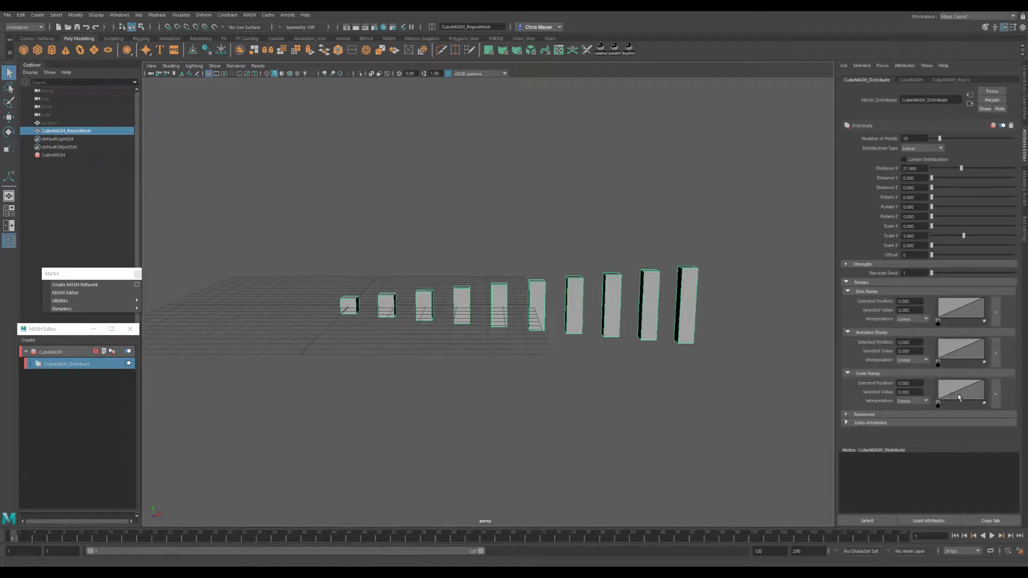
left_click_drag(962, 394, 974, 396)
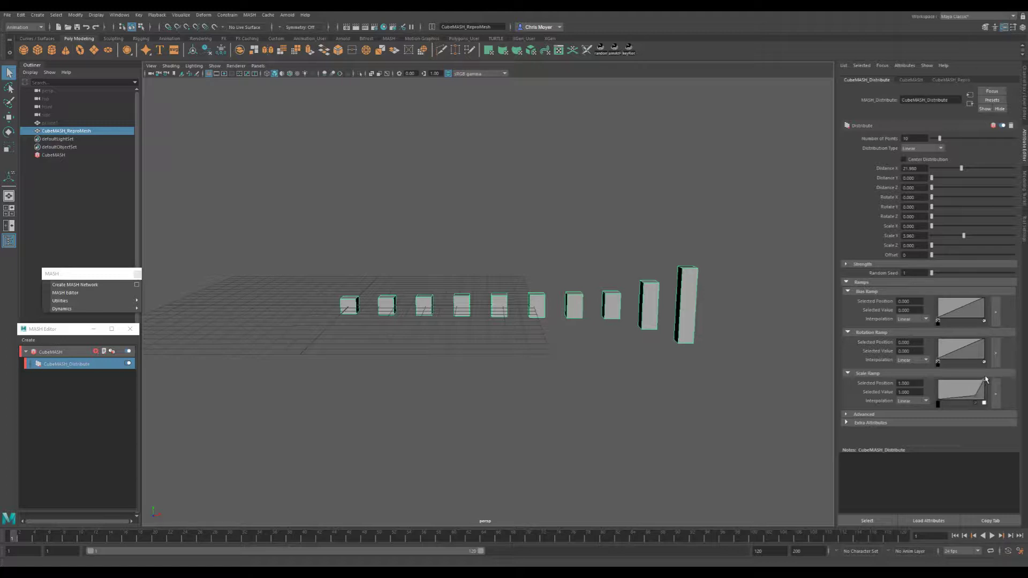
- Try raising the Scale Ramp's start with an extra point beside it, then delete that point and lower the start to 0
left_click(983, 381)
left_click(938, 401)
mouse_move(943, 399)
left_mouse_down()
mouse_move(953, 397)
mouse_move(943, 402)
mouse_move(945, 387)
mouse_move(949, 400)
mouse_move(953, 393)
left_mouse_up()
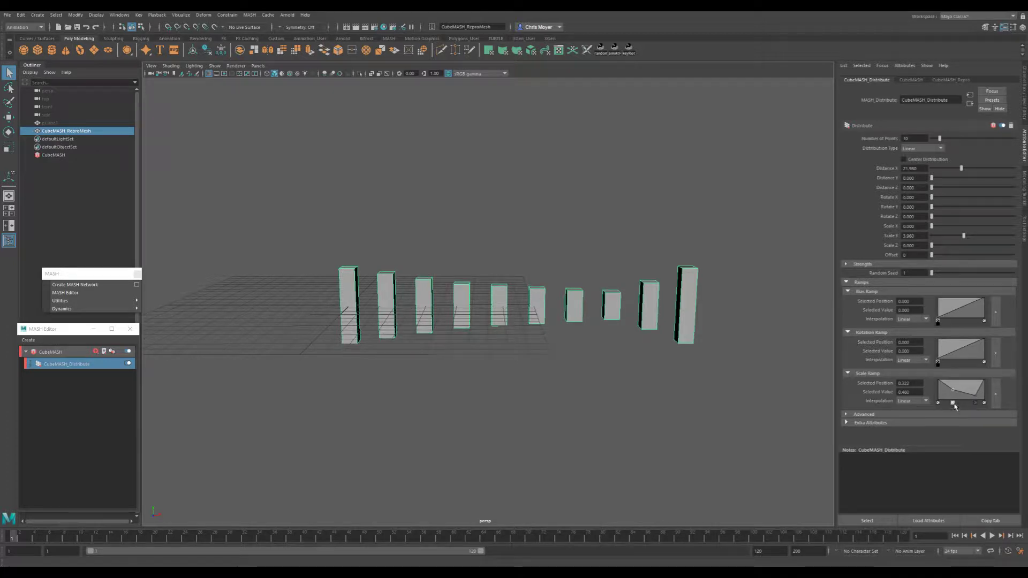
left_click(952, 403)
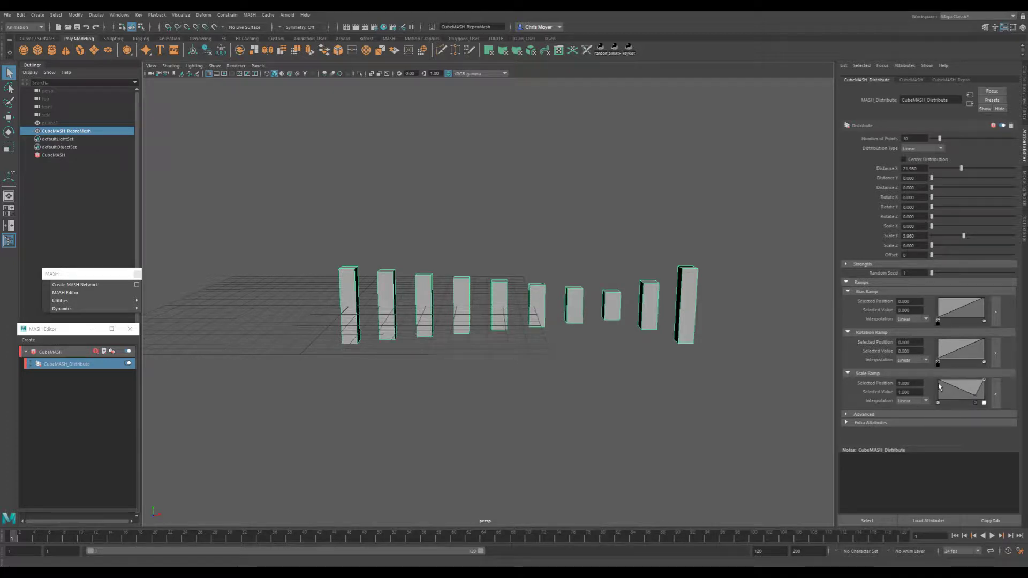
left_click_drag(939, 387, 941, 403)
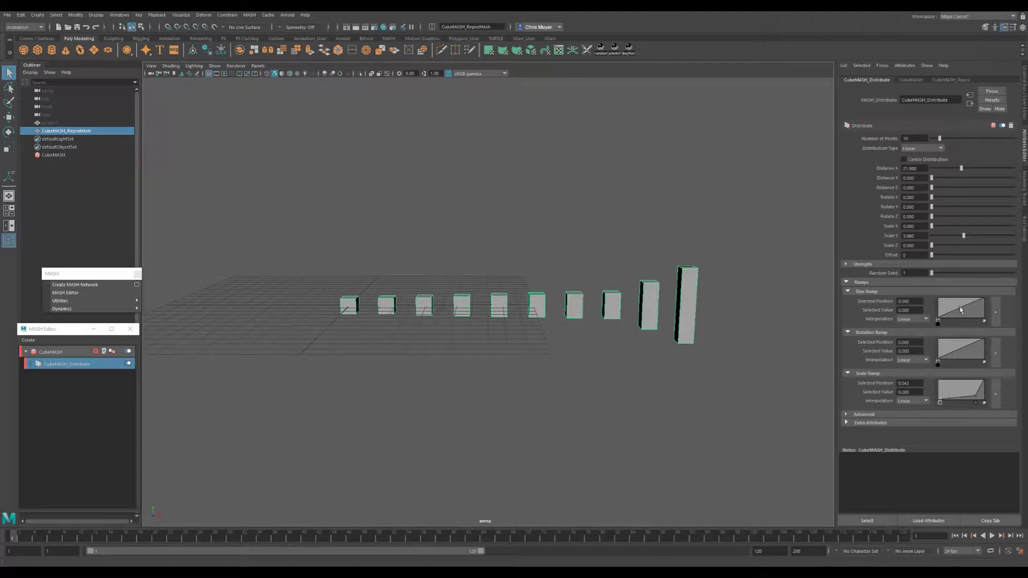
- Add a Bias Ramp point at position about 0.78 with value about 0.44 to spread out the last cubes
left_click(973, 312)
left_click_drag(973, 312, 973, 308)
left_click_drag(535, 342, 589, 335, "alt")
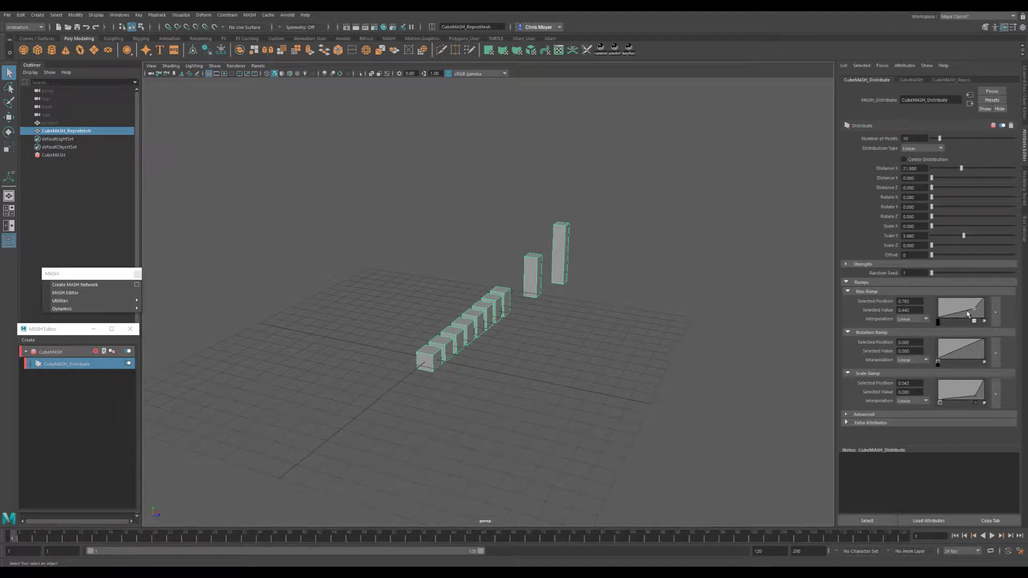
left_click_drag(650, 354, 599, 341, "alt")
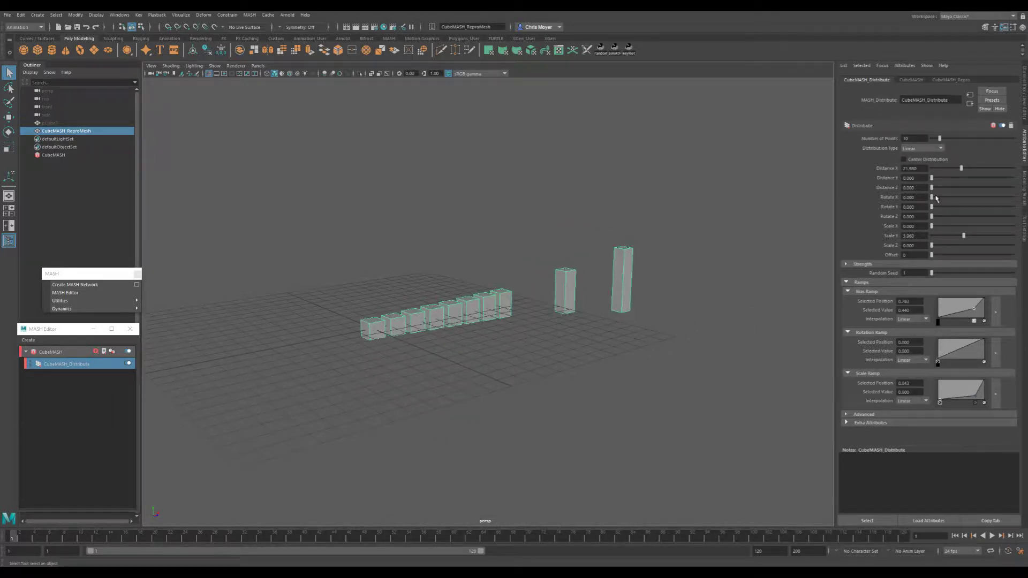
- Set Rotate Y to about 150 and add a low point near the end of the Rotation Ramp
left_click_drag(932, 208, 960, 208)
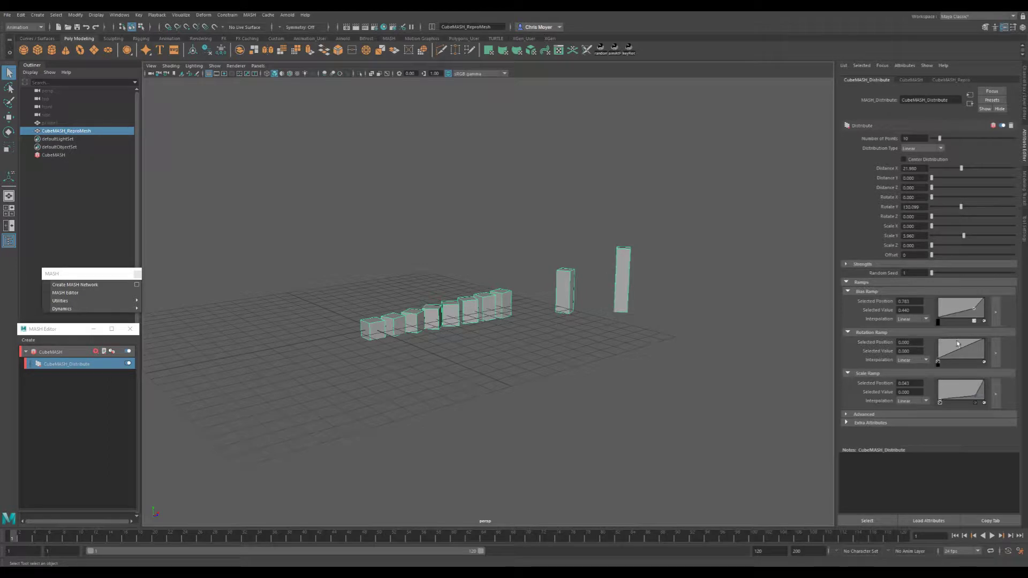
left_click_drag(970, 349, 977, 355)
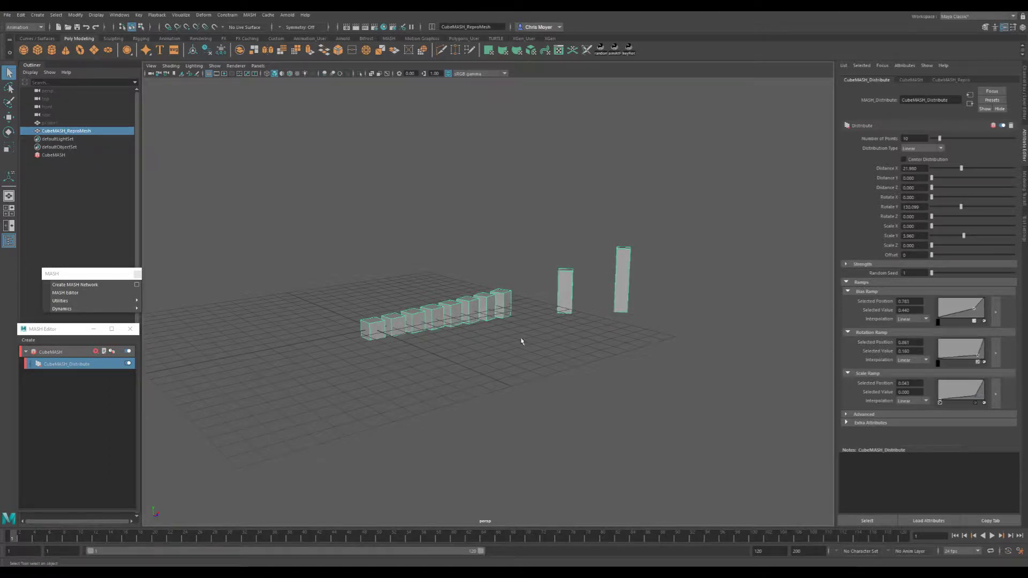
- Change the Distribute node's distribution type from Linear to Radial
left_click_drag(523, 340, 583, 351, "alt")
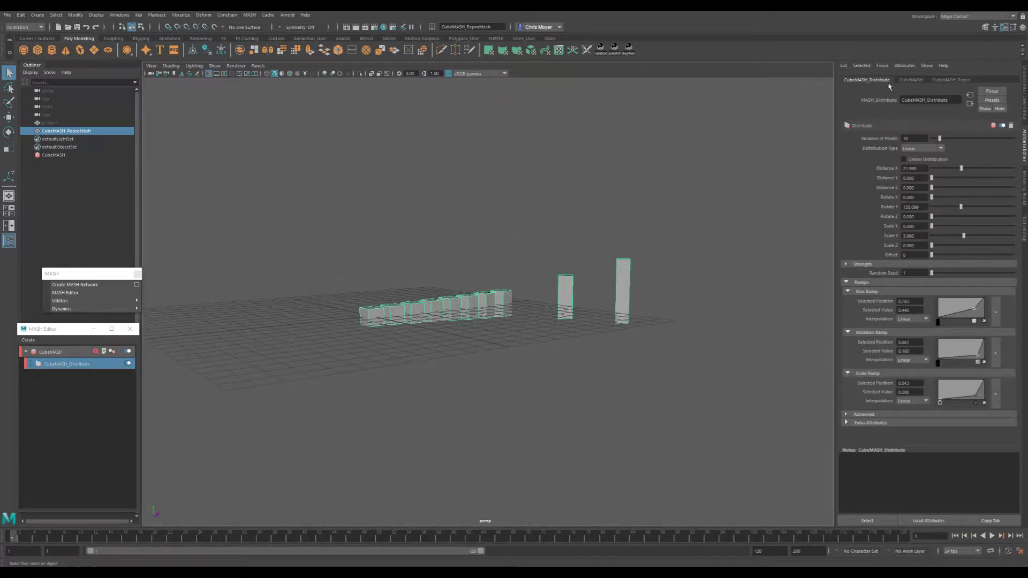
left_click(921, 148)
left_click(910, 159)
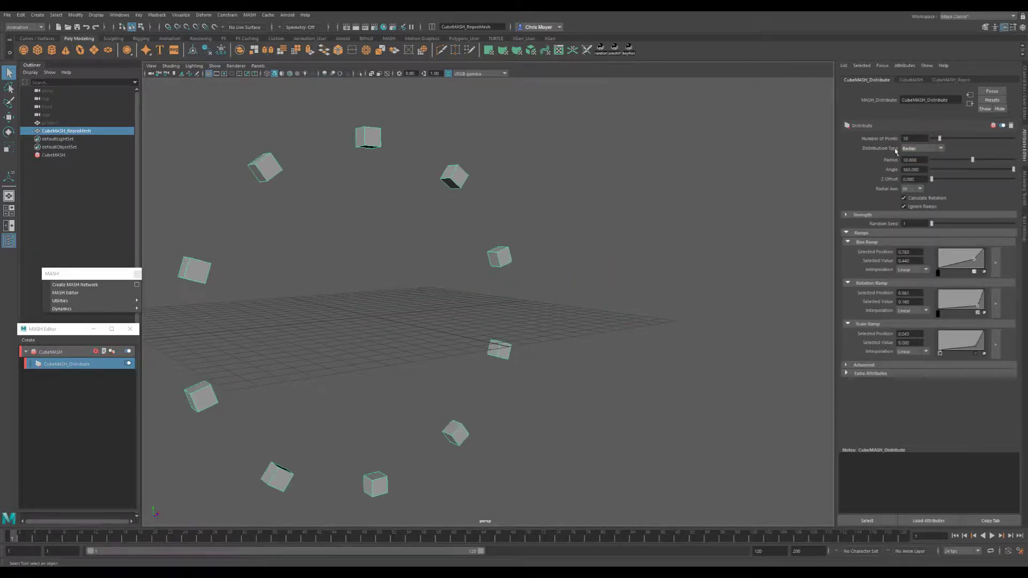
left_click_drag(551, 257, 533, 255, "alt")
left_click_drag(652, 298, 812, 275, "alt")
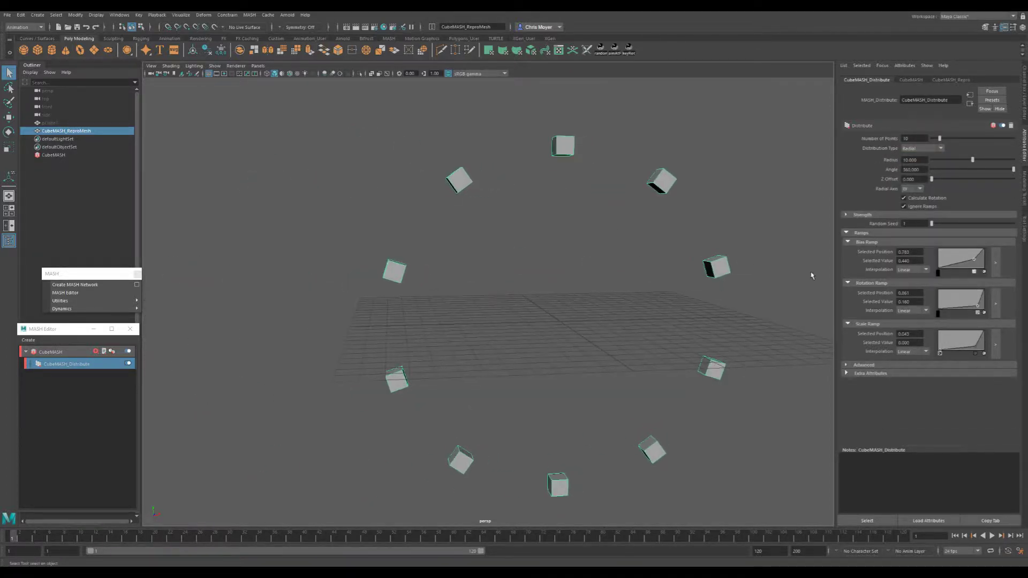
- Try the YZ and ZX radial axes for the ring of cubes, then return to XY
left_click(918, 190)
left_click(907, 206)
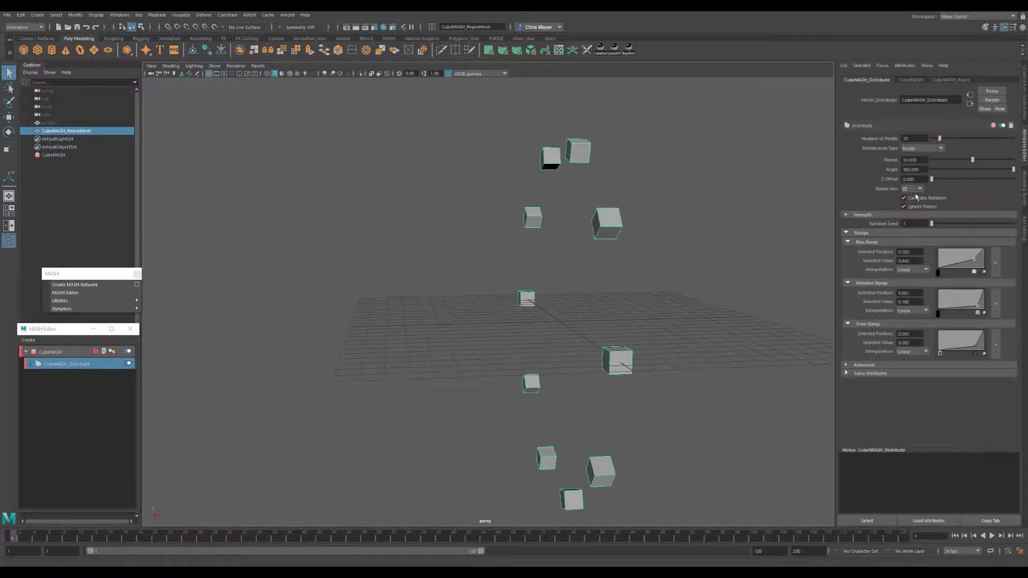
left_click(917, 190)
left_click(917, 215)
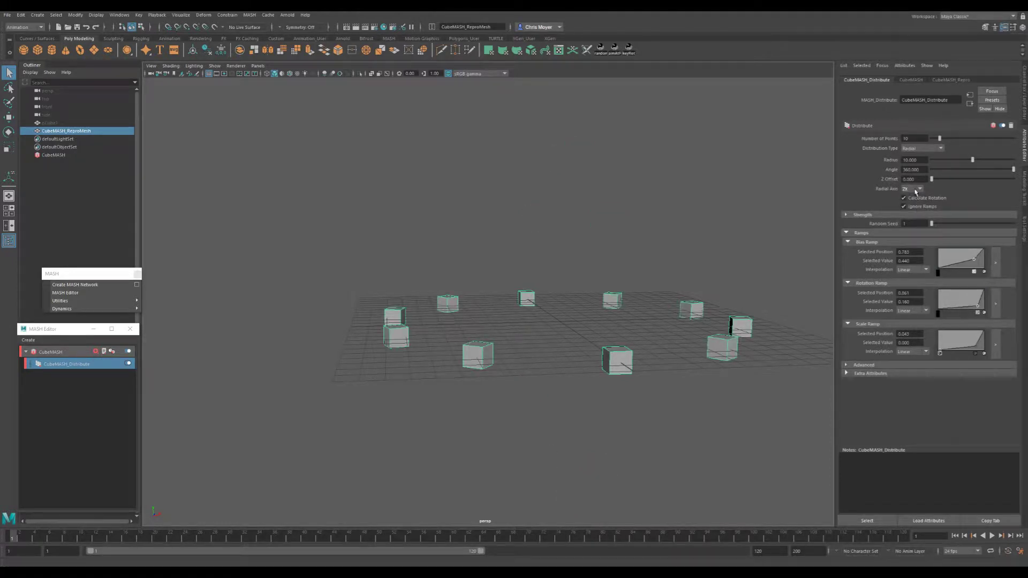
left_click(913, 189)
left_click(905, 198)
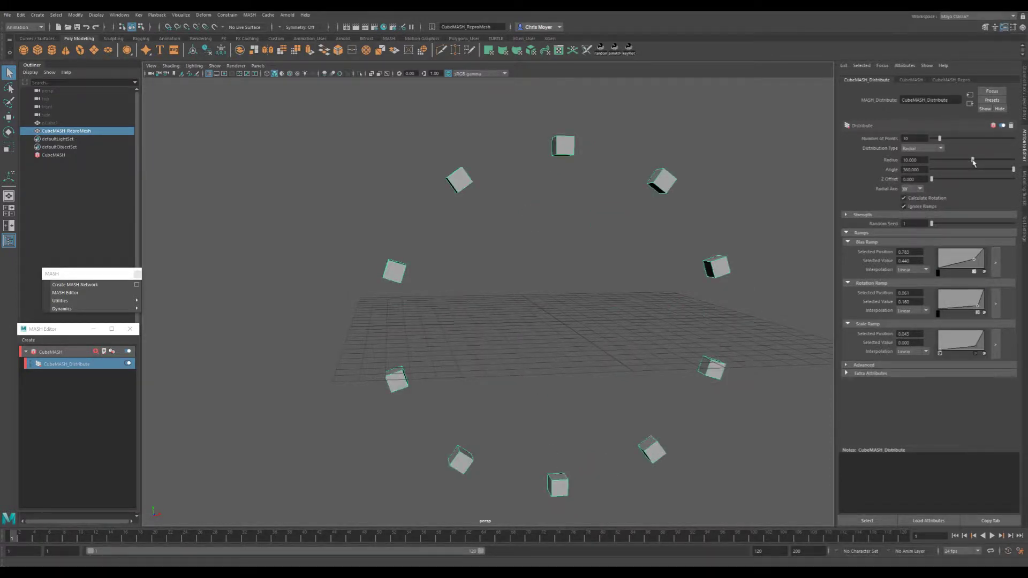
- Reduce the radial distribution's Radius to about 3.4, keeping the Angle at 360
left_click_drag(973, 162, 945, 160)
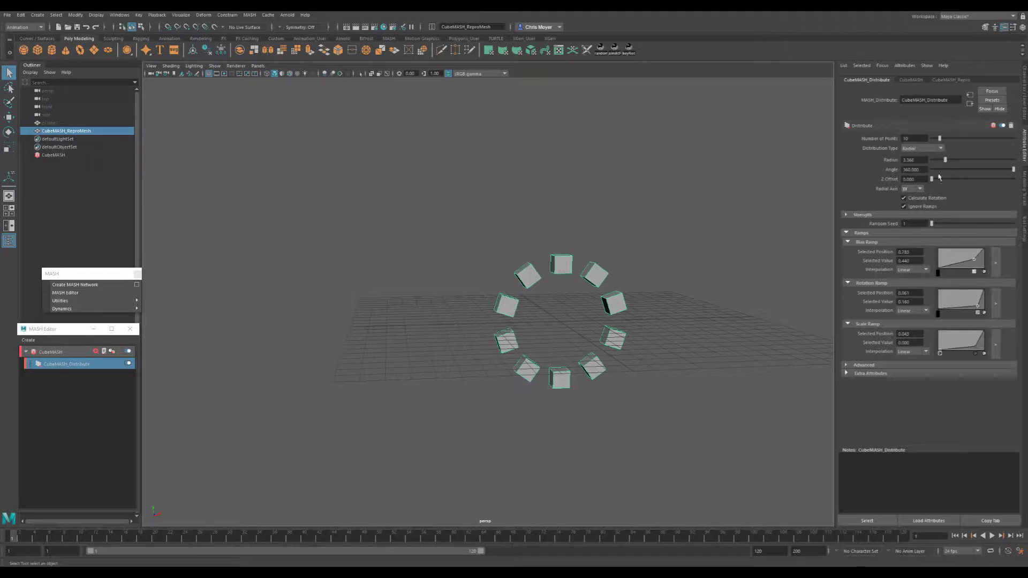
mouse_move(1014, 171)
left_mouse_down()
mouse_move(972, 171)
mouse_move(1022, 174)
left_mouse_up()
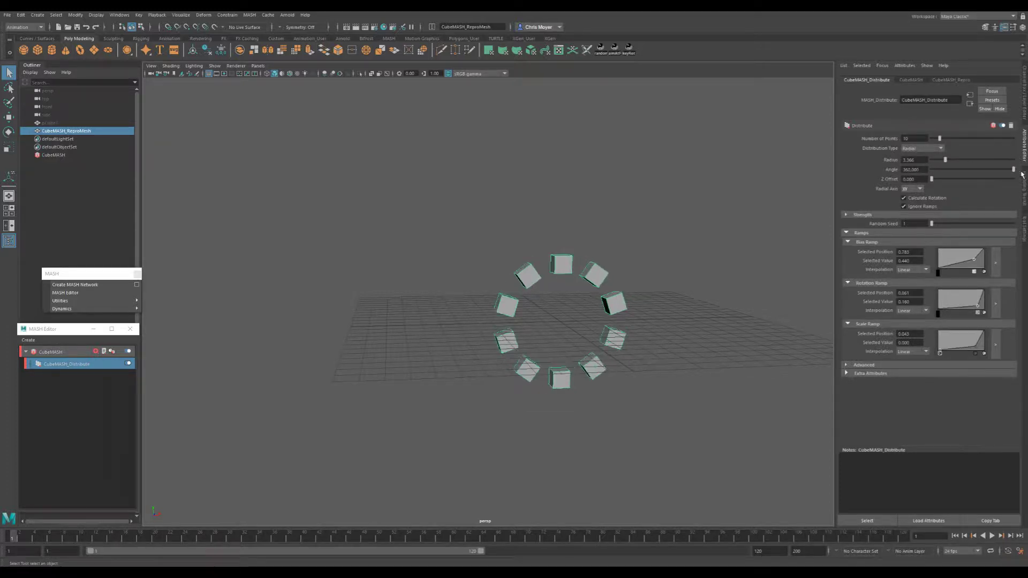
left_click_drag(596, 307, 580, 304, "alt")
- Try a radial Angle of 0, then 180 to arrange the cubes in a half circle
double_click(915, 169)
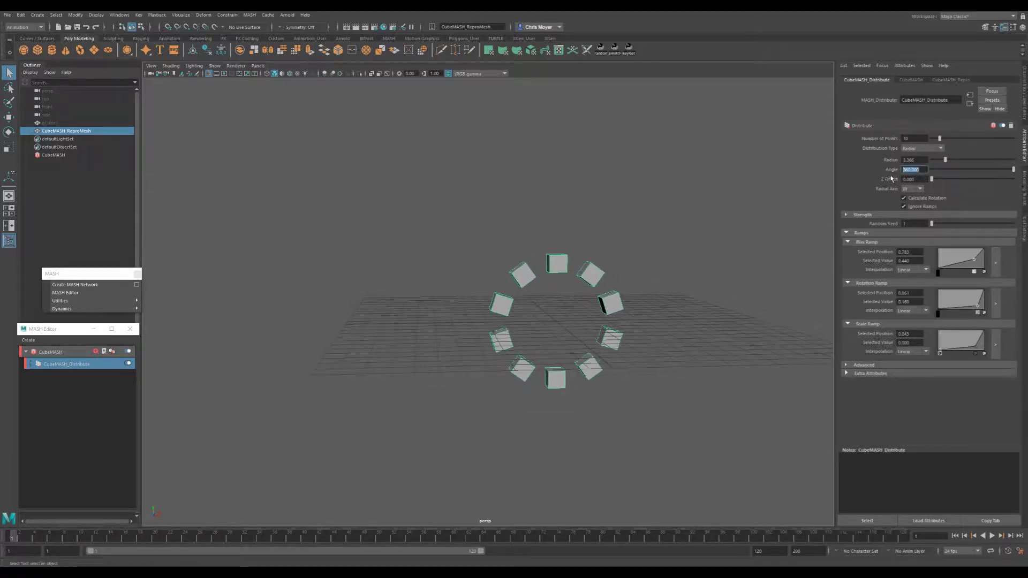
type("0")
key("Return")
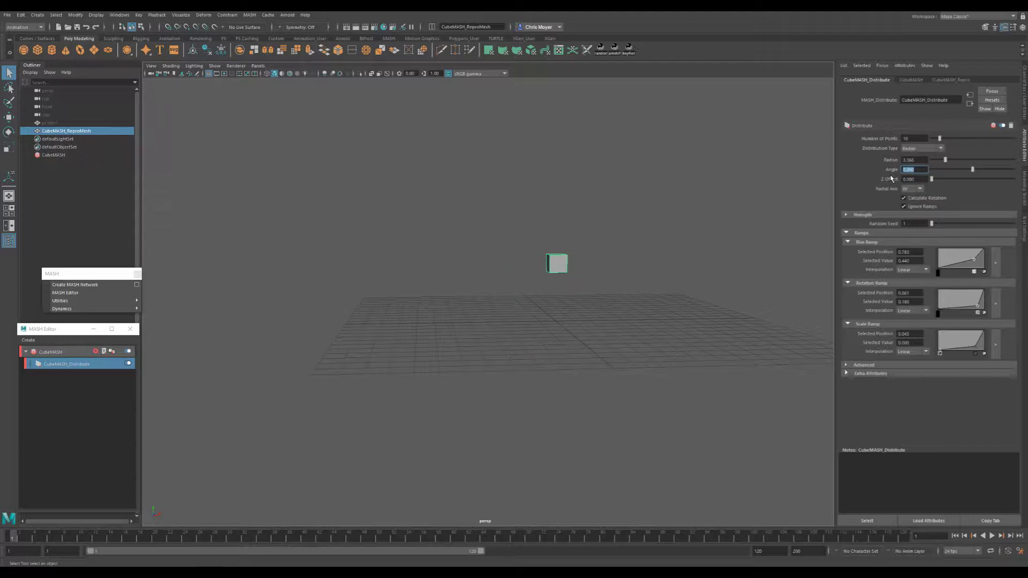
type("180.0")
key("Return")
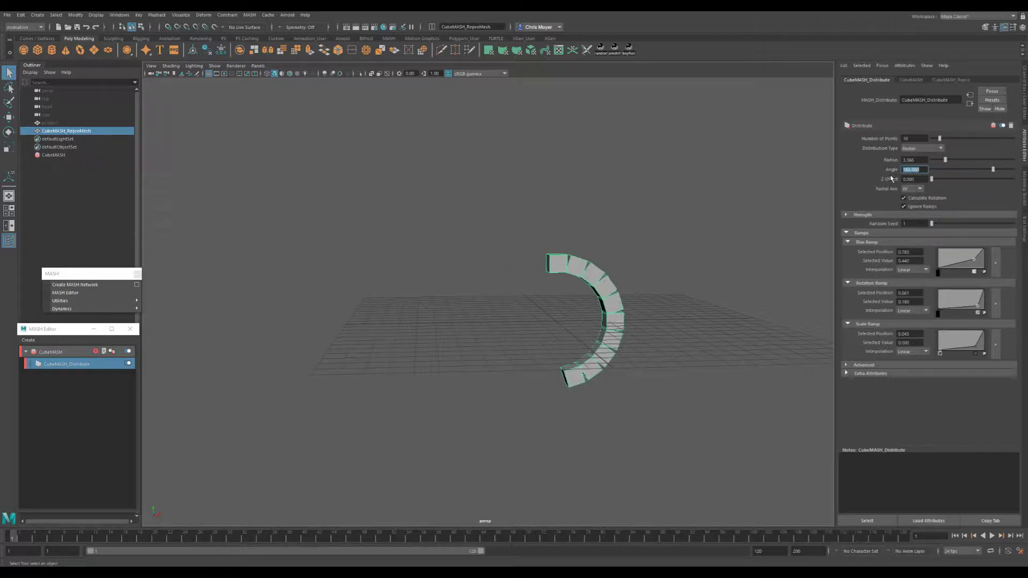
right_click_drag(608, 336, 642, 316, "alt")
middle_click_drag(642, 316, 615, 299, "alt")
left_click_drag(616, 299, 604, 298, "alt")
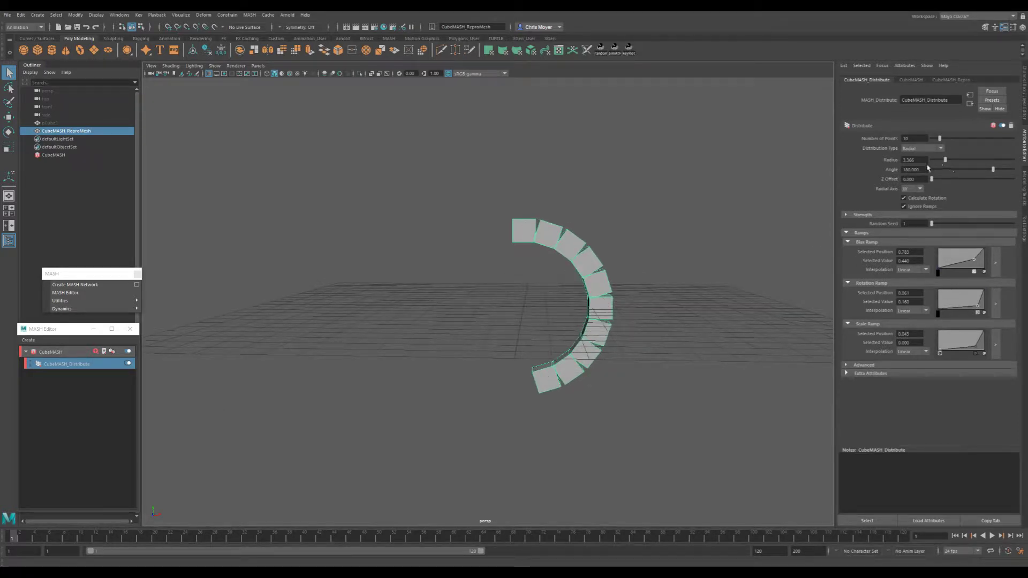
- Compare radial Angles of 360 and 180, finishing with the full circle at 360
double_click(913, 169)
type("360")
key("Return")
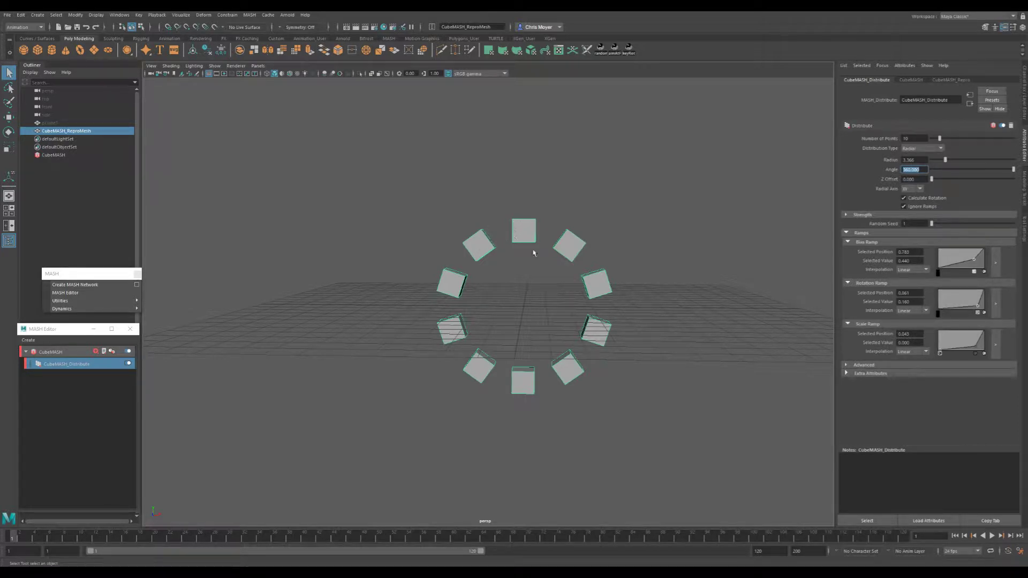
type("180")
key("Return")
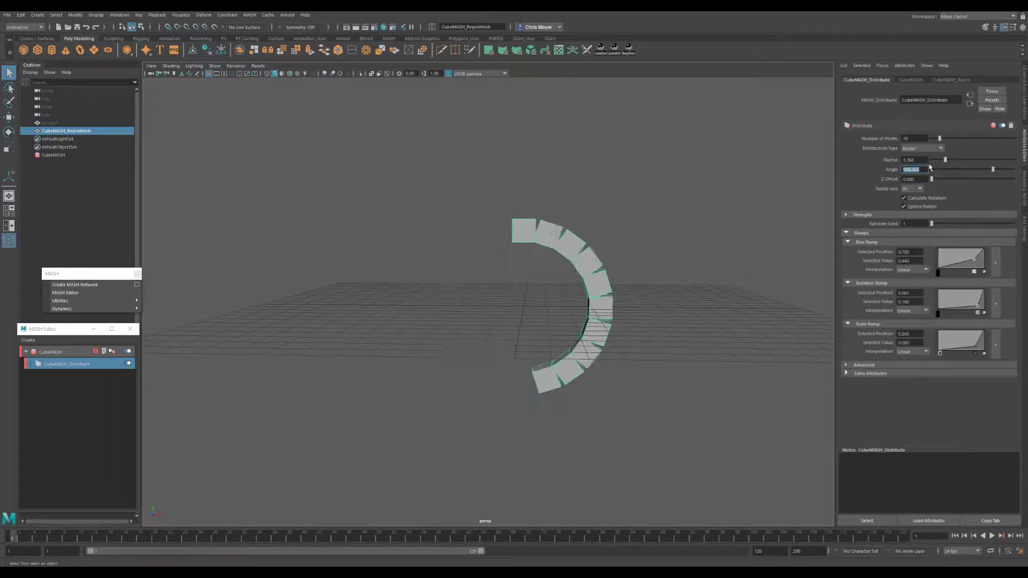
left_click_drag(510, 371, 535, 376, "alt")
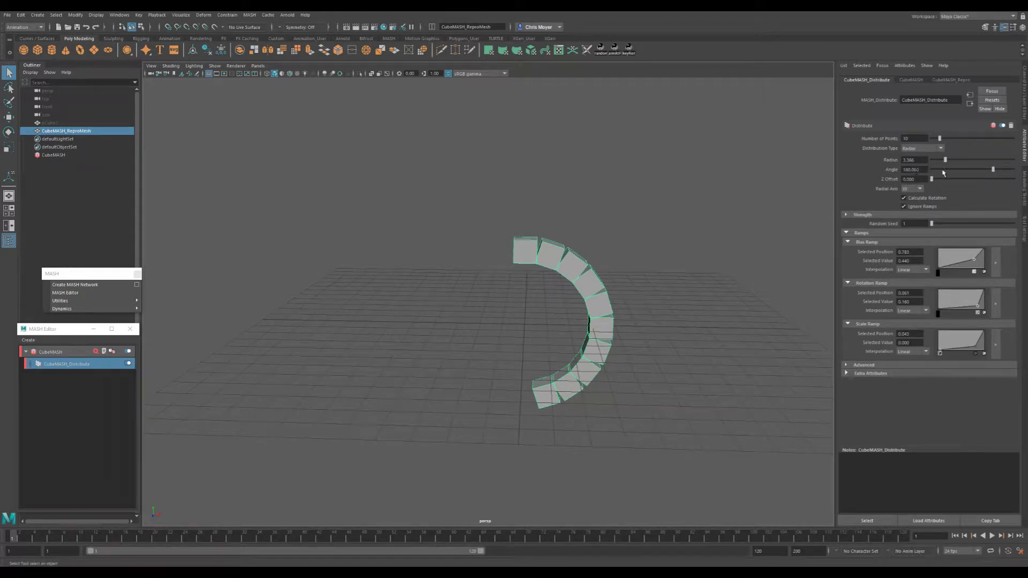
left_click(912, 170)
type("360")
key("Return")
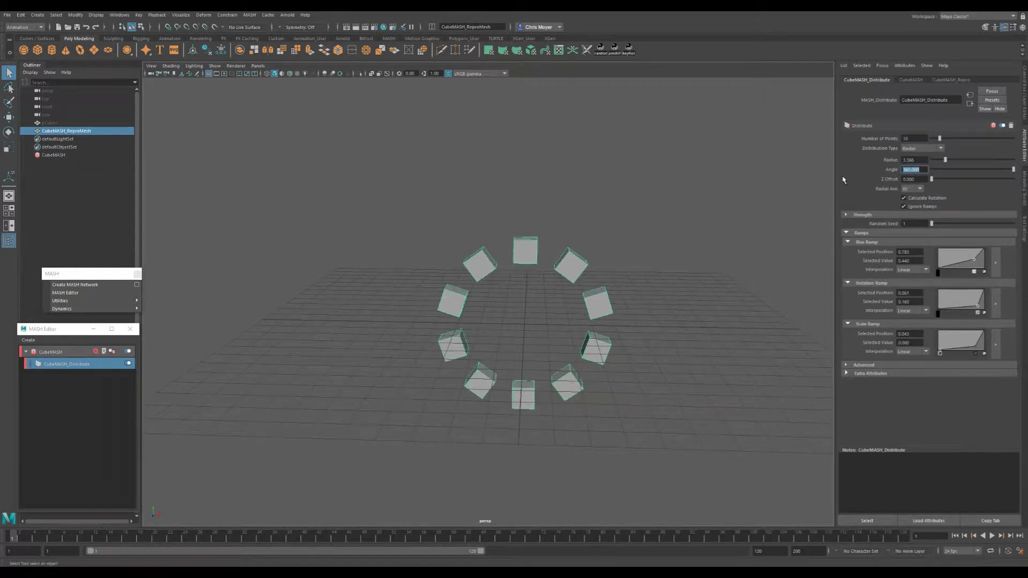
- Raise the Z Offset to about 17.3 to pull the ring of cubes into a spiral
left_click_drag(591, 289, 628, 323, "alt")
left_click_drag(931, 179, 954, 179)
left_click_drag(542, 278, 397, 315, "alt")
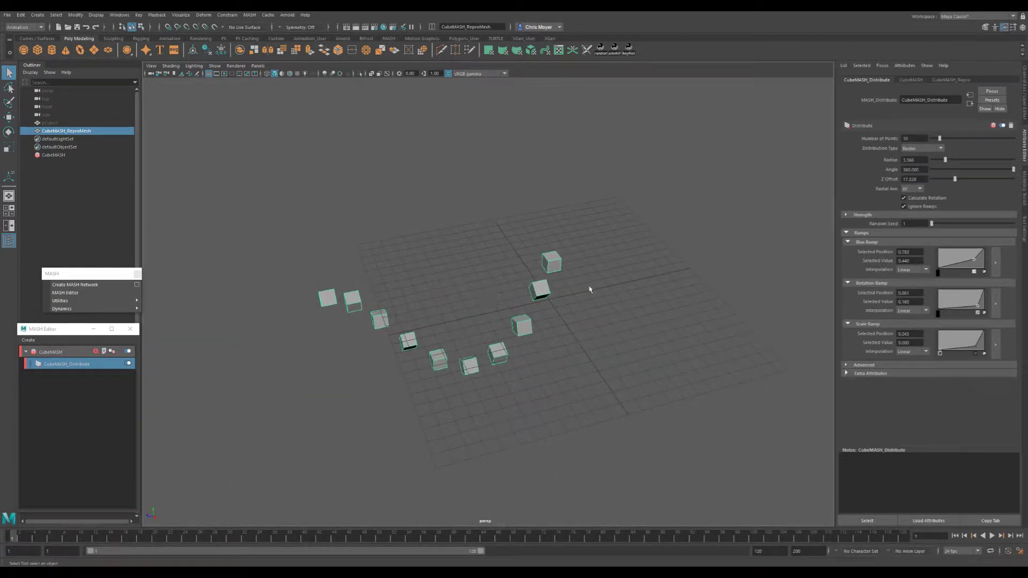
- Switch the spiral's Radial Axis to YZ, then to ZX so that it rises vertically
left_click(920, 189)
left_click(911, 205)
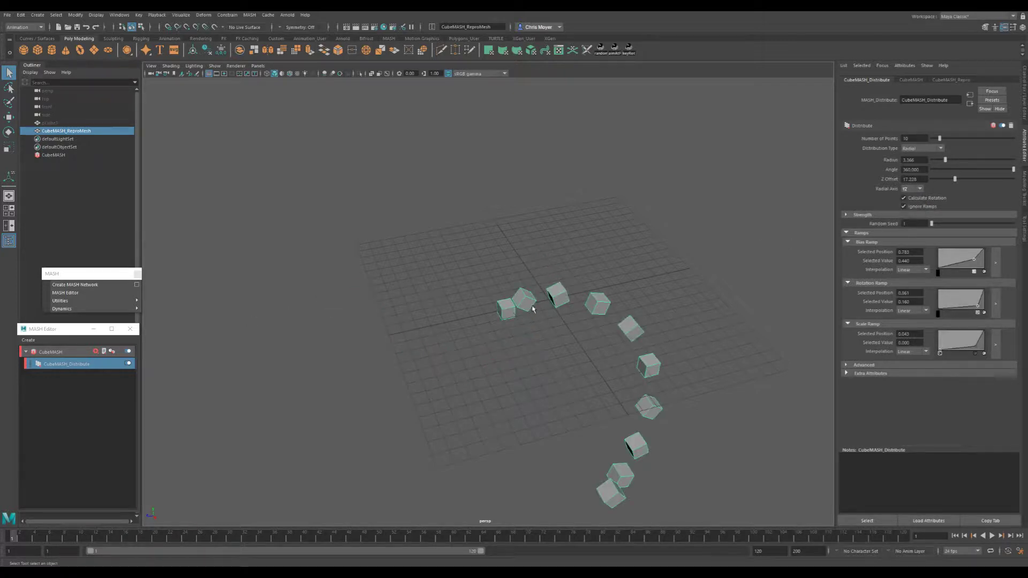
left_click_drag(589, 316, 560, 301, "alt")
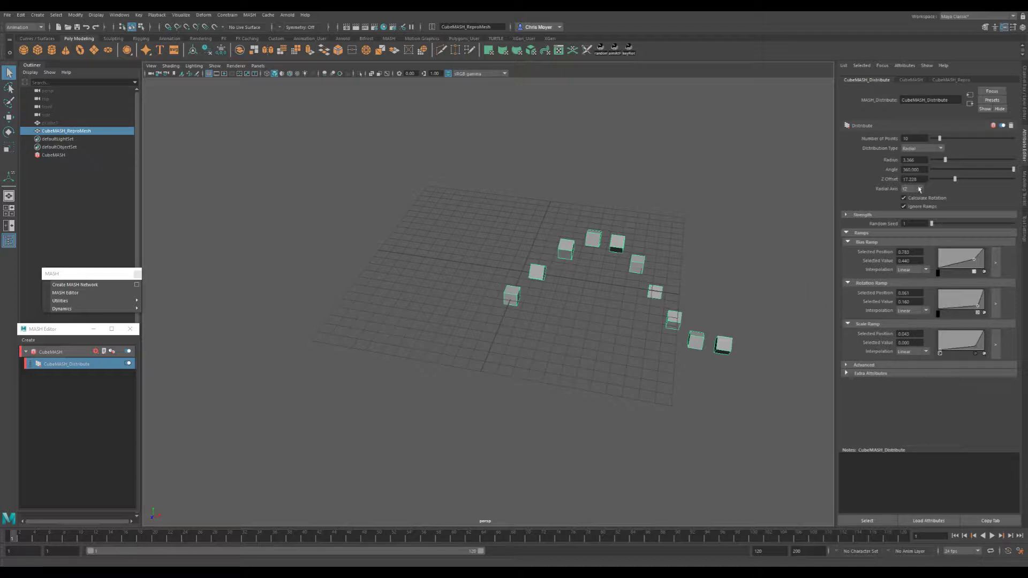
left_click(913, 190)
left_click(904, 213)
left_click_drag(573, 281, 586, 317, "alt")
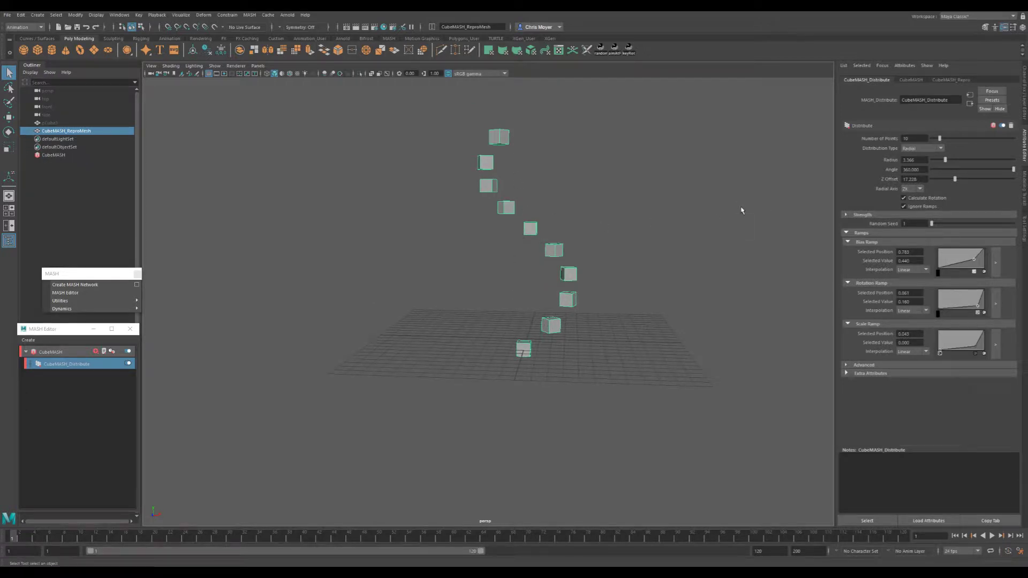
- Toggle Calculate Rotation off and on to compare the cubes' orientation from above, leaving it on
left_click(929, 199)
left_click_drag(590, 243, 557, 298, "alt")
middle_click_drag(557, 294, 601, 271, "alt")
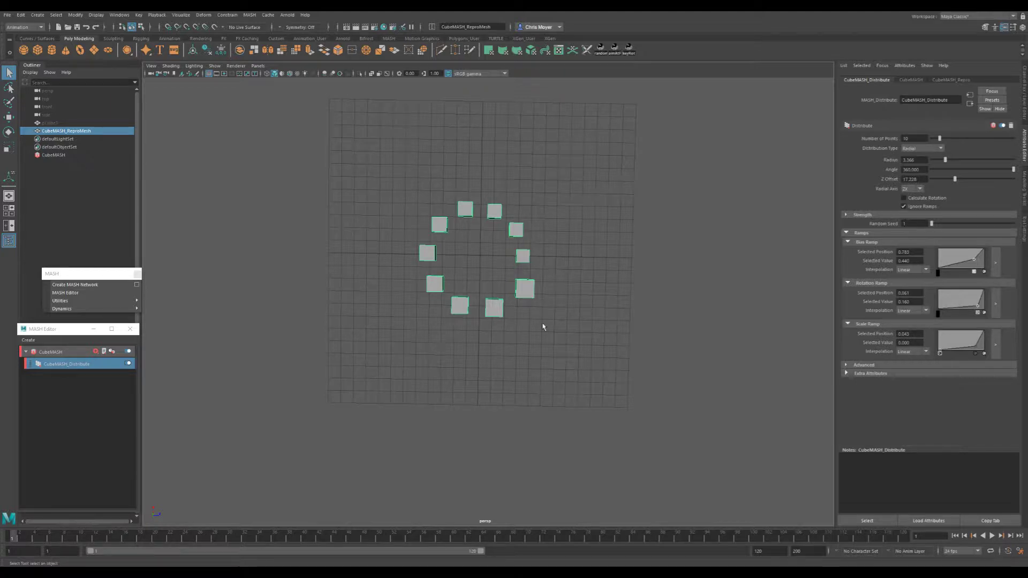
left_click(929, 199)
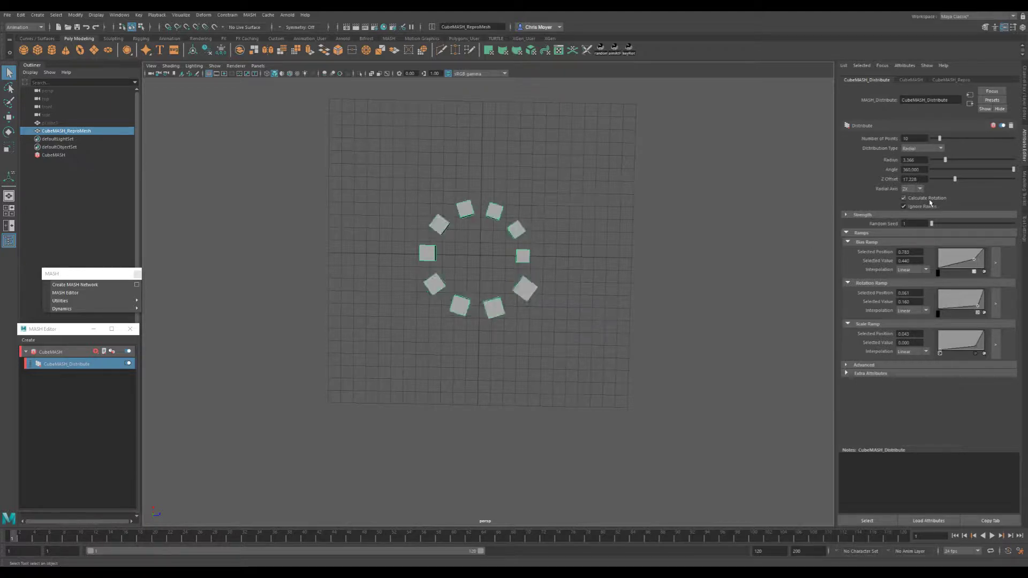
left_click(930, 202)
left_click(930, 202)
left_click_drag(638, 269, 783, 199, "alt")
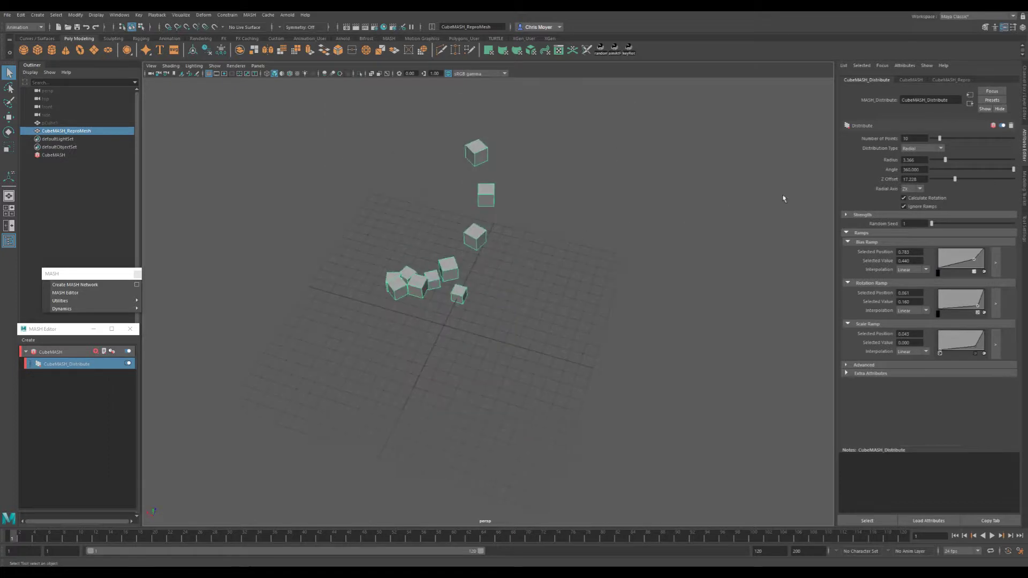
- Change the distribution type to Spherical and increase its Radius to about 8.9
left_click(922, 148)
left_click(916, 168)
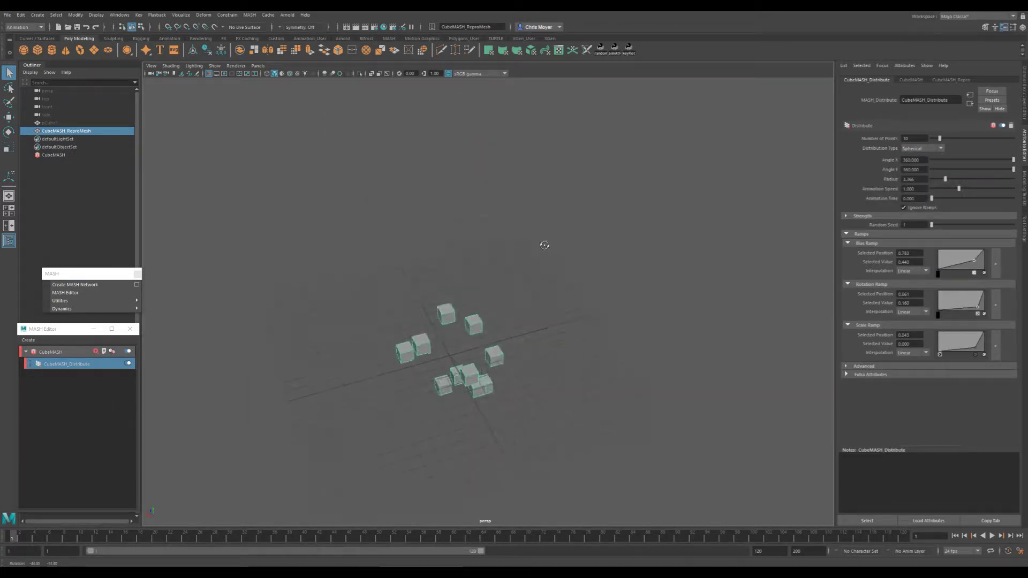
left_click_drag(541, 246, 620, 284, "alt")
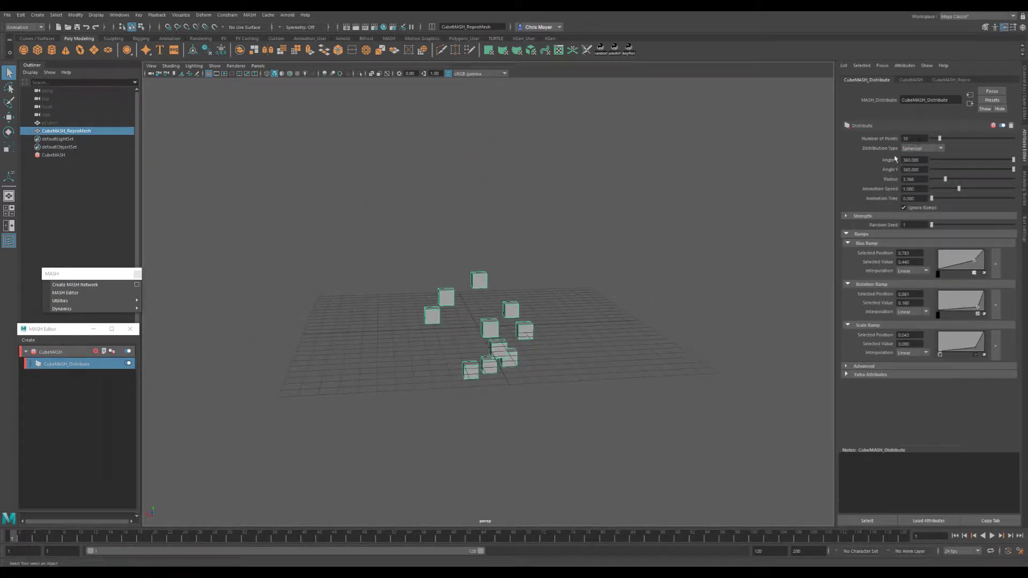
left_click_drag(943, 180, 967, 180)
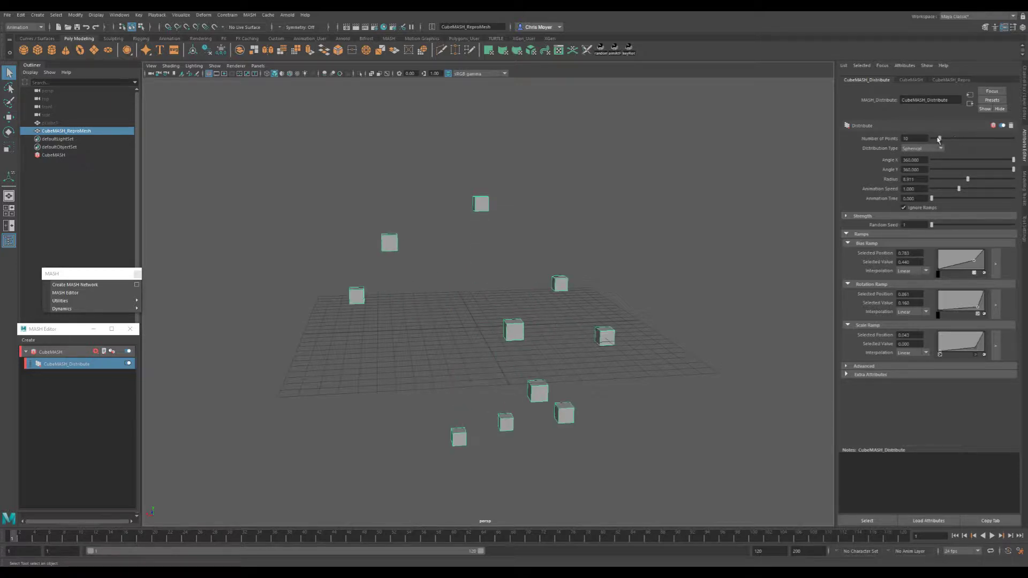
- Raise the Number of Points to 100, then to 500, to fill out the sphere of cubes
left_click_drag(938, 139, 1012, 139)
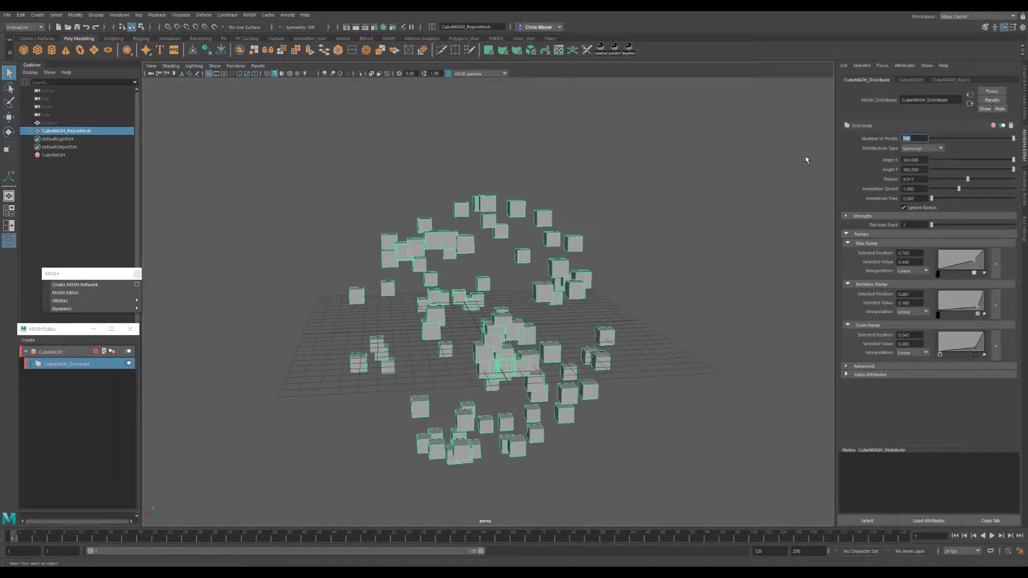
key("Return")
left_click_drag(633, 264, 520, 333, "alt")
left_click_drag(450, 333, 508, 342, "alt")
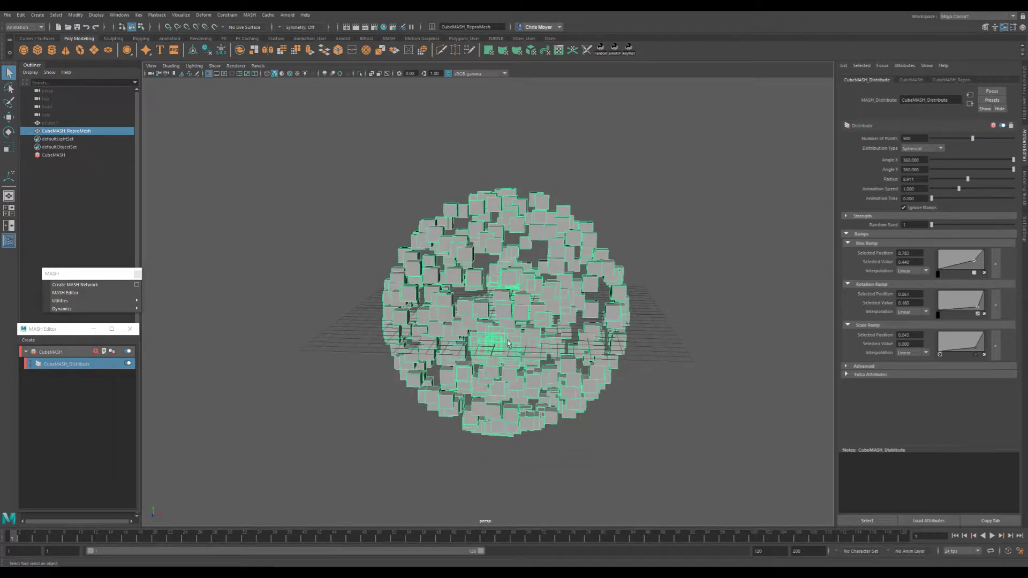
scroll(498, 350, "up", 5)
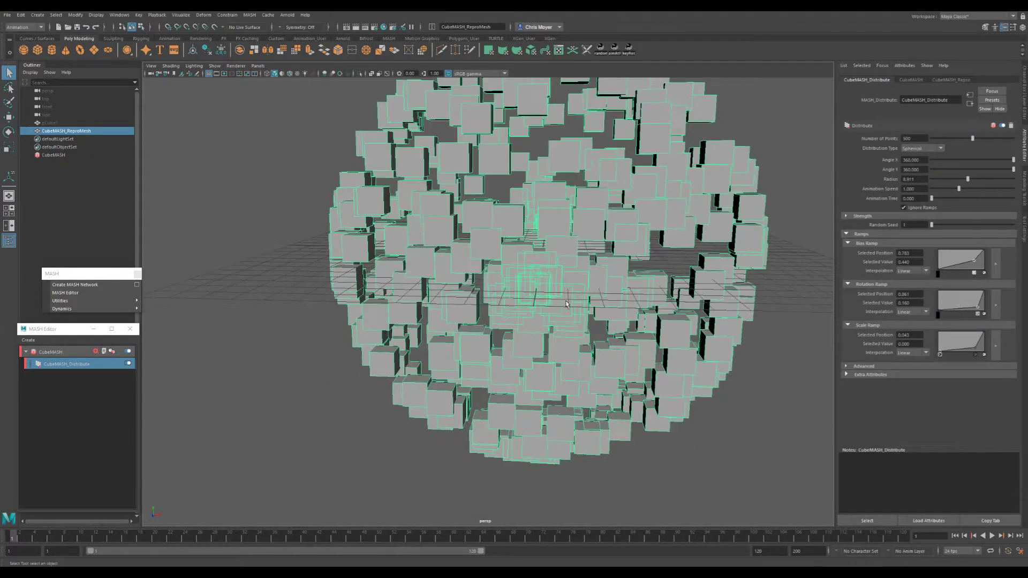
left_click_drag(522, 287, 530, 310, "alt")
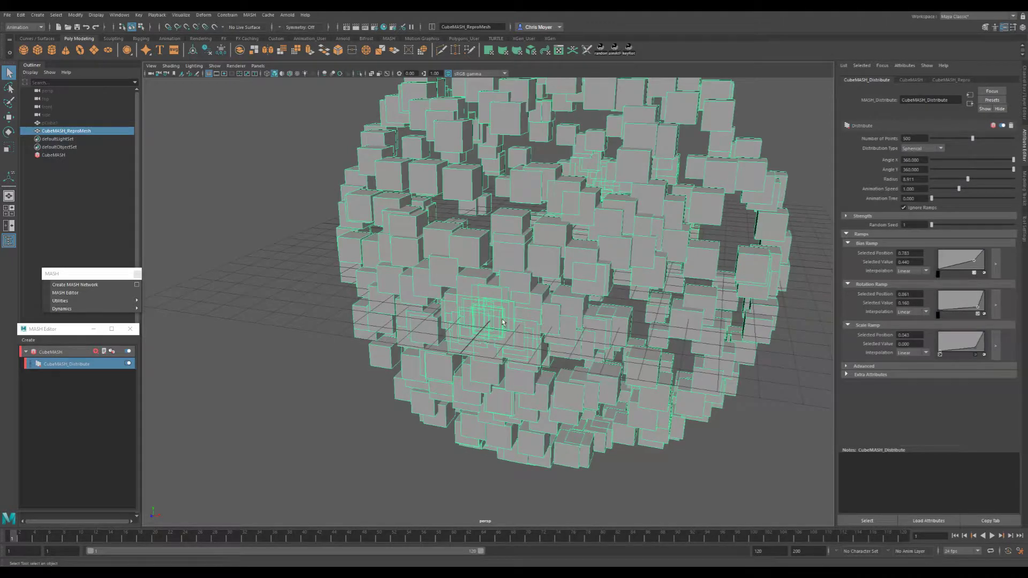
scroll(737, 243, "down", 6)
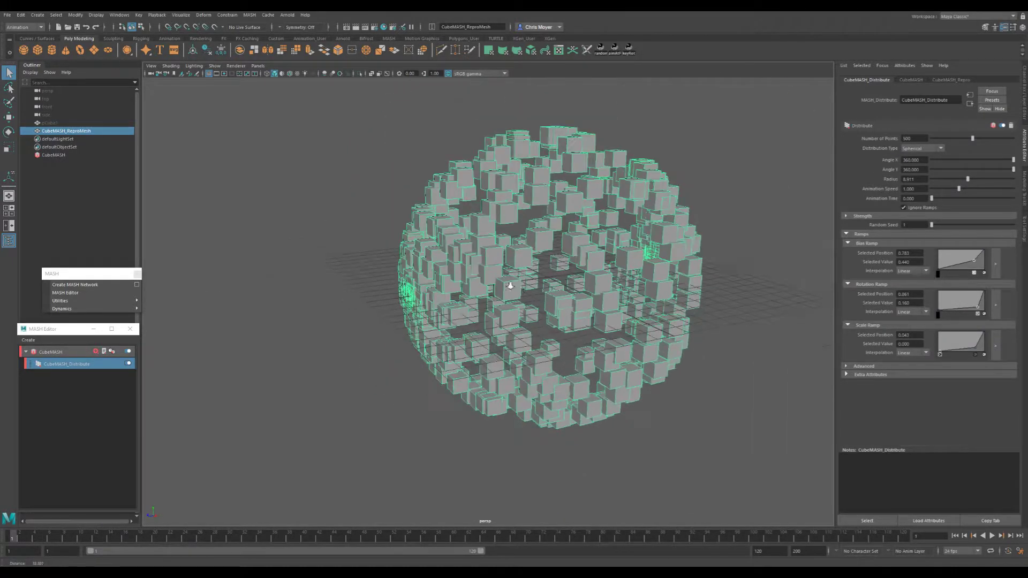
scroll(705, 251, "down", 2)
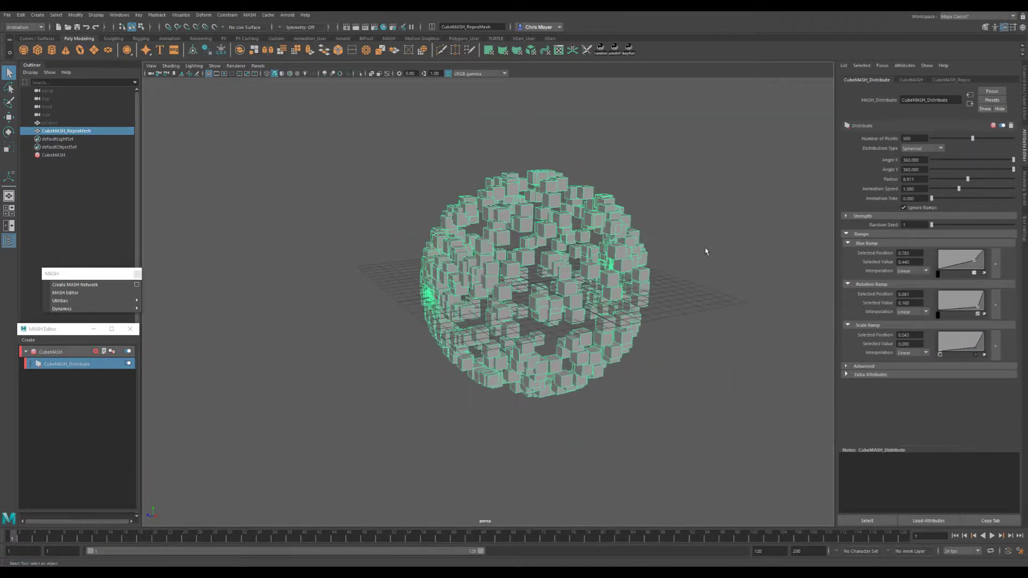
- Turn off Ignore Ramps for the spherical distribution and deselect the mesh to inspect the cubes
left_click(918, 208)
left_click_drag(974, 263, 972, 266)
left_click(568, 314)
scroll(568, 315, "up", 5)
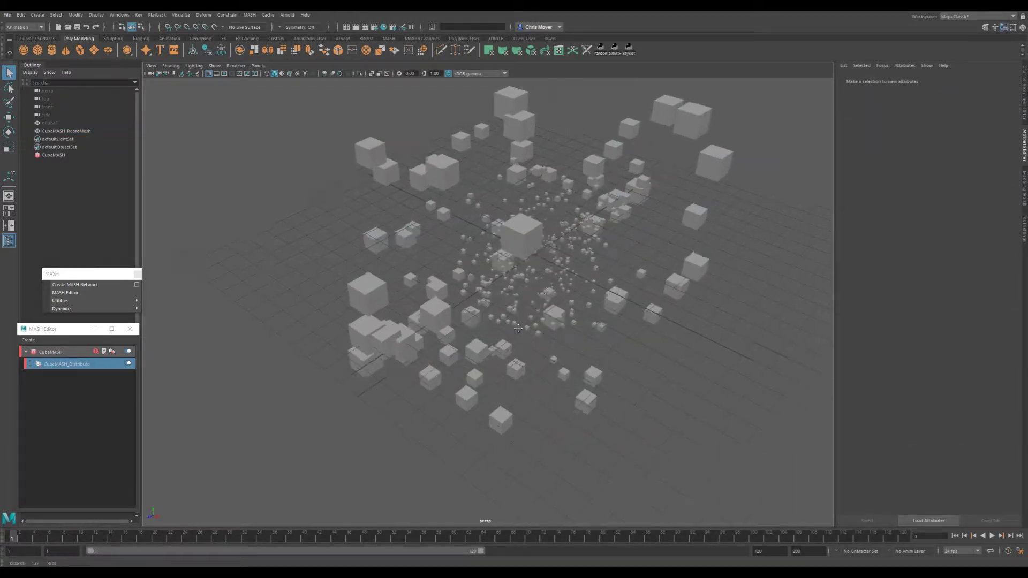
- Select the CubeMASH_Distribute node again to bring back its settings
left_click(68, 364)
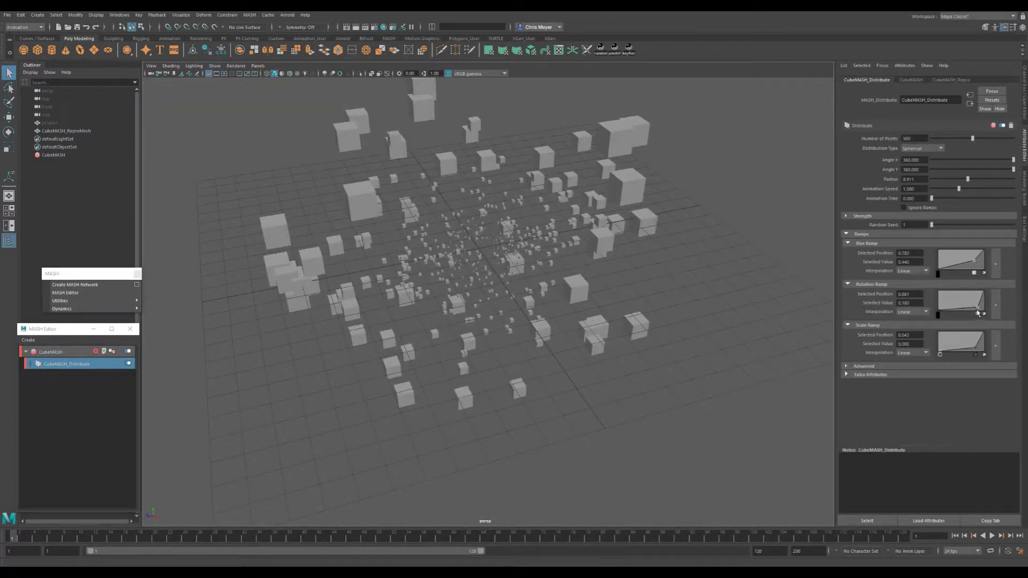
left_click_drag(471, 289, 546, 280, "alt")
scroll(546, 280, "down", 5)
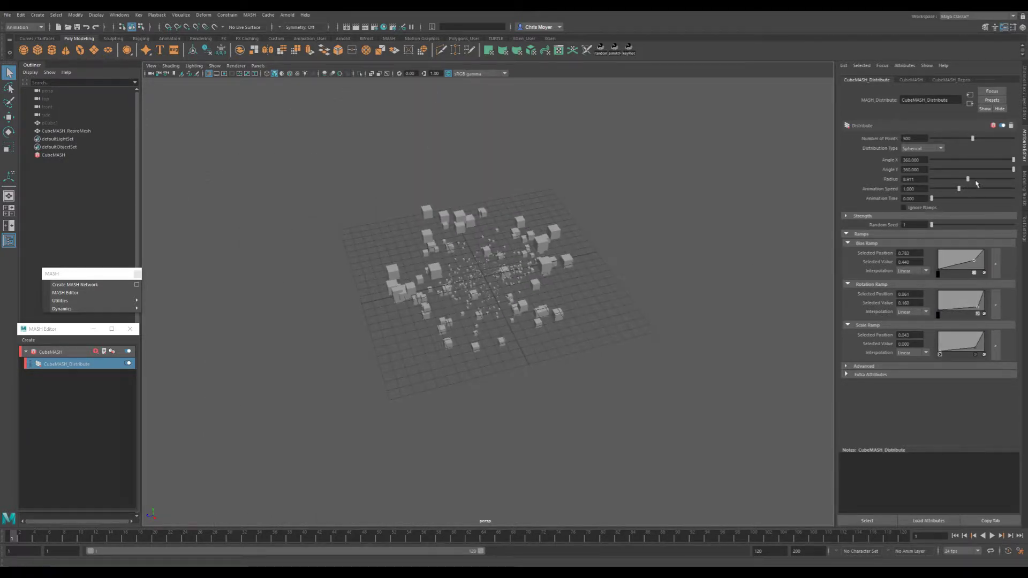
- Turn Ignore Ramps back on and change the network's distribution type to Mesh
left_click(917, 208)
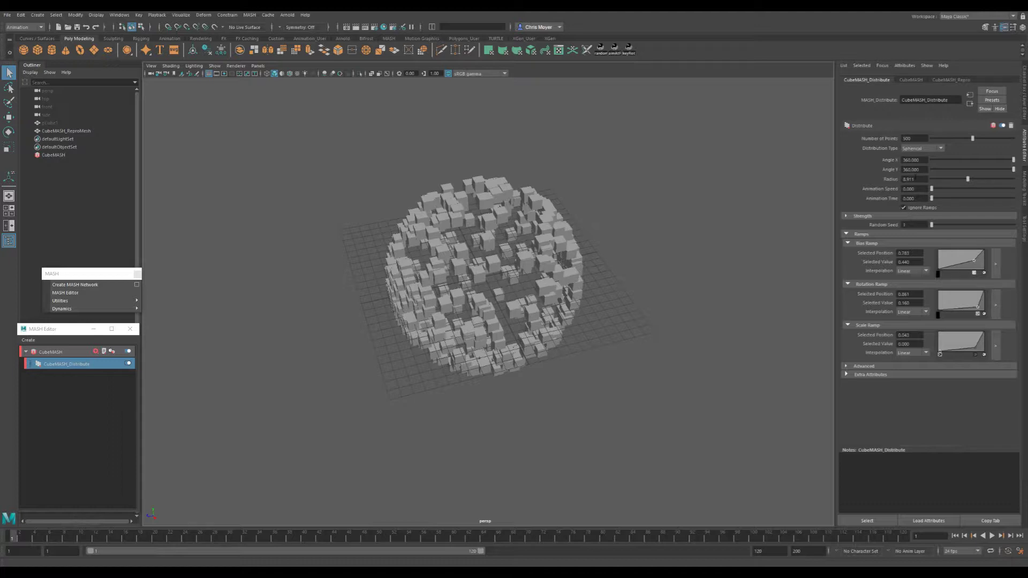
left_click(929, 153)
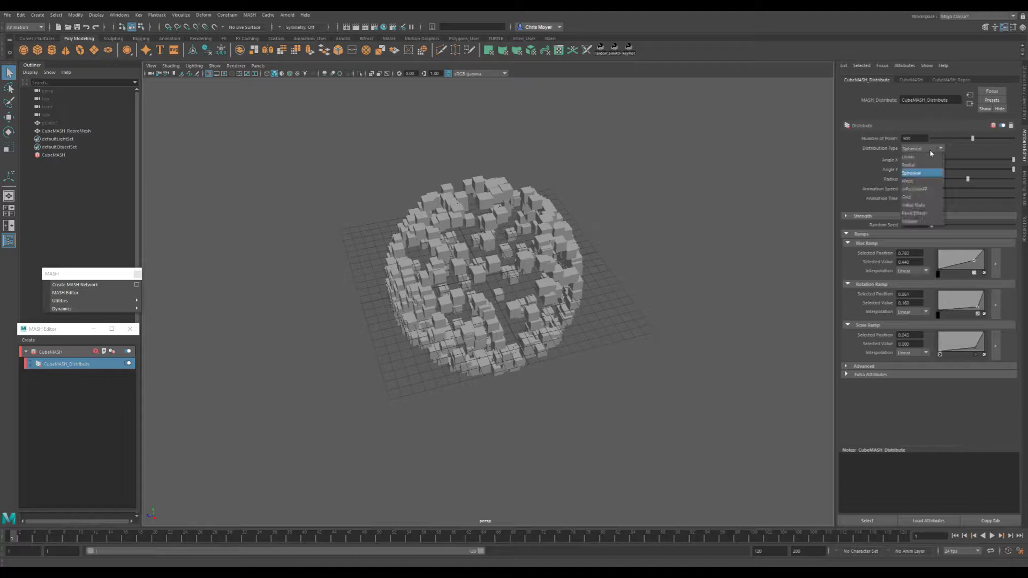
left_click(930, 185)
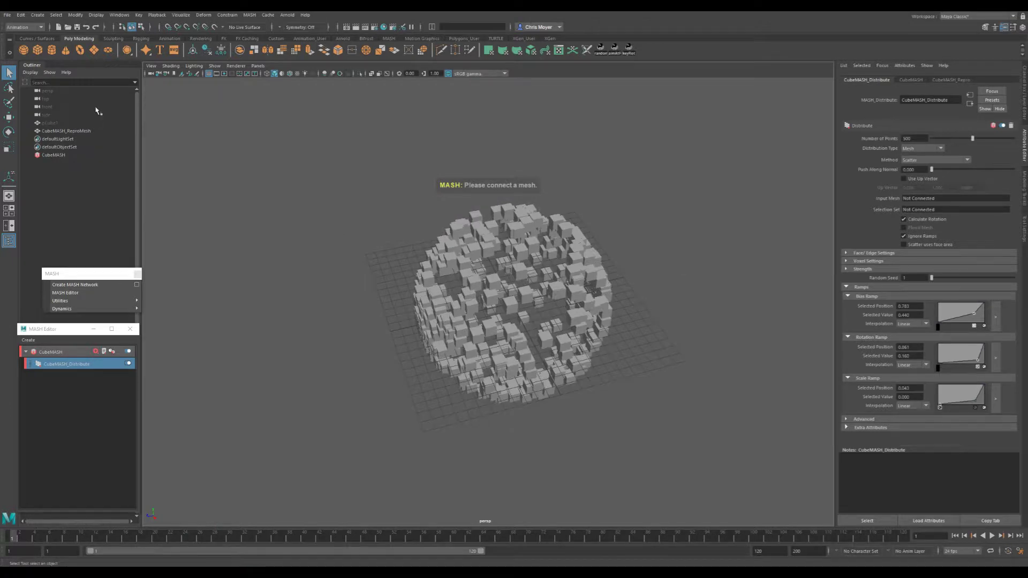
- Create a polygon torus at the grid's center, scale it up inside the sphere of cubes, and bring back the CubeMASH_Distribute settings
left_click(80, 49)
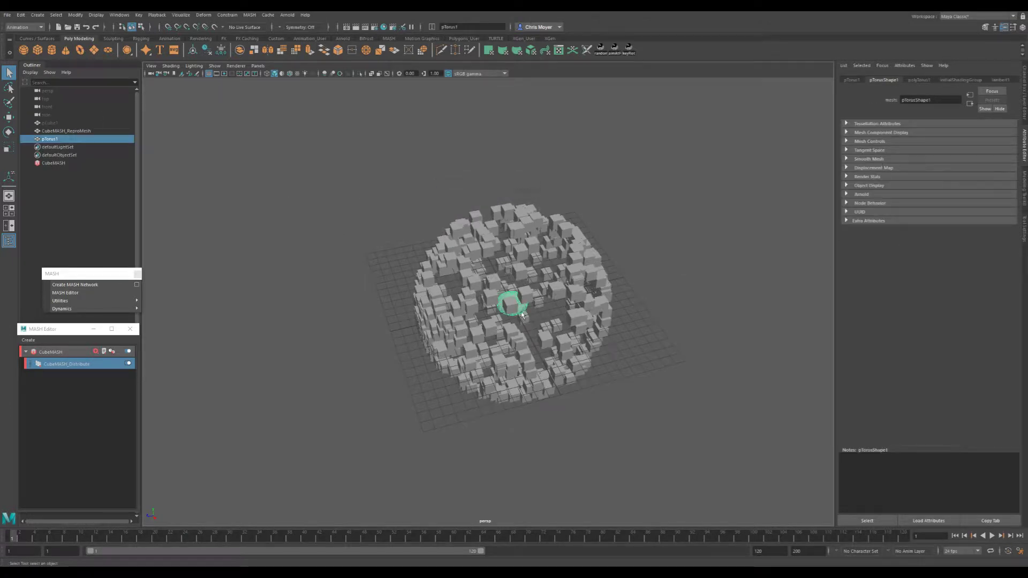
key("r")
mouse_move(511, 303)
left_mouse_down()
mouse_move(615, 319)
mouse_move(535, 300)
mouse_move(499, 320)
left_mouse_up()
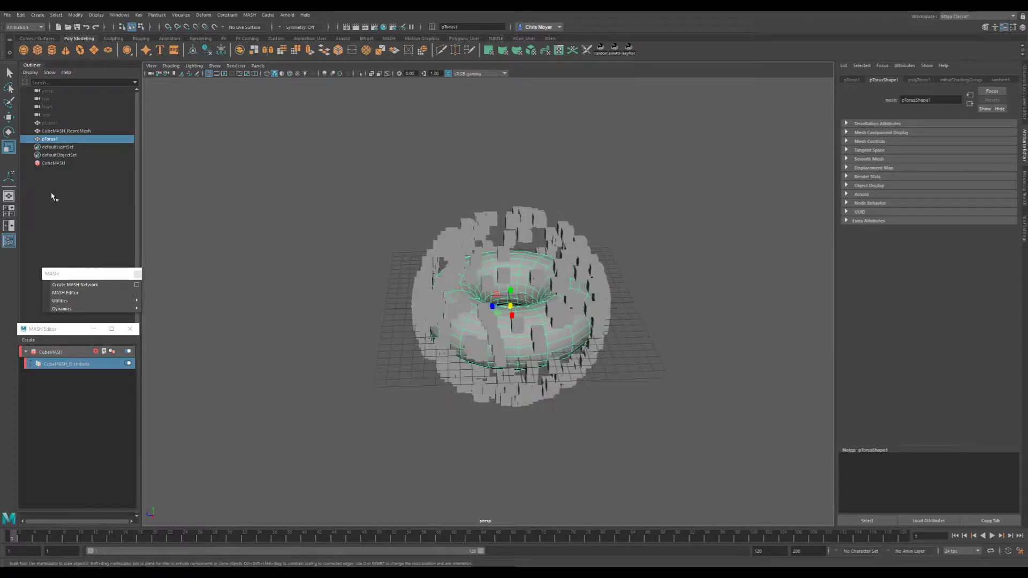
left_click(79, 365)
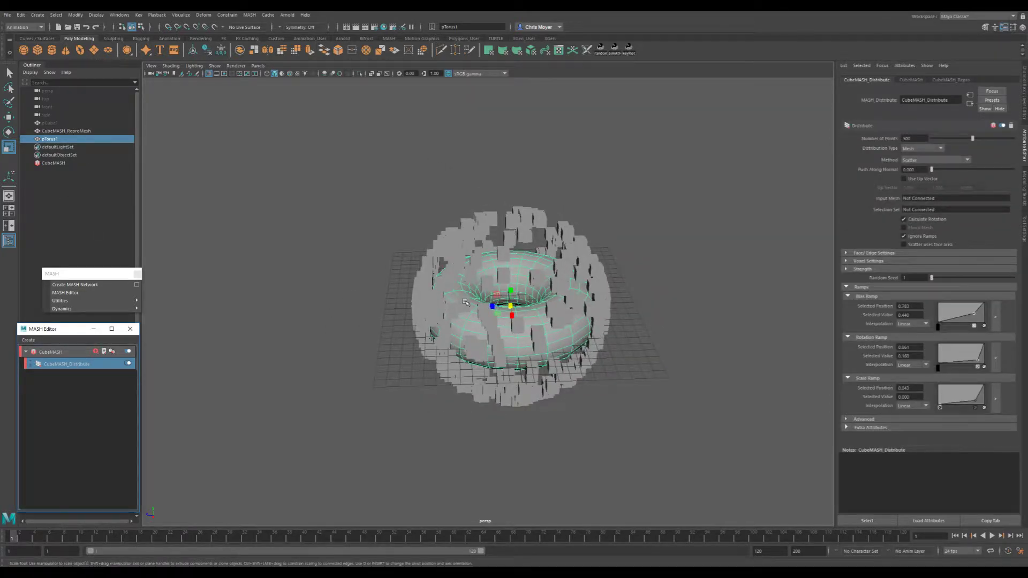
- Smooth the torus mesh with 2 divisions
left_click(523, 297)
key("space")
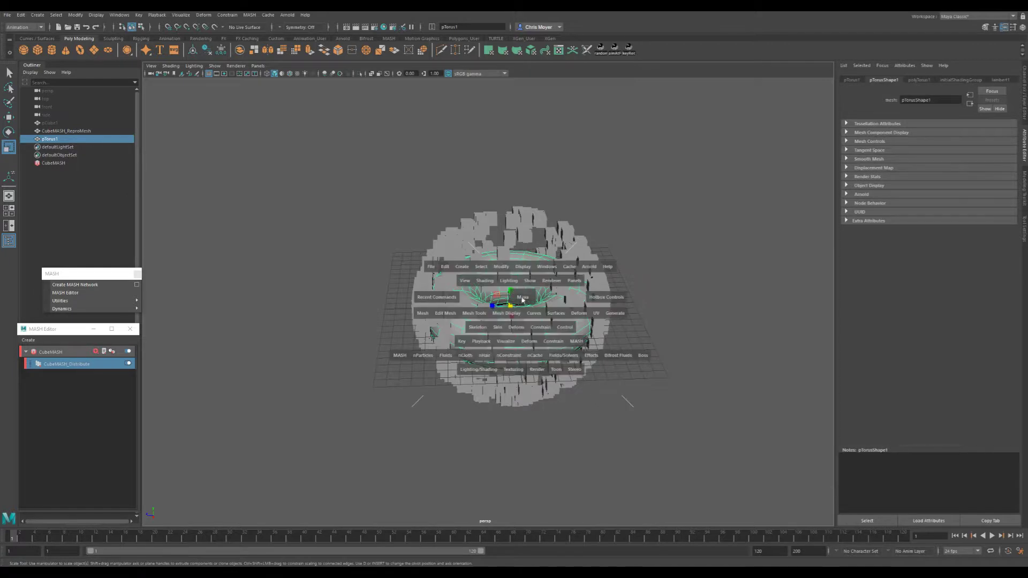
left_click_drag(419, 318, 464, 391)
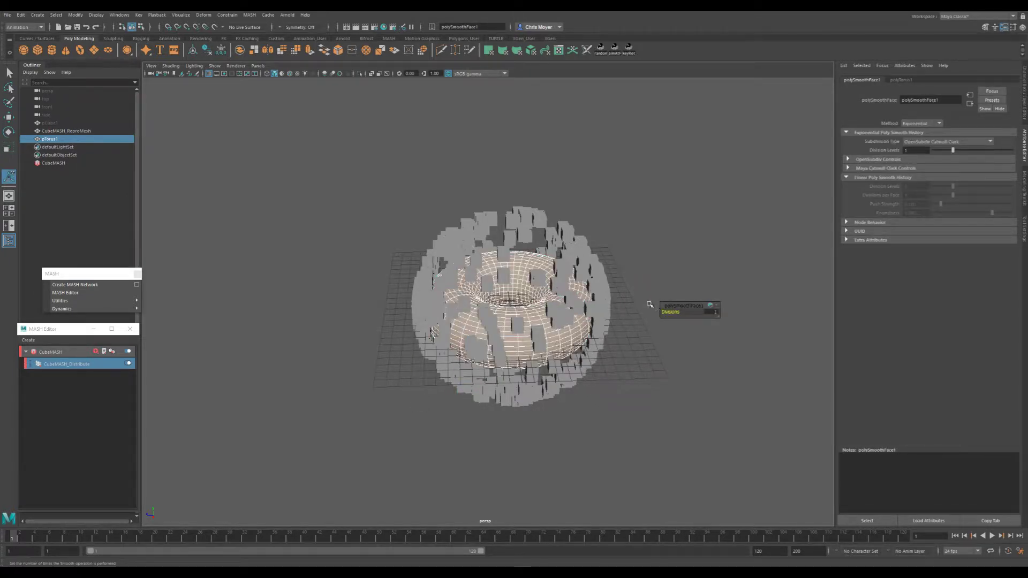
middle_click_drag(656, 286, 690, 285)
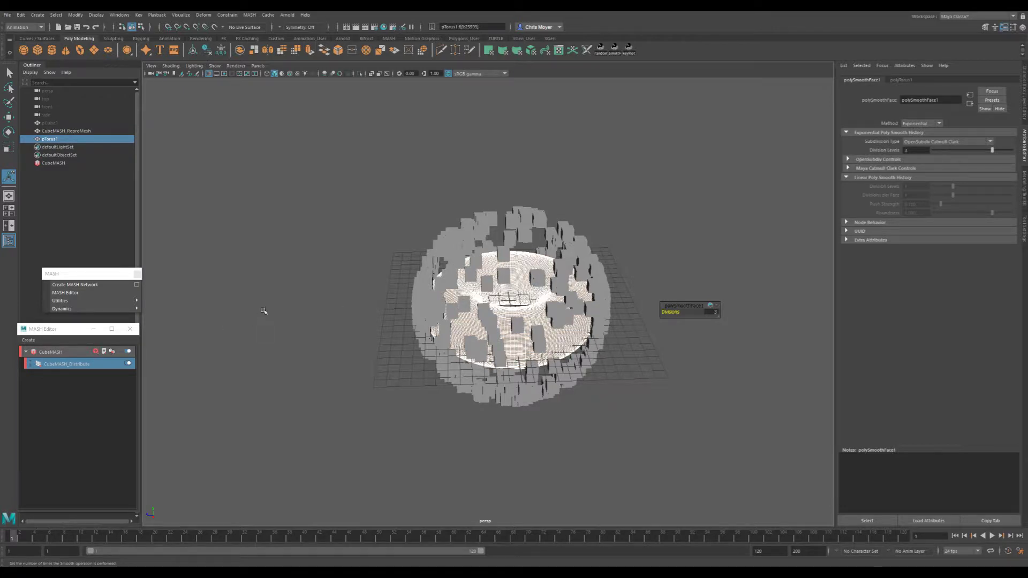
middle_click_drag(332, 289, 375, 271)
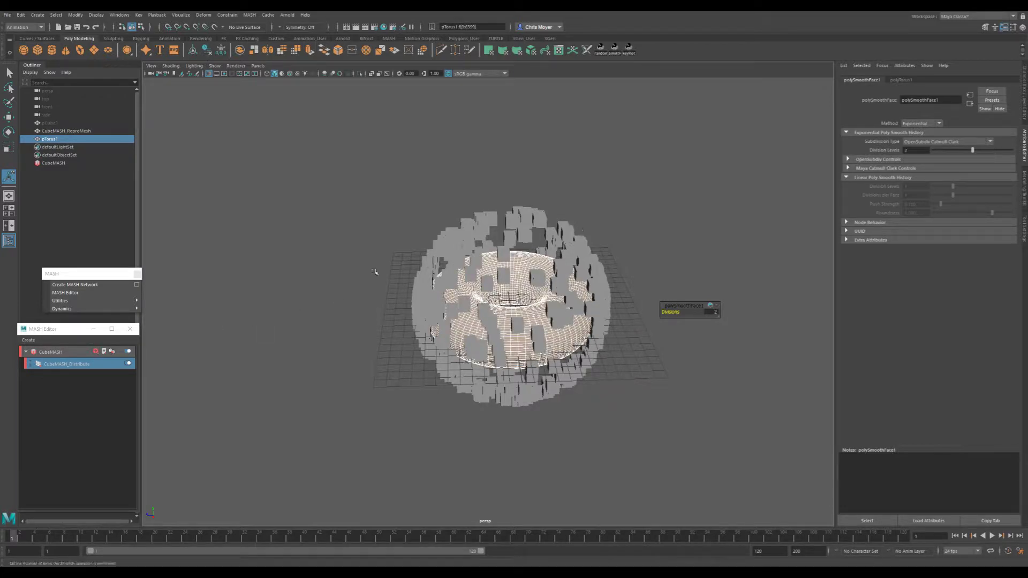
- Connect pTorus1 as the Input Mesh of the CubeMASH_Distribute node
left_click(56, 364)
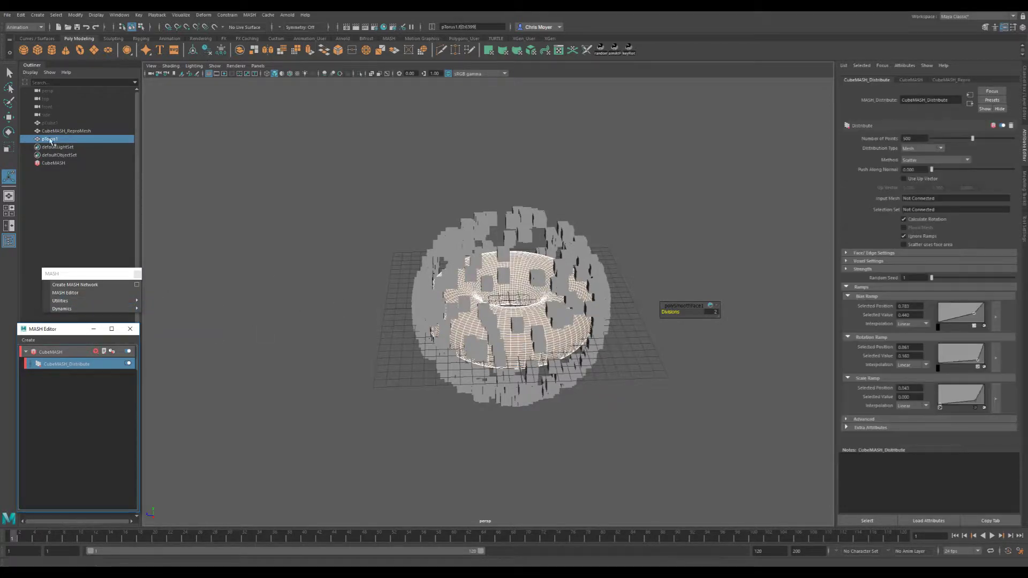
middle_click_drag(51, 140, 935, 201)
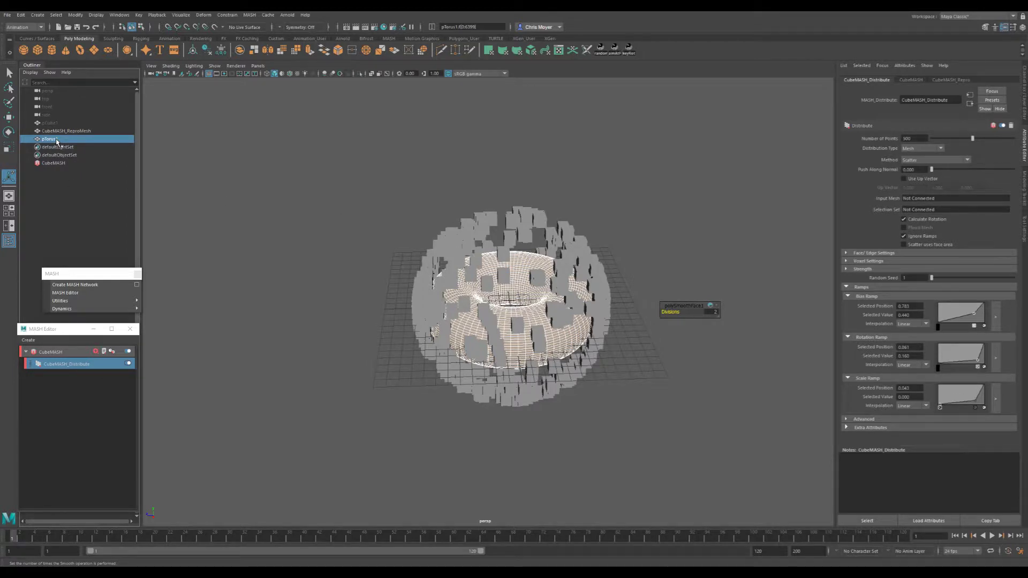
left_click(365, 166)
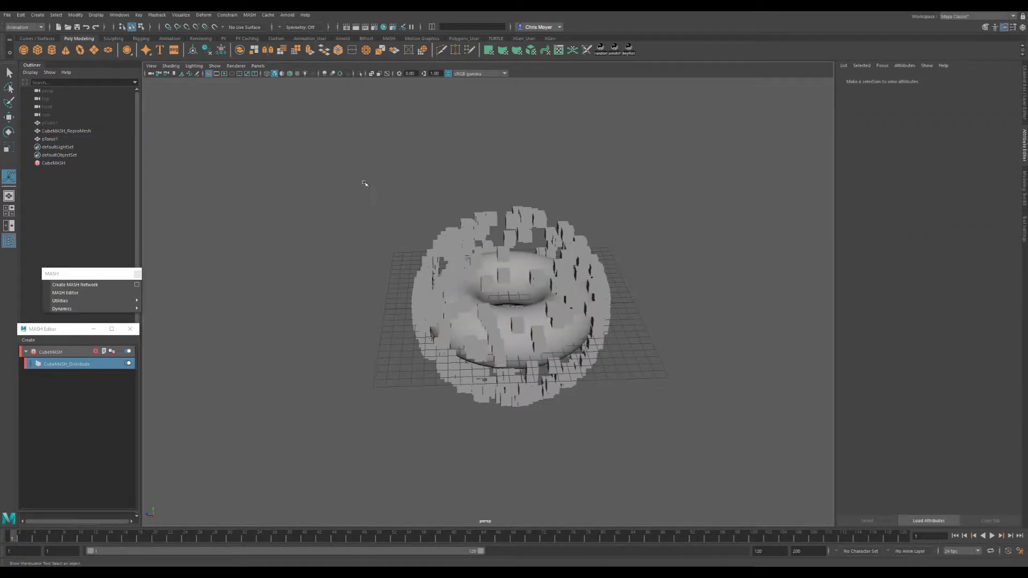
left_click(66, 364)
middle_click_drag(50, 139, 950, 199)
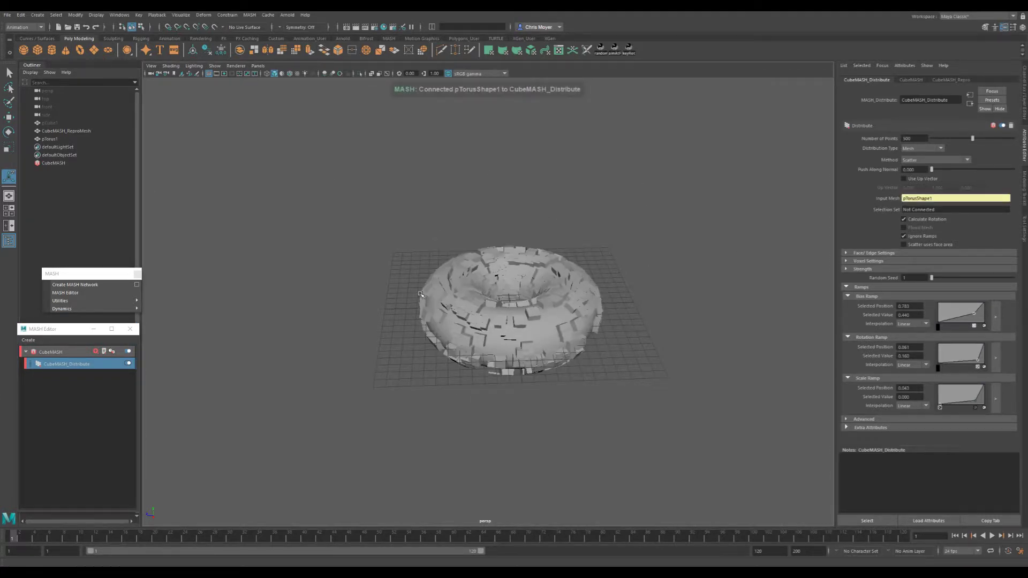
- Change the mesh distribution Method to Vertex and inspect the cubes on the torus
scroll(650, 264, "up", 4)
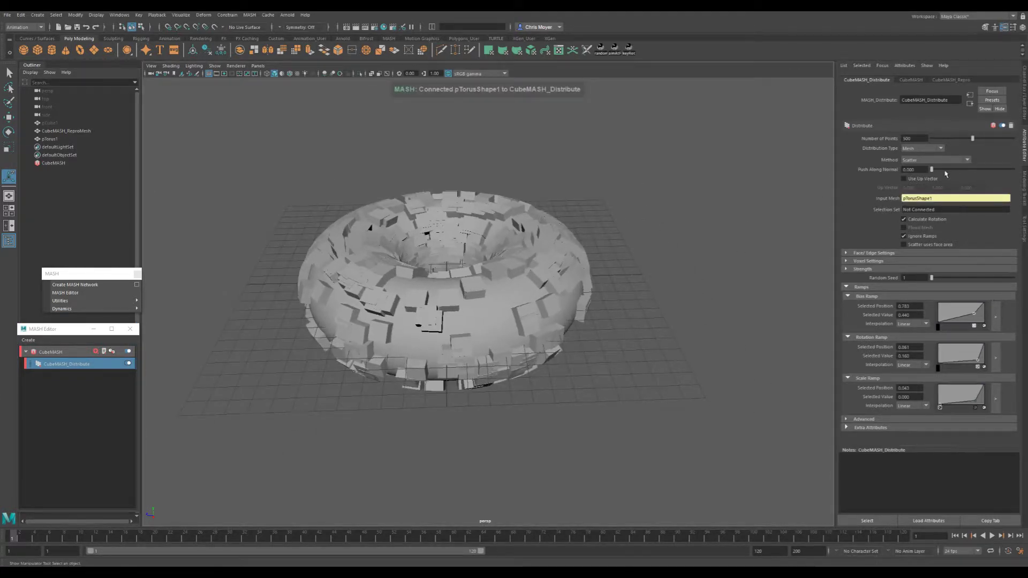
left_click(935, 159)
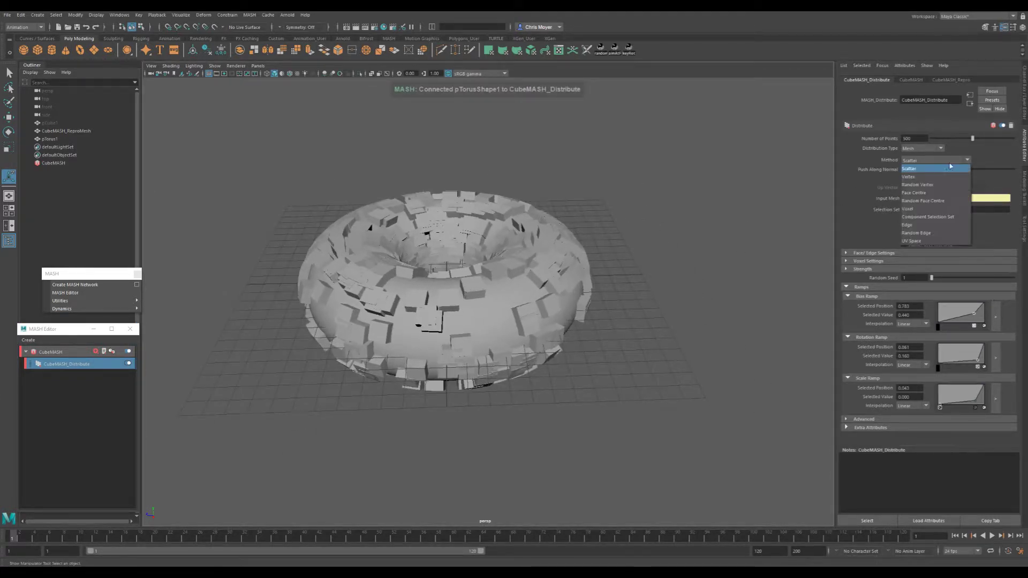
left_click(926, 176)
left_click_drag(435, 277, 467, 278, "alt")
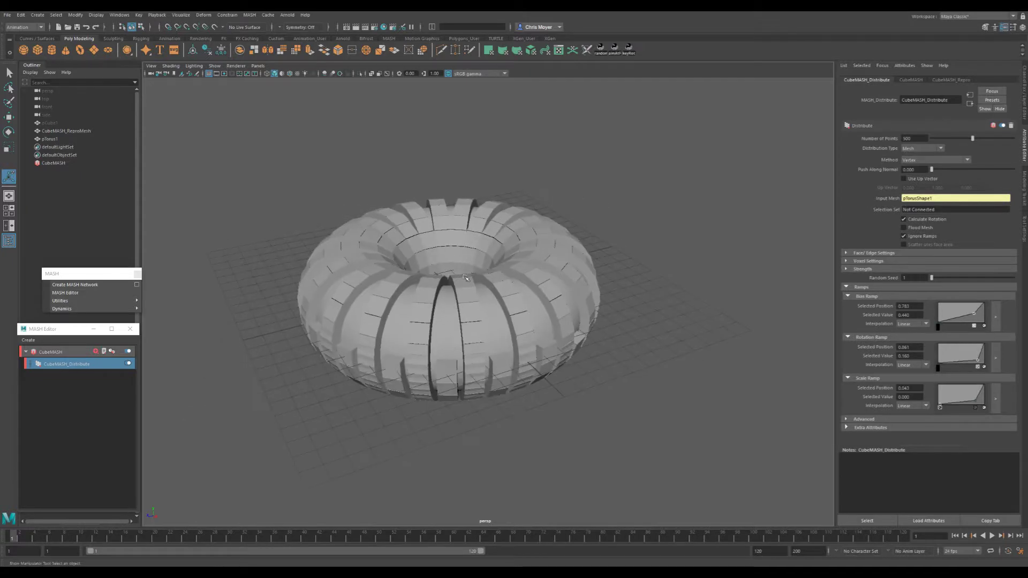
- Change the Method to Face Centre and set the Number of Points to 200, then to 20000
left_click(956, 160)
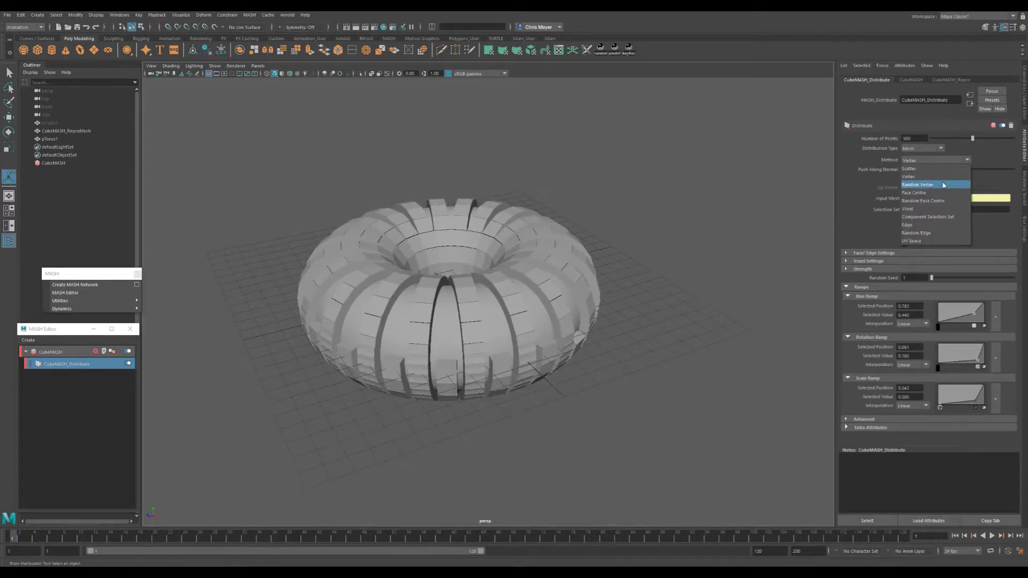
left_click(947, 192)
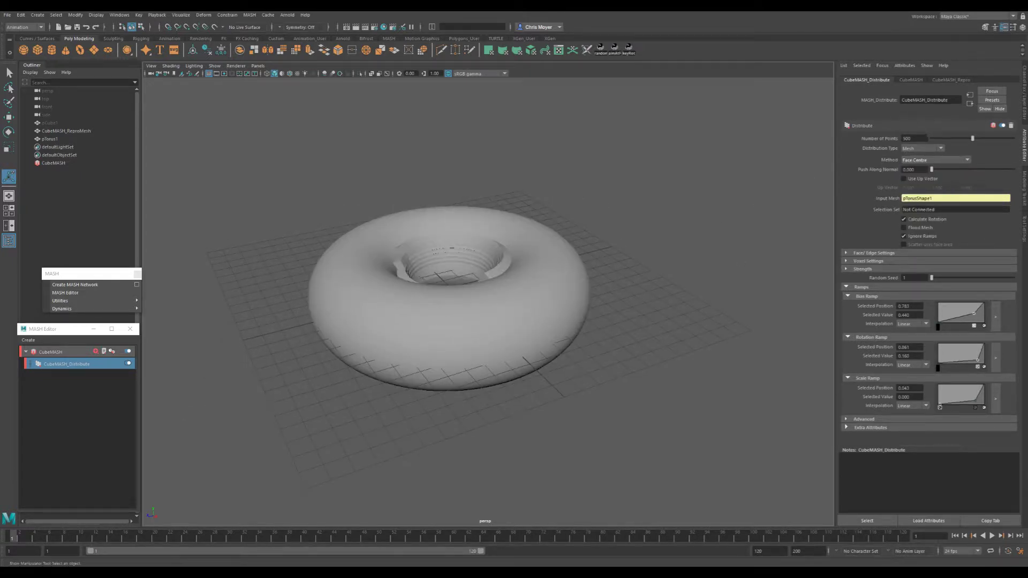
double_click(913, 138)
type("200")
key("Return")
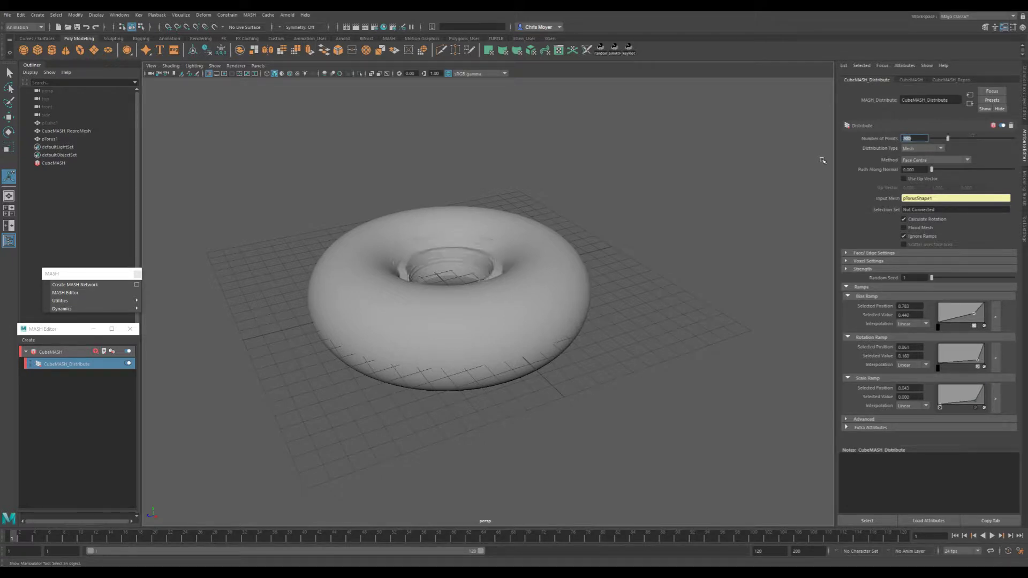
type("000")
key("Return")
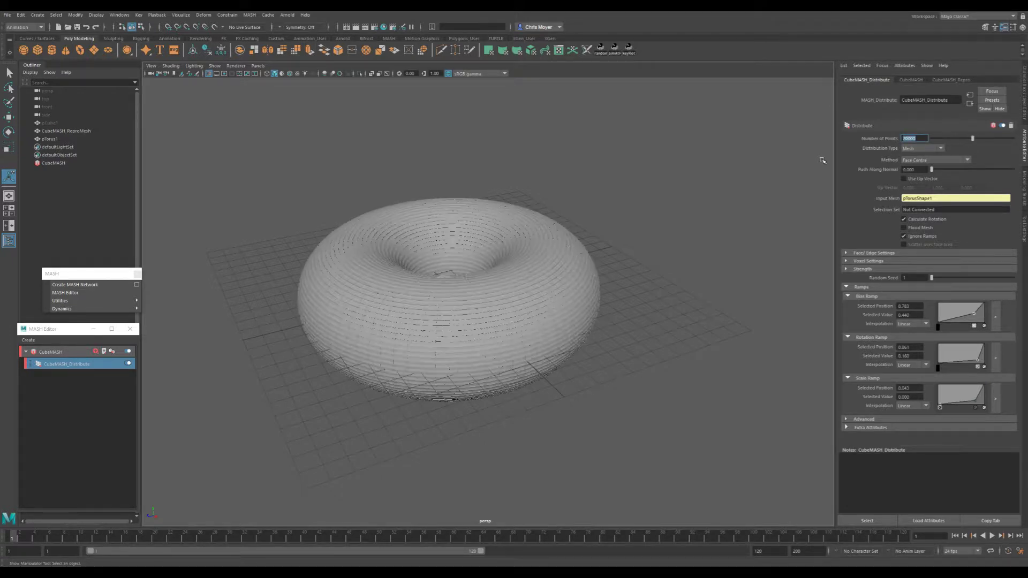
left_click_drag(550, 298, 504, 305, "alt")
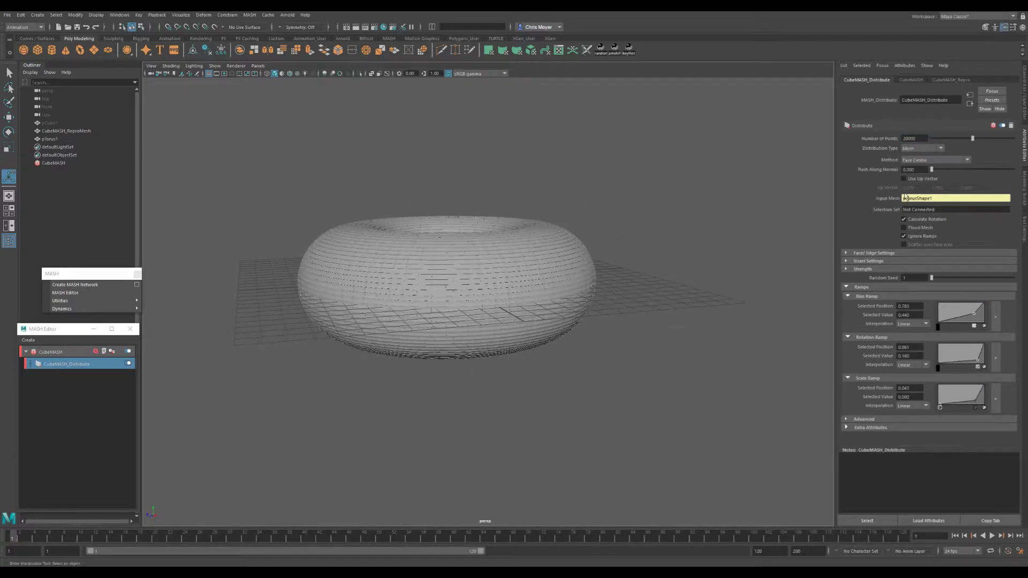
- Switch the Method to Edge and inspect the cubes around the torus
left_click(919, 161)
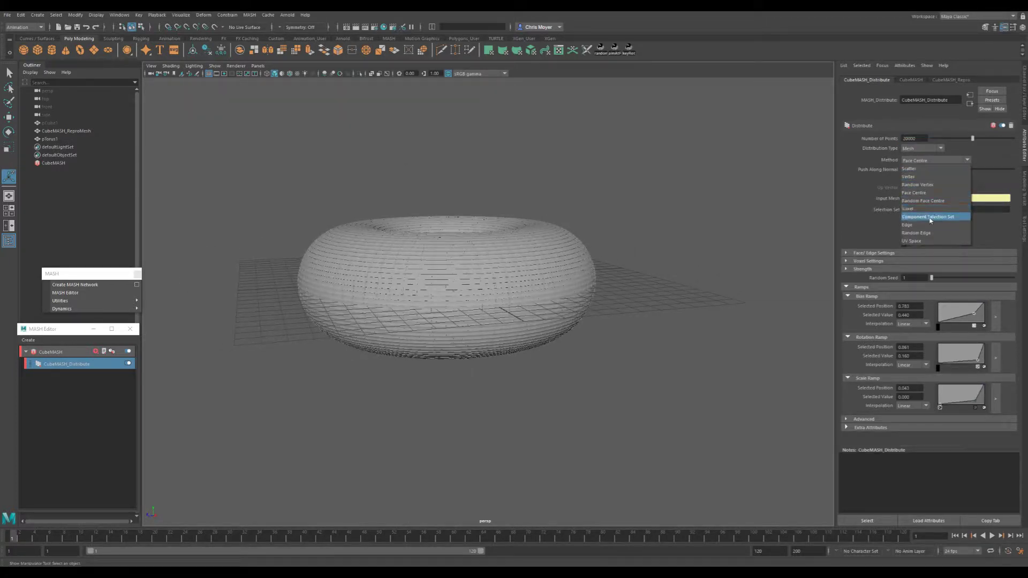
left_click(929, 225)
right_click_drag(596, 292, 661, 294, "alt")
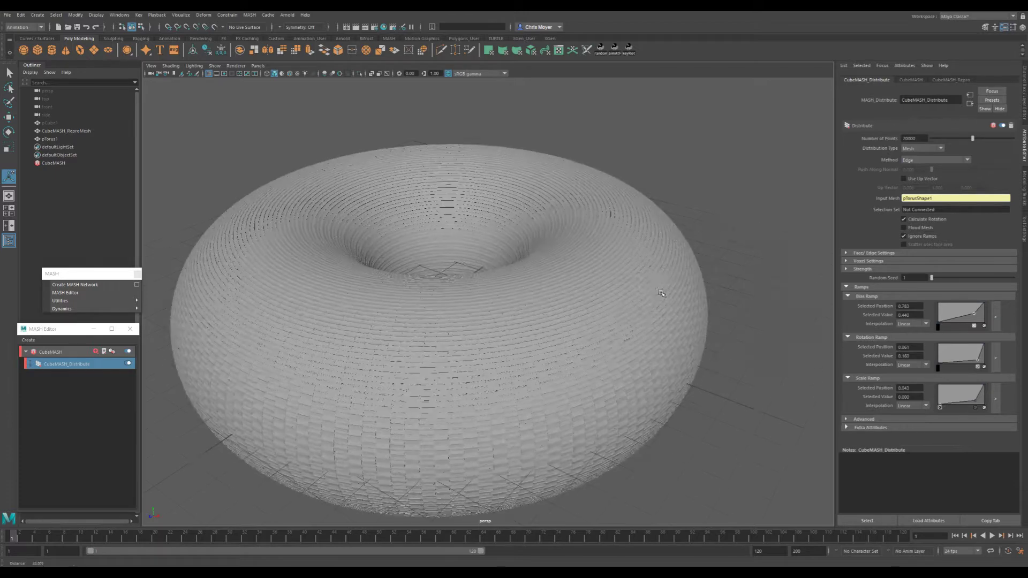
left_click_drag(661, 294, 589, 319, "alt")
right_click_drag(589, 318, 575, 320, "alt")
middle_click_drag(578, 320, 650, 286, "alt")
left_click_drag(579, 312, 573, 303, "alt")
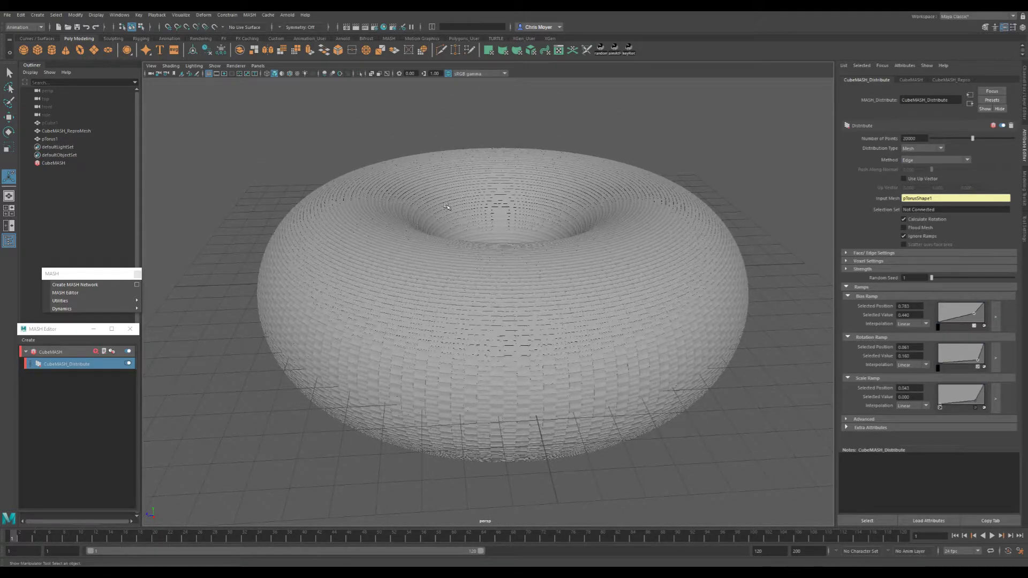
- Set the Method to Random Vertex and reduce the Number of Points to 1000
left_click(917, 160)
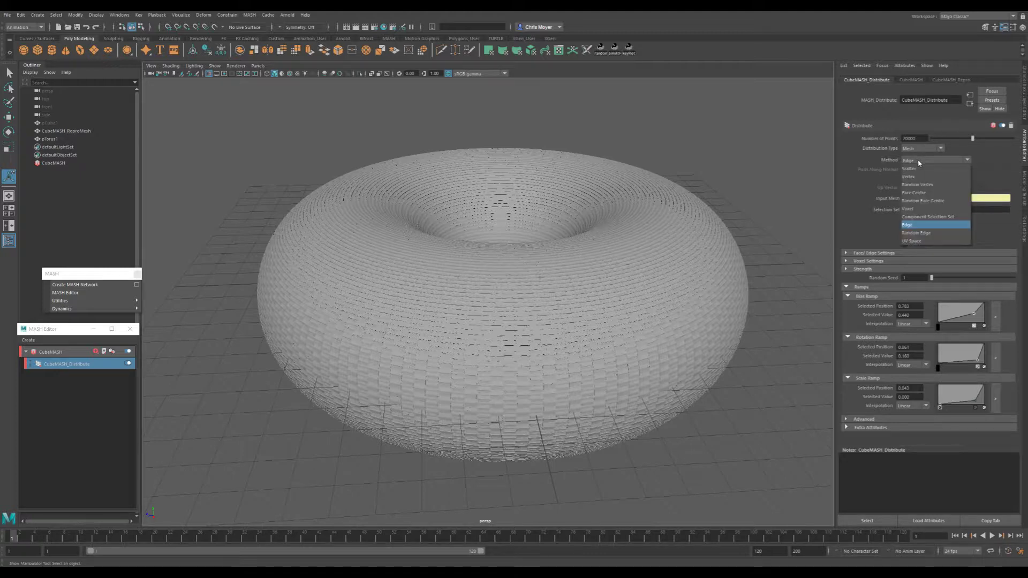
left_click(932, 186)
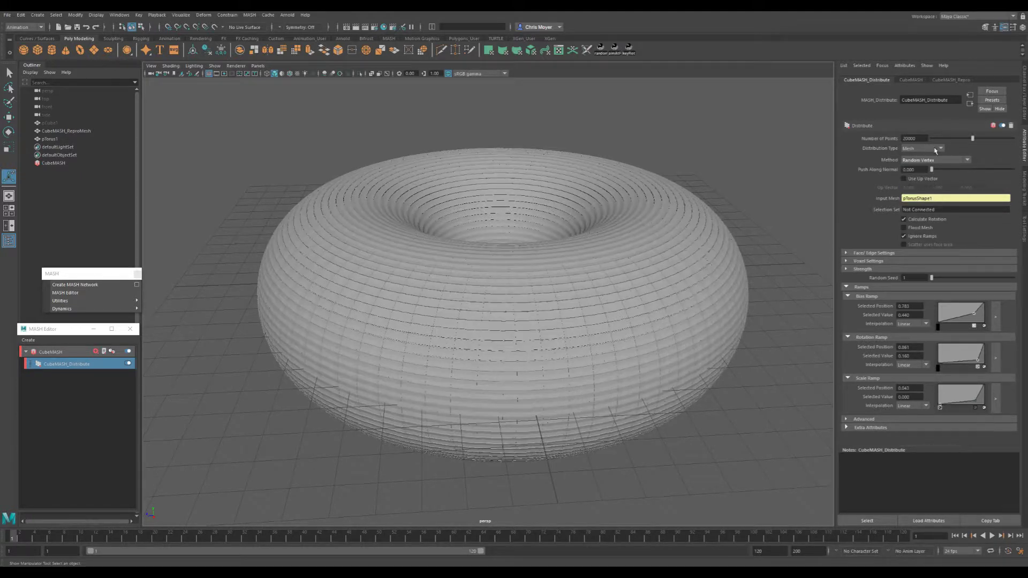
left_click(910, 138)
key("Return")
left_click_drag(571, 285, 670, 278, "alt")
- Try the Random Face Centre method, then the Random Edge method
left_click(910, 161)
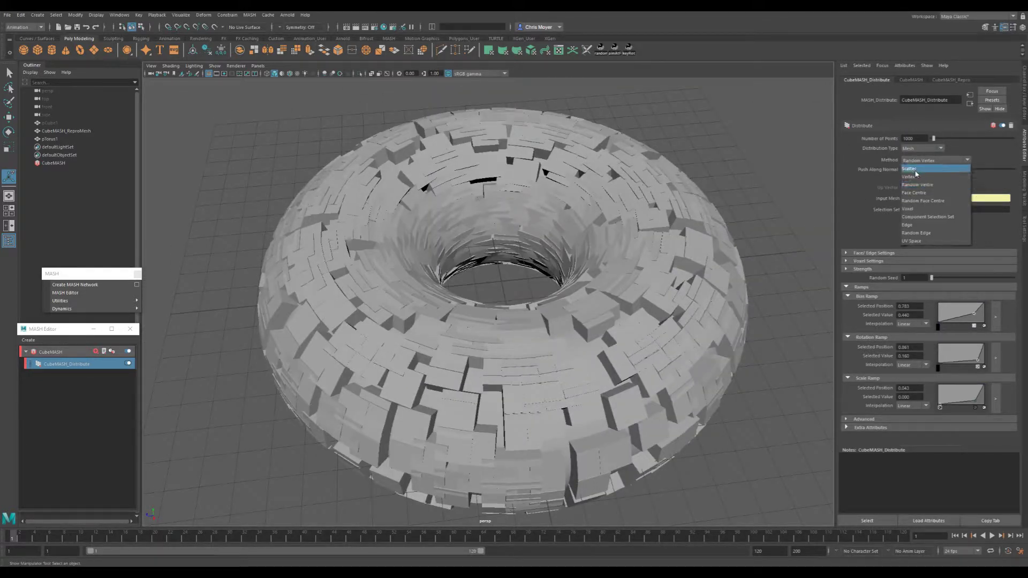
left_click(925, 199)
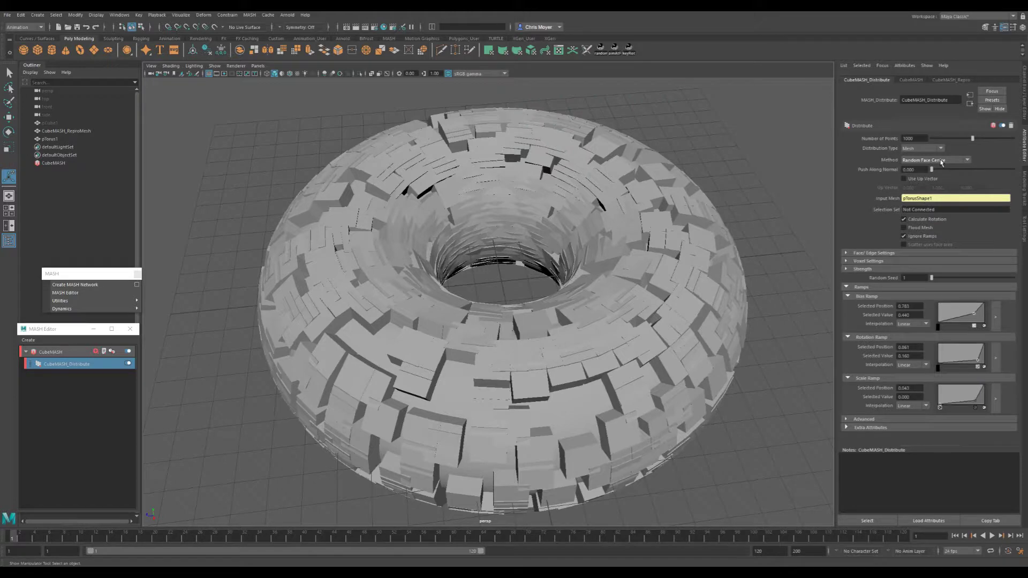
left_click(941, 160)
left_click(942, 236)
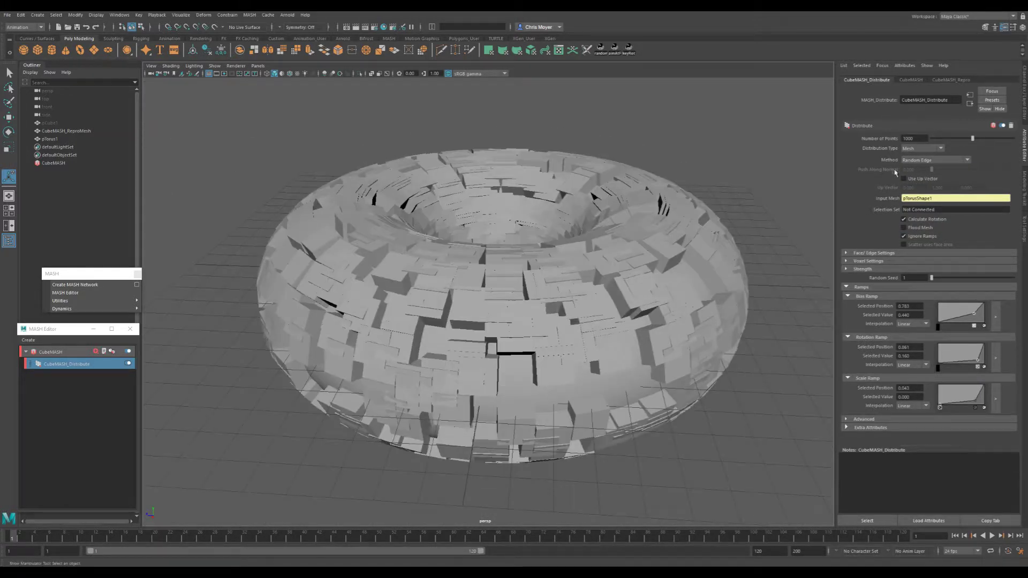
- Set the Method to Face Centre, raise Push Along Normal to 2, and reset it to 0
left_click(928, 160)
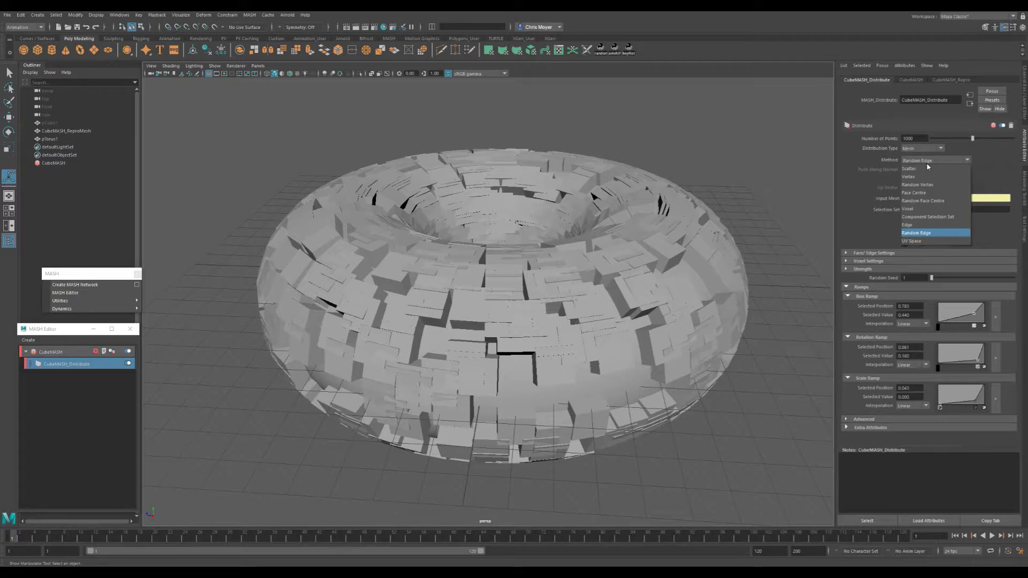
left_click(925, 192)
left_click_drag(931, 170, 1017, 179)
mouse_move(547, 273)
left_mouse_down("alt")
mouse_move(501, 289)
mouse_move(489, 313)
mouse_move(557, 284)
left_mouse_up("alt")
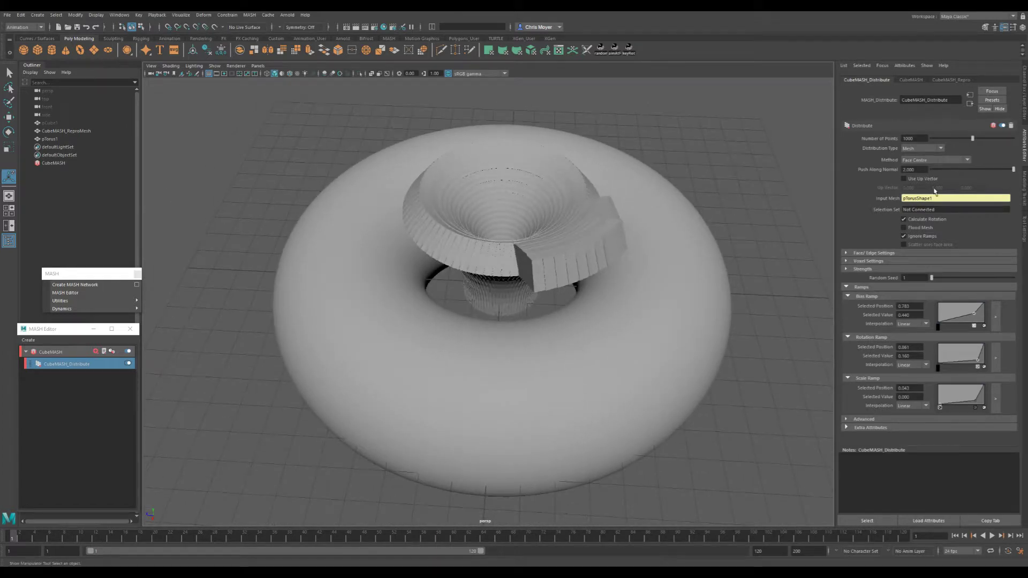
double_click(914, 169)
key("Return")
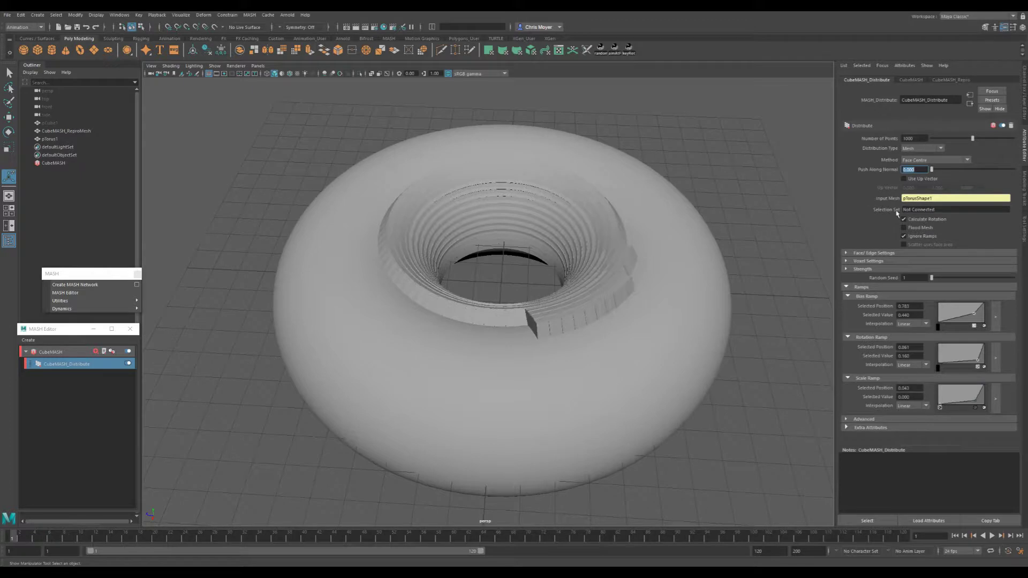
- Select a single face on the outer front side of the torus mesh
mouse_move(595, 284)
left_mouse_down("alt")
mouse_move(615, 268)
mouse_move(600, 278)
left_mouse_up("alt")
key("q")
left_click(547, 321)
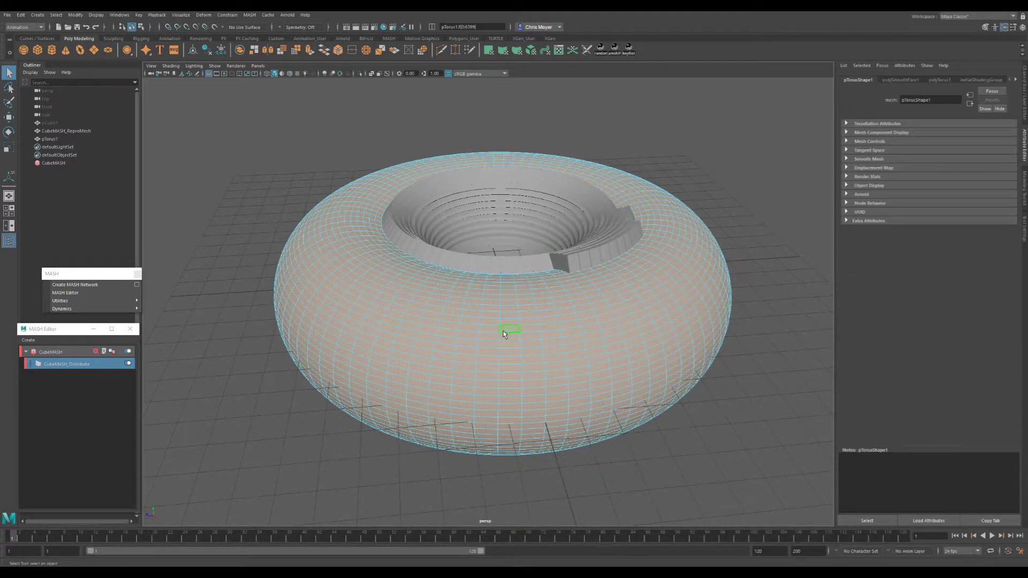
double_click(503, 332)
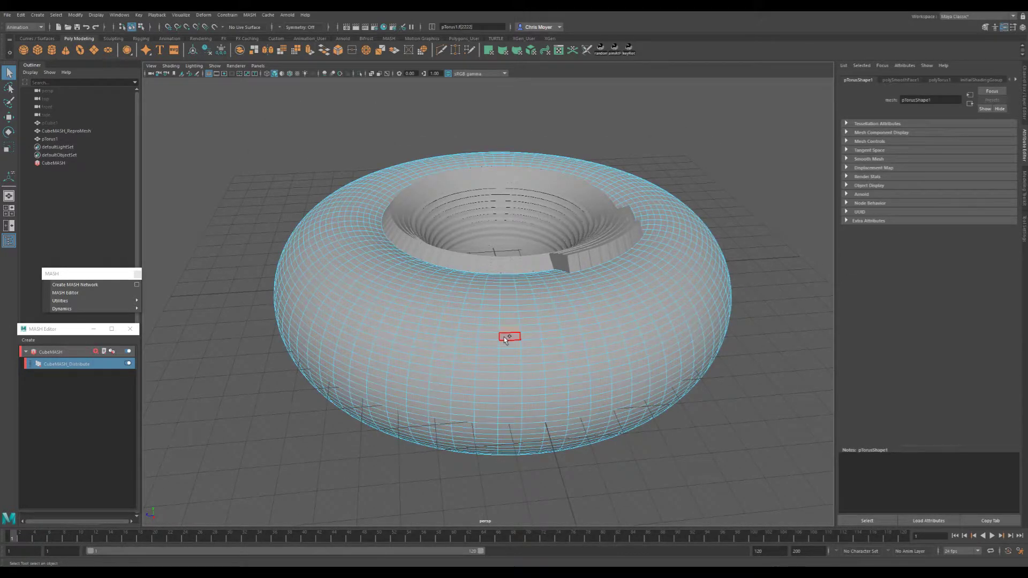
- Save the ring of faces around the torus tube as a quick select set with the default name Set
left_click(38, 15)
mouse_move(129, 178)
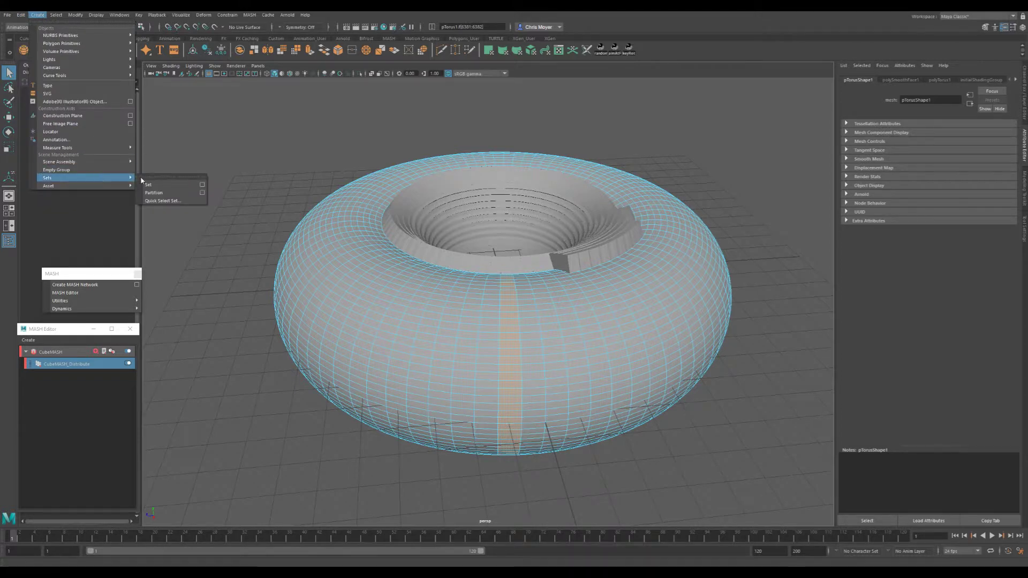
left_click(164, 201)
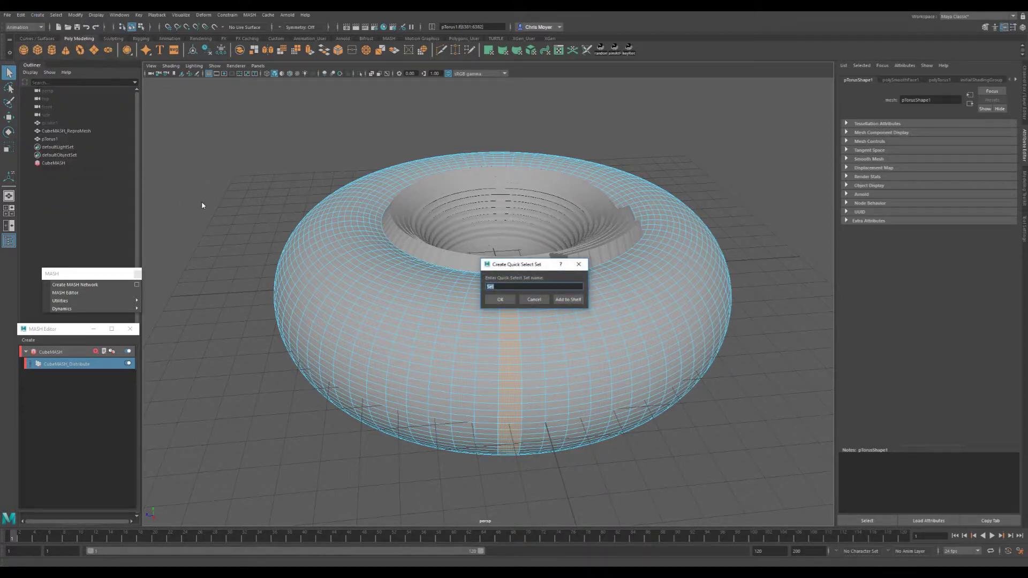
left_click(500, 299)
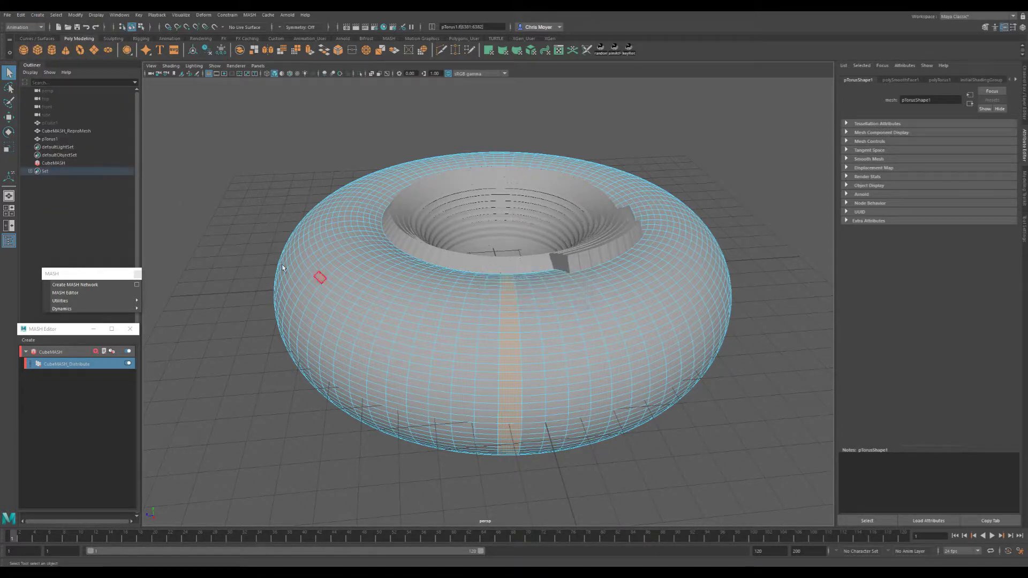
- Connect the face set to the Distribute node's Selection Set input and keep the Method on Component Selection Set
left_click(55, 364)
left_click(912, 149)
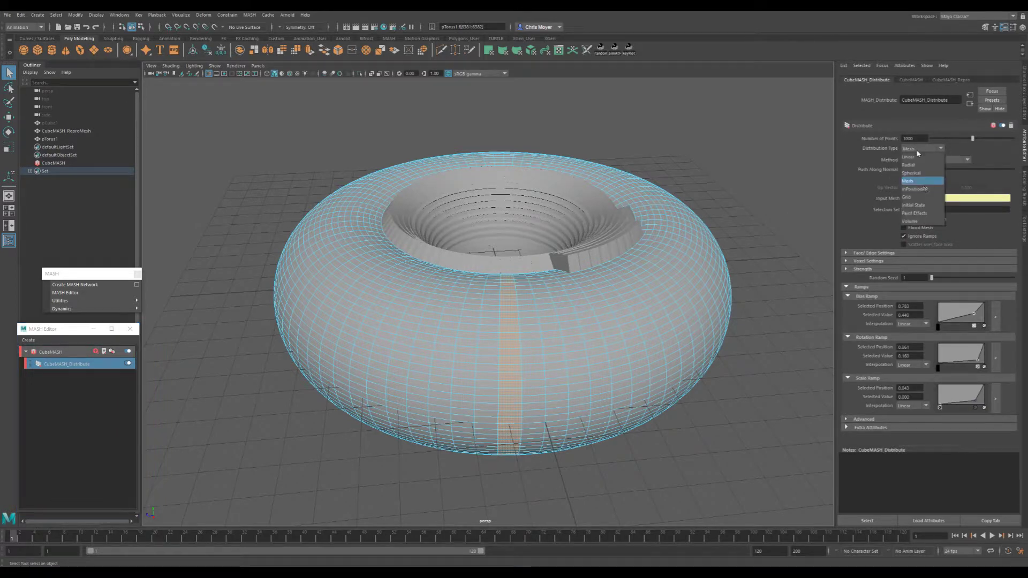
left_click(962, 148)
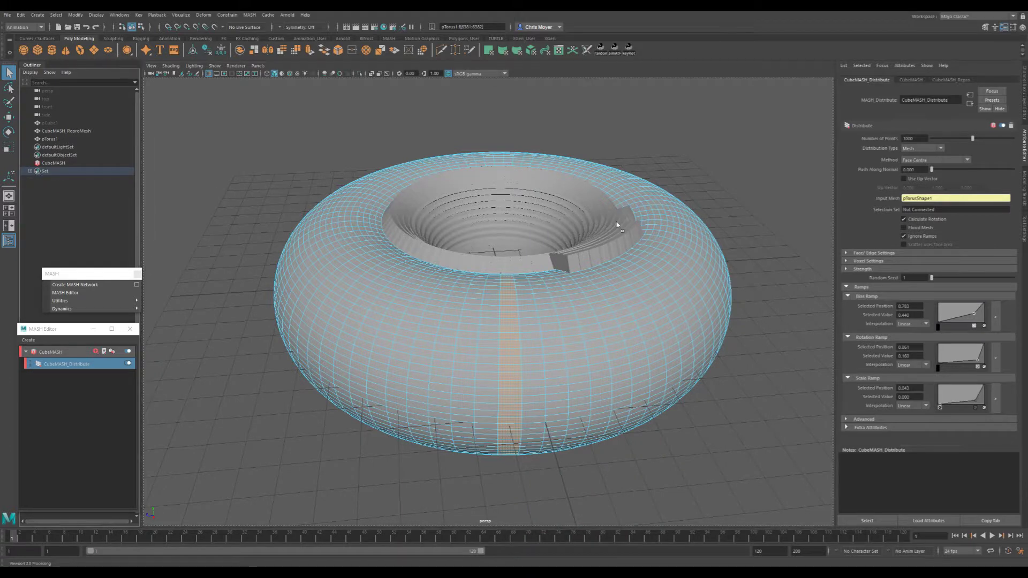
middle_click_drag(958, 213, 957, 211)
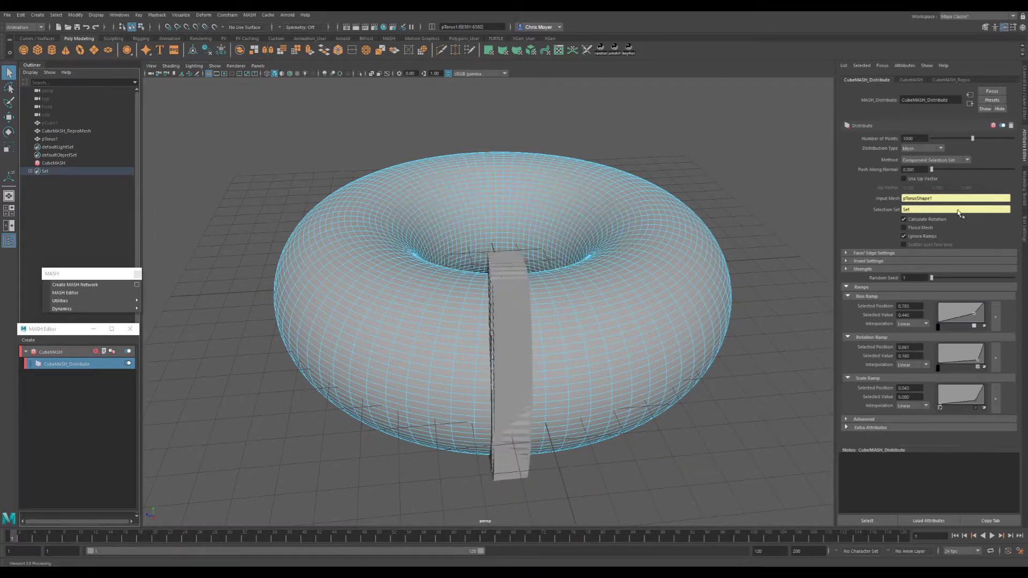
left_click(937, 160)
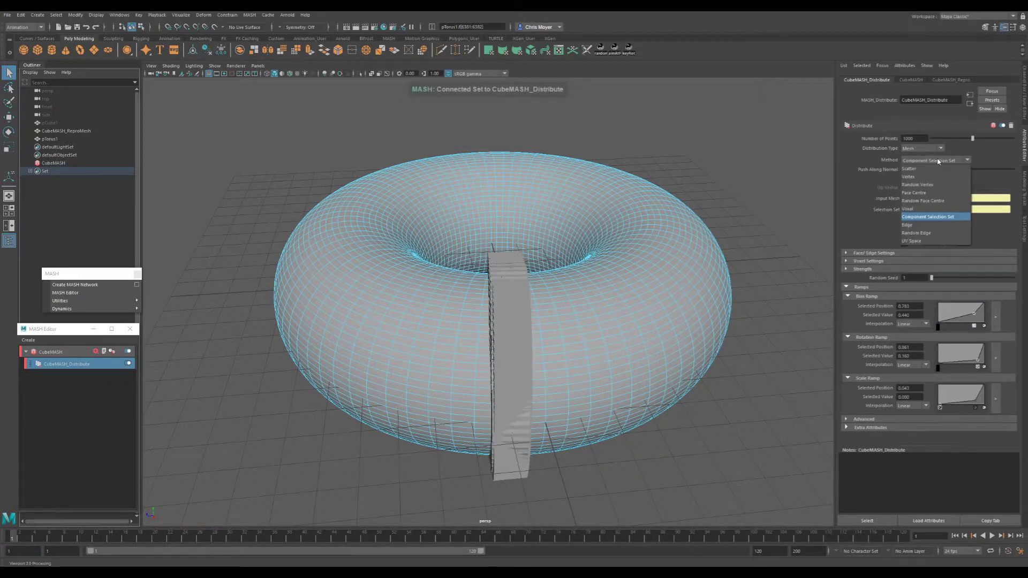
left_click(928, 217)
left_click_drag(653, 284, 658, 207, "alt")
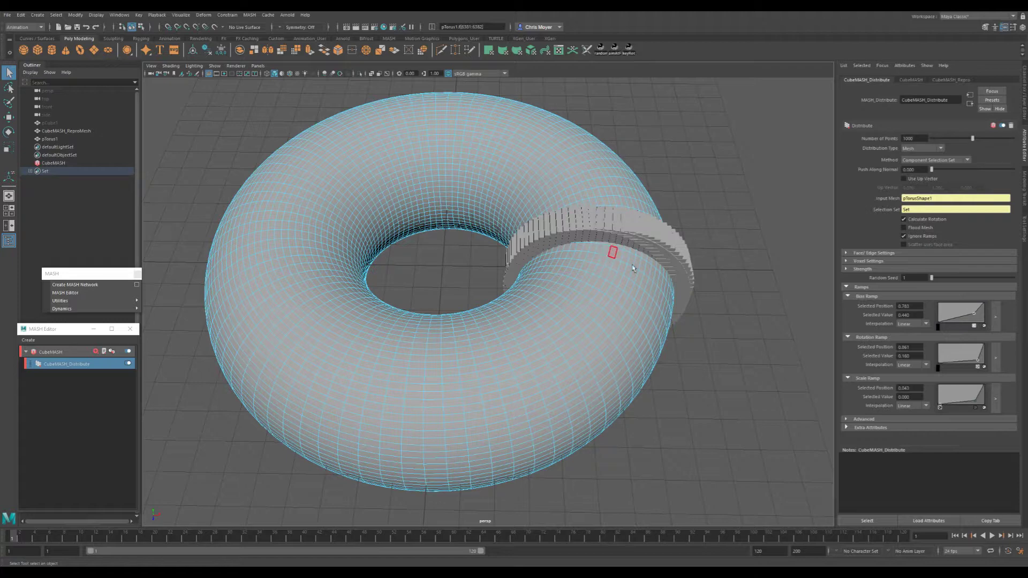
left_click_drag(614, 252, 557, 304, "alt")
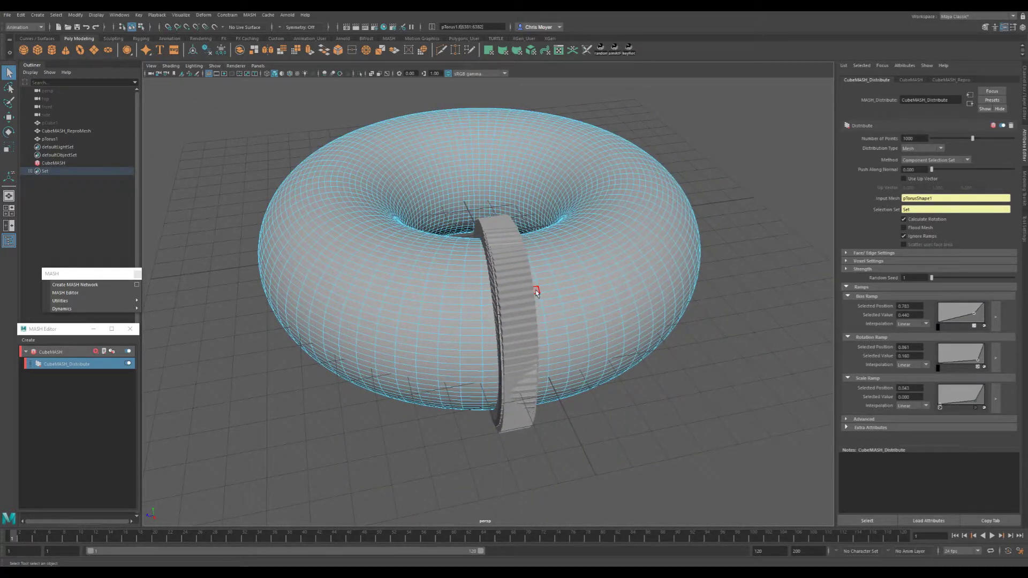
- Switch the Distribute node's Method to Voxel and set the Voxel Mode to Fill Only
left_click(959, 162)
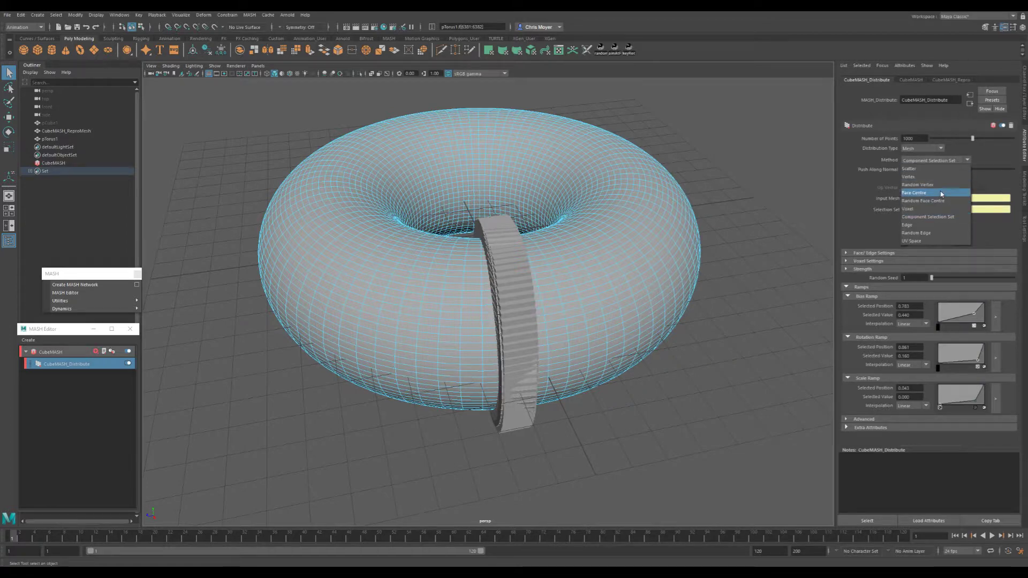
left_click(942, 210)
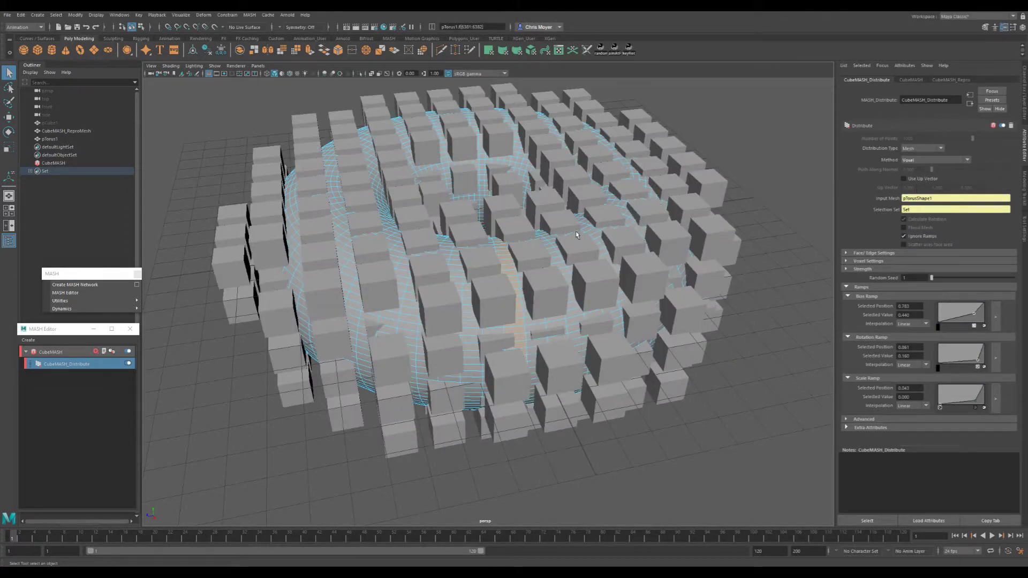
scroll(576, 235, "down", 6)
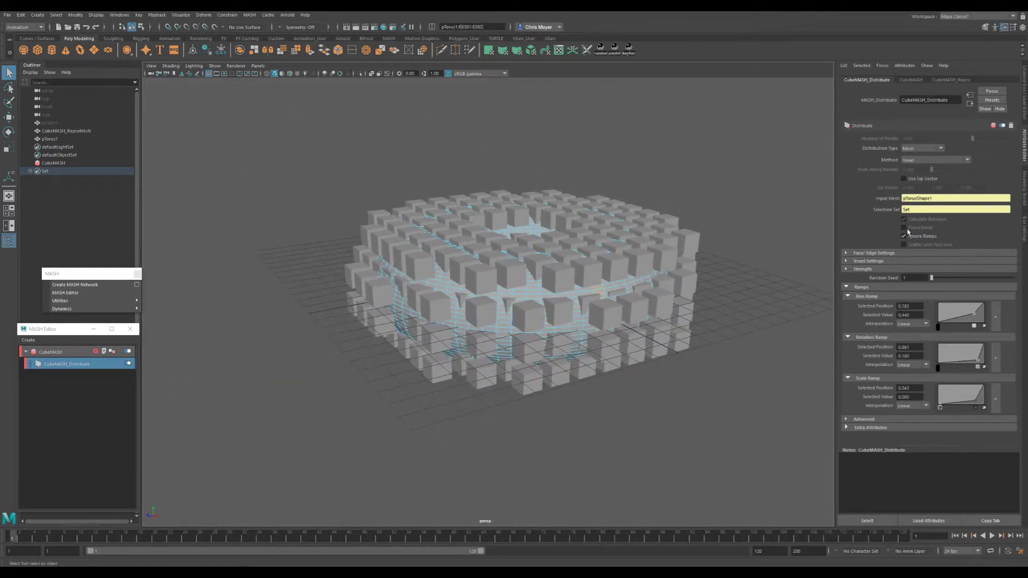
left_click(874, 261)
left_click(930, 291)
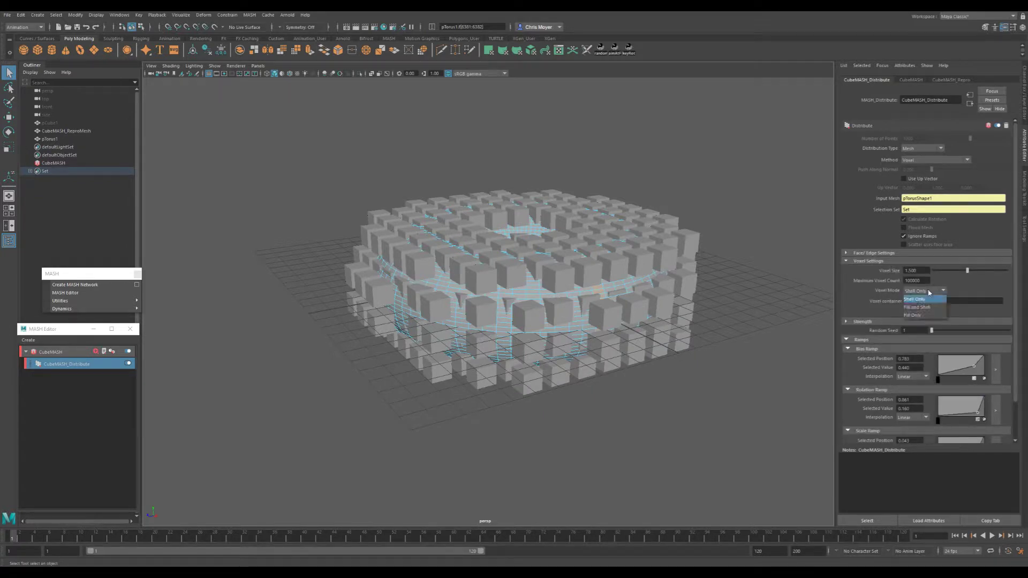
left_click(913, 316)
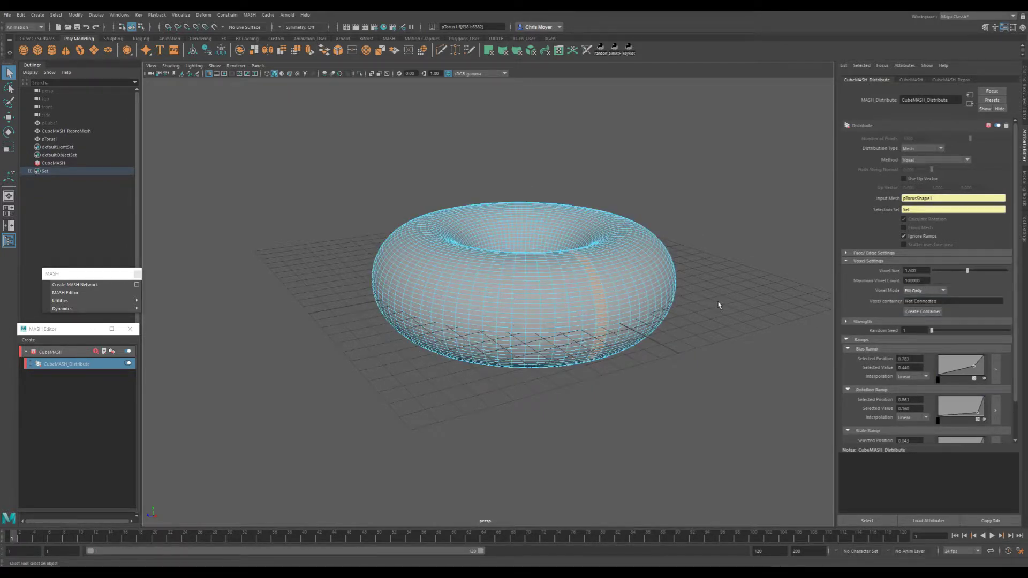
- Display the scene in wireframe and select the cube mesh inside the torus to inspect the voxel fill
left_click(619, 304)
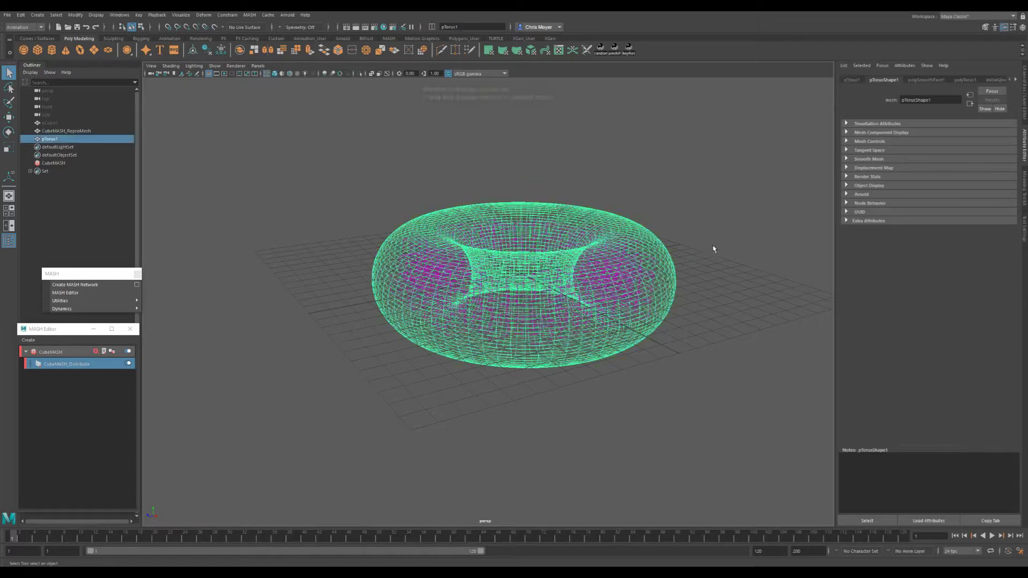
scroll(653, 291, "up", 8)
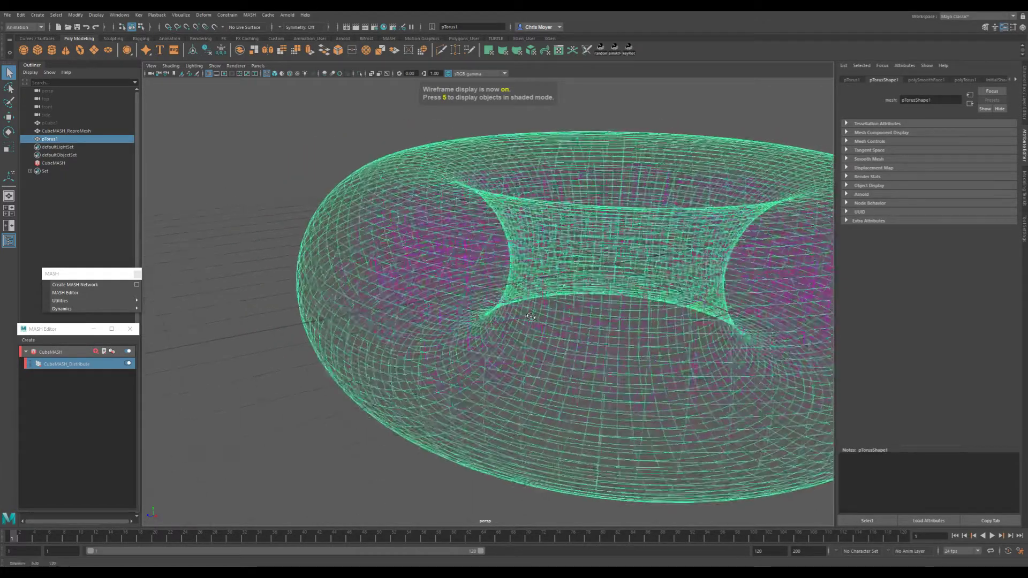
left_click_drag(530, 317, 621, 278, "alt")
left_click(624, 278)
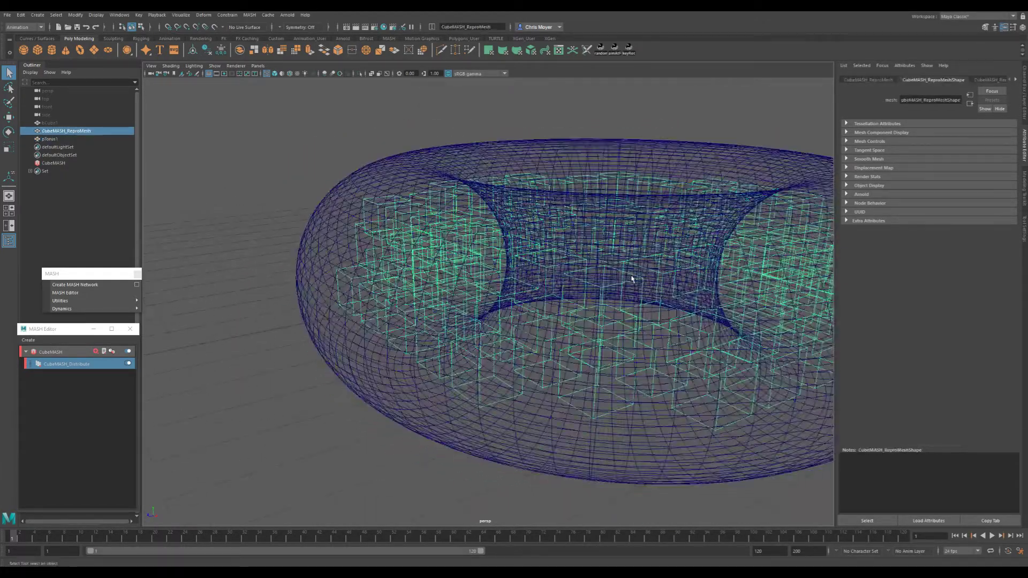
- Return to shaded display and hide the torus mesh so that only the voxel cubes are displayed
key("5")
scroll(625, 277, "down", 5)
left_click(612, 277)
key("ctrl+h")
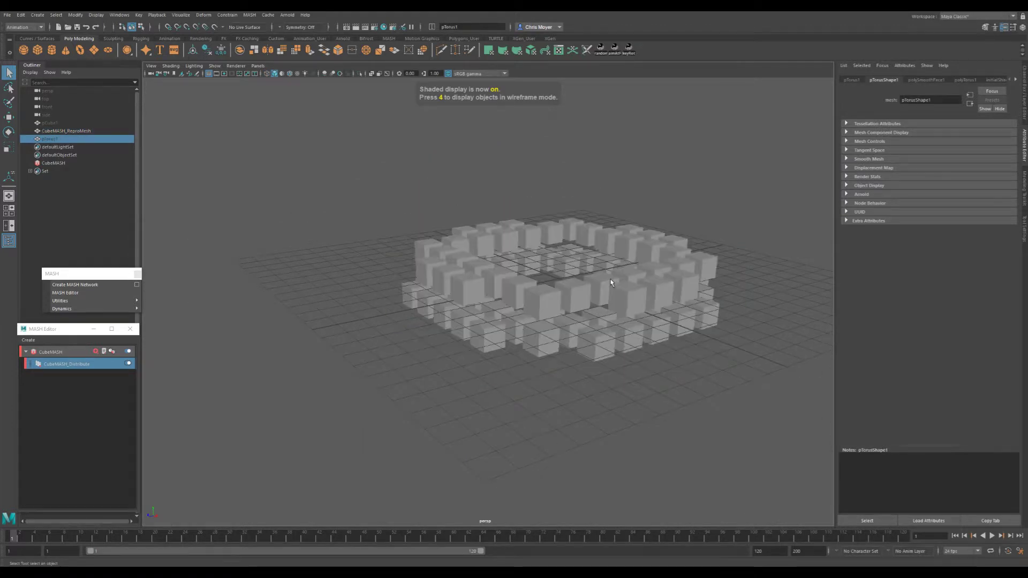
left_click_drag(612, 283, 559, 323, "alt")
- Reduce the Distribute node's Voxel Size to about 0.43
left_click(74, 365)
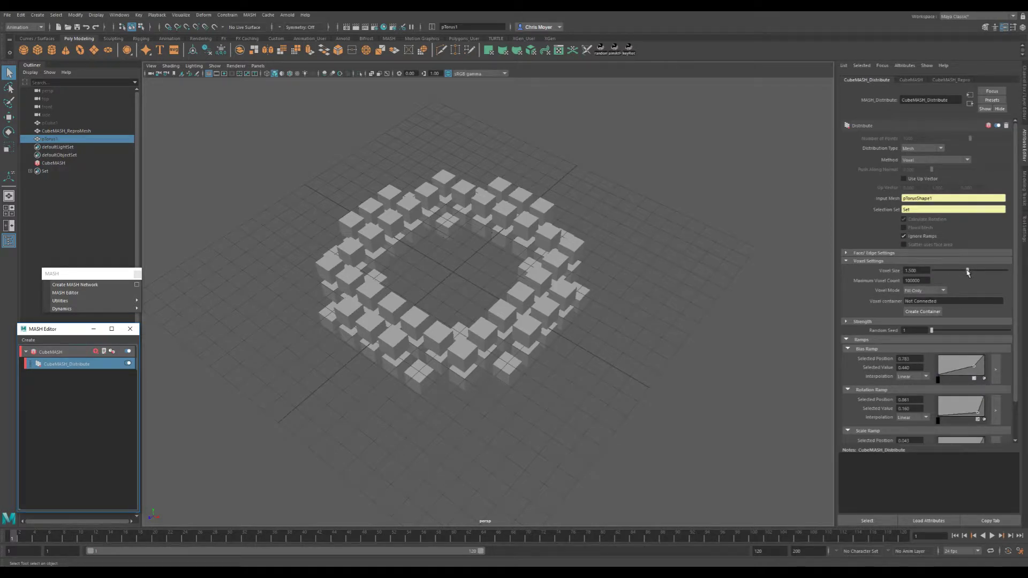
left_click_drag(968, 272, 939, 270)
middle_click_drag(466, 321, 571, 323, "alt")
left_click_drag(569, 323, 713, 305, "alt")
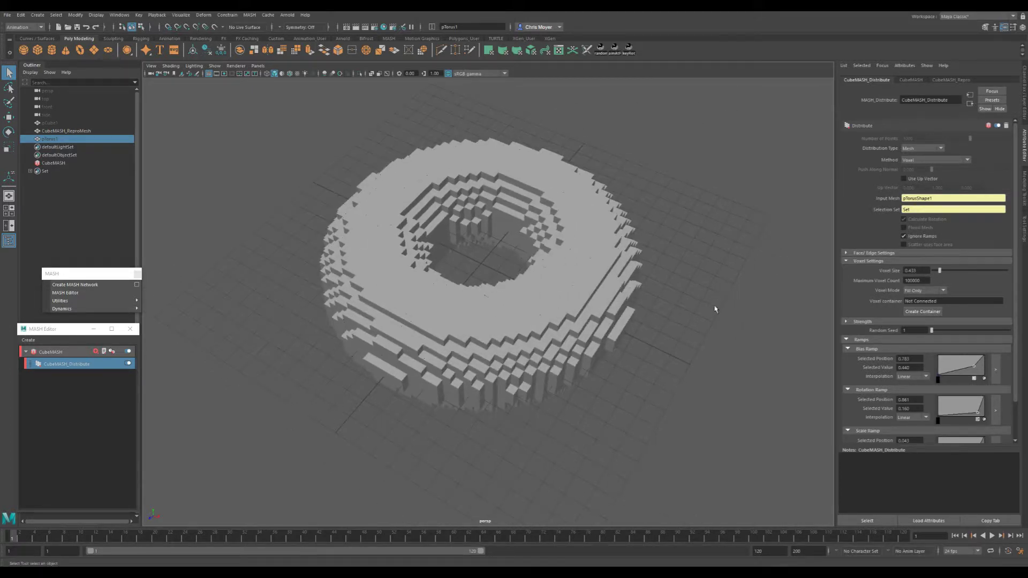
- Try the Shell Only voxel mode, then the Fill and Shell mode
left_click(924, 291)
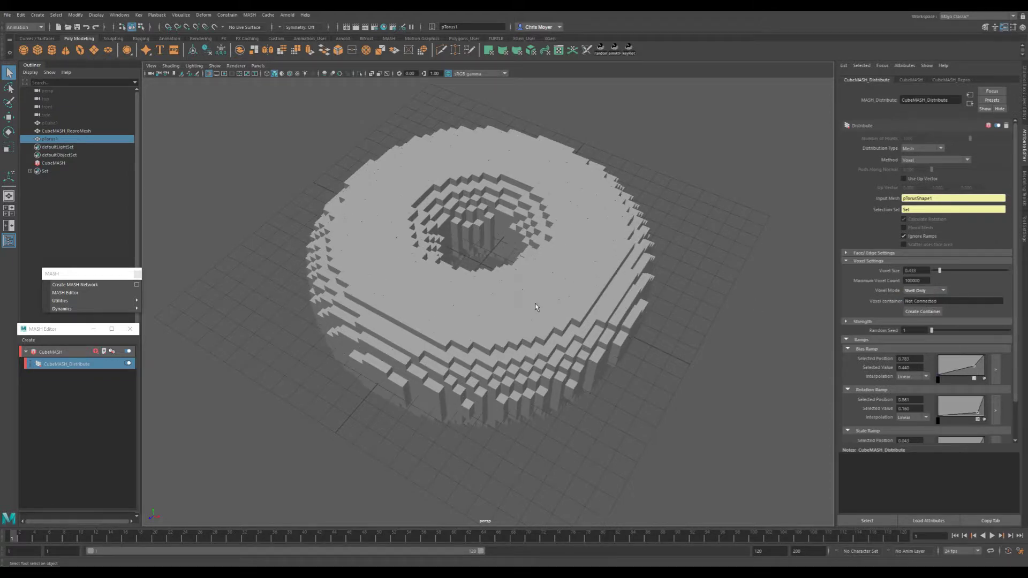
left_click(924, 299)
left_click(925, 290)
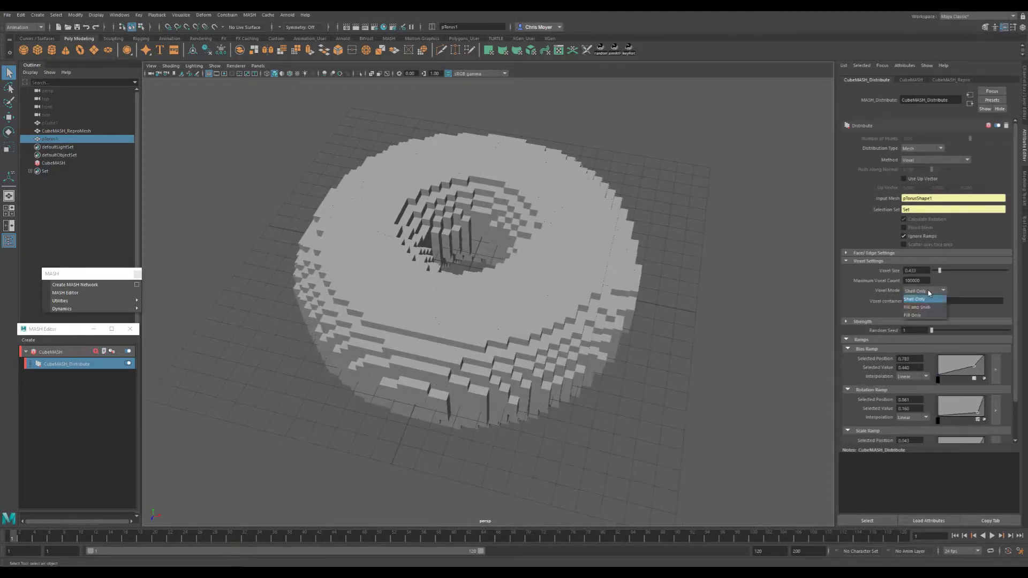
left_click(930, 309)
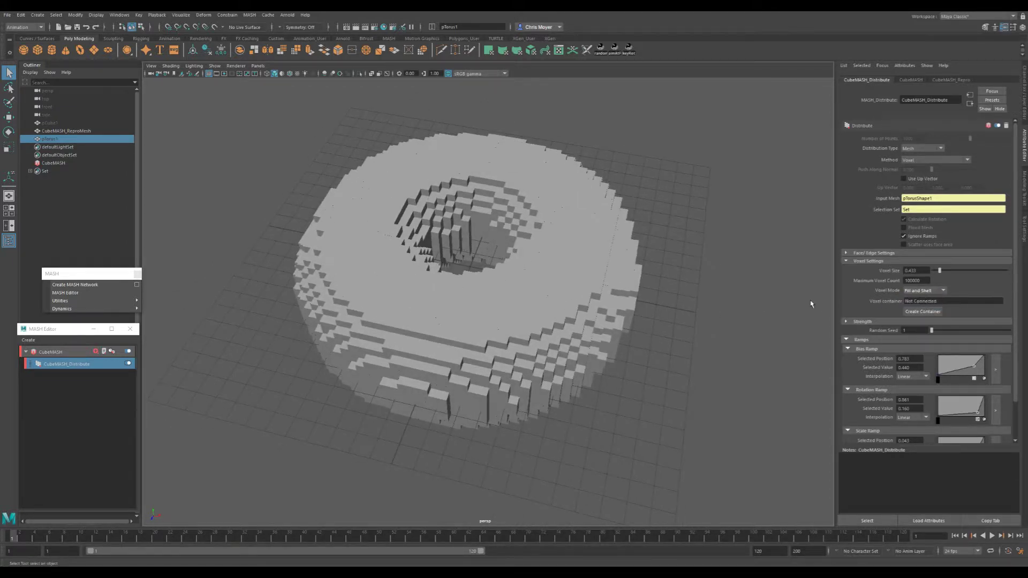
- Display the selected cube mesh in wireframe and change the Voxel Mode to Fill Only
left_click(552, 306)
key("4")
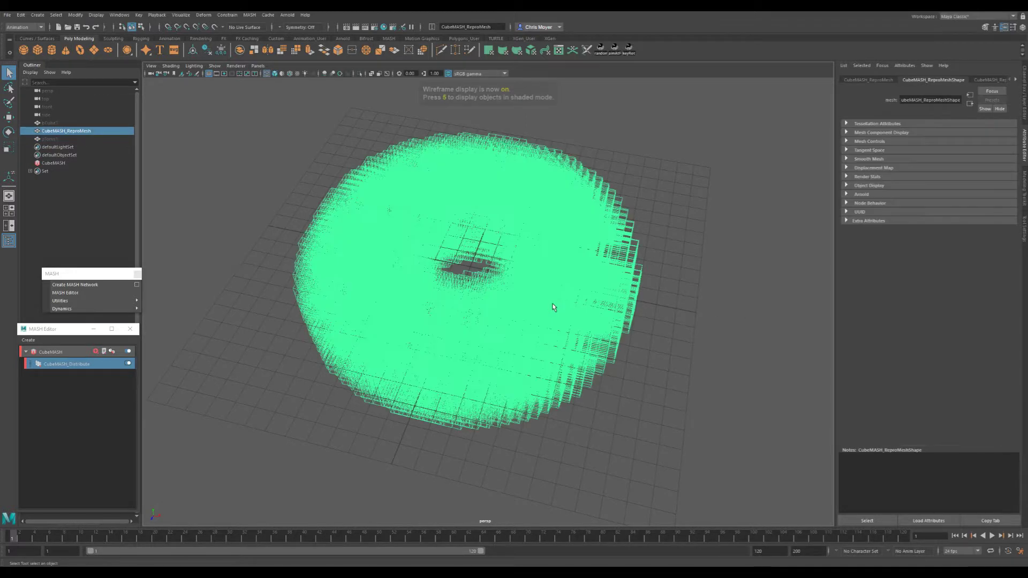
left_click_drag(553, 310, 534, 304, "alt")
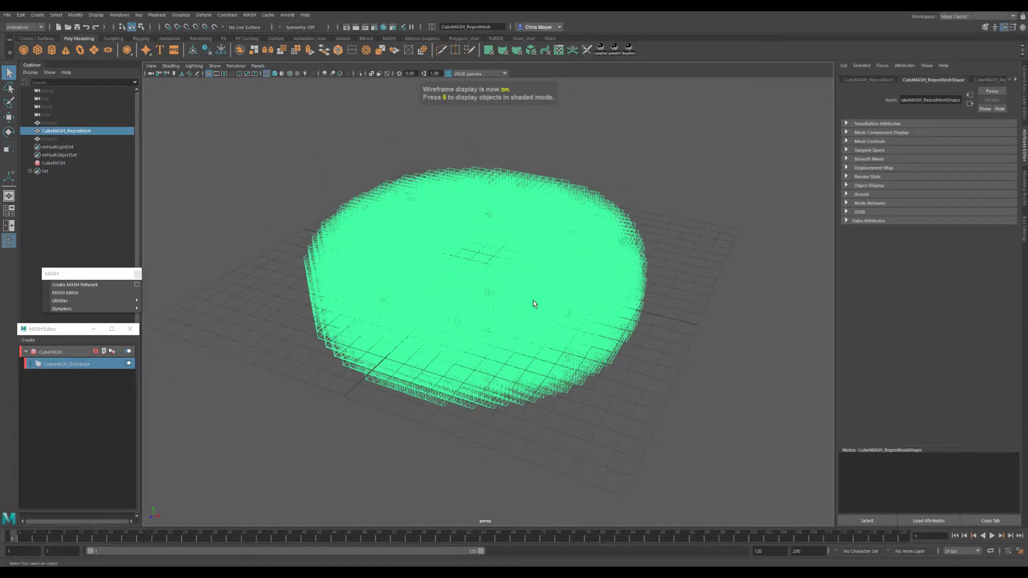
left_click(63, 364)
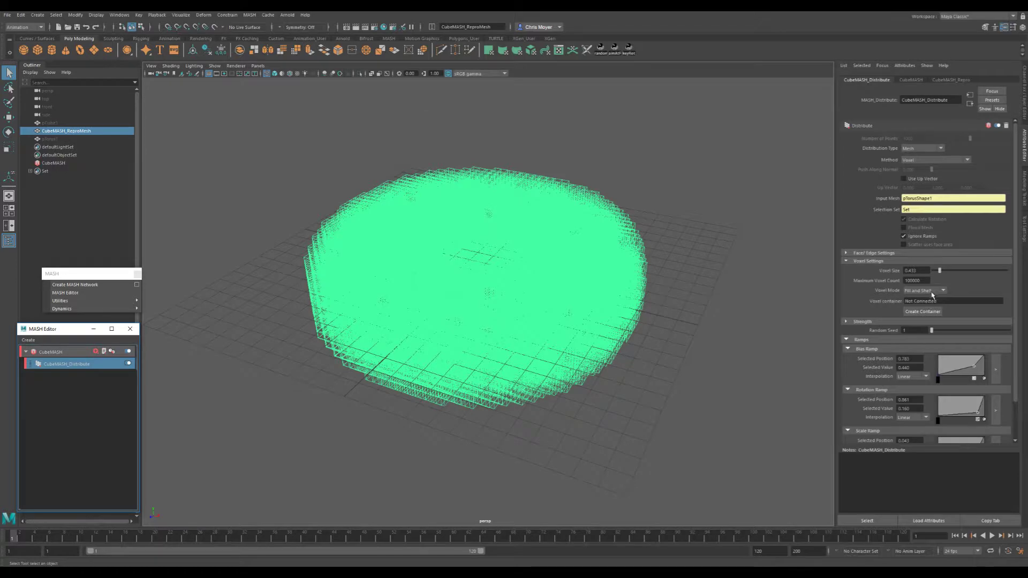
left_click(930, 291)
left_click(931, 313)
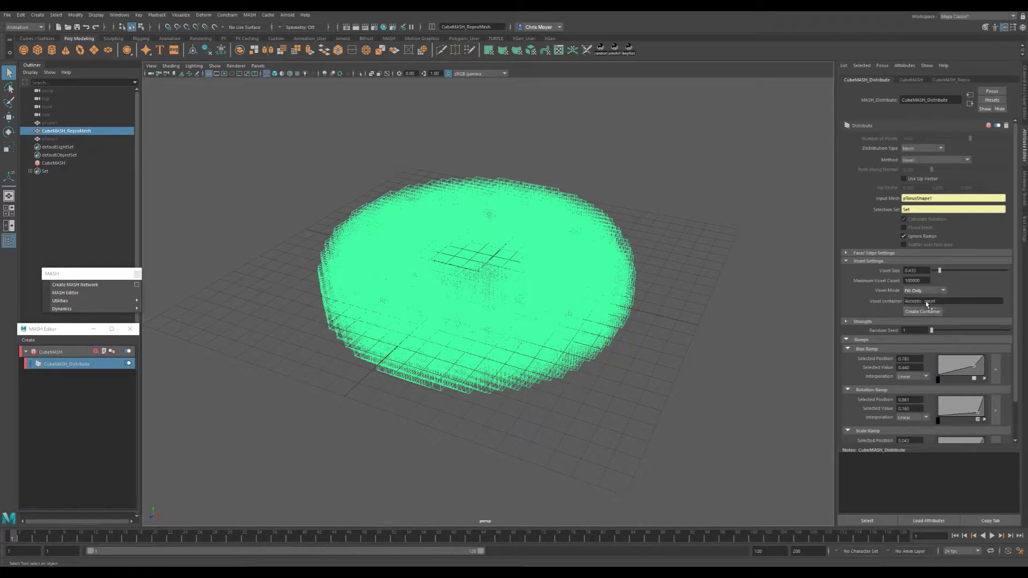
- Set the Voxel Mode to Shell Only and examine the interior of the voxel torus in wireframe
left_click(926, 291)
left_click(926, 303)
left_click_drag(561, 299, 529, 314, "alt")
right_click_drag(528, 314, 538, 353, "alt")
mouse_move(538, 353)
left_mouse_down("alt")
mouse_move(577, 343)
mouse_move(530, 348)
left_mouse_up("alt")
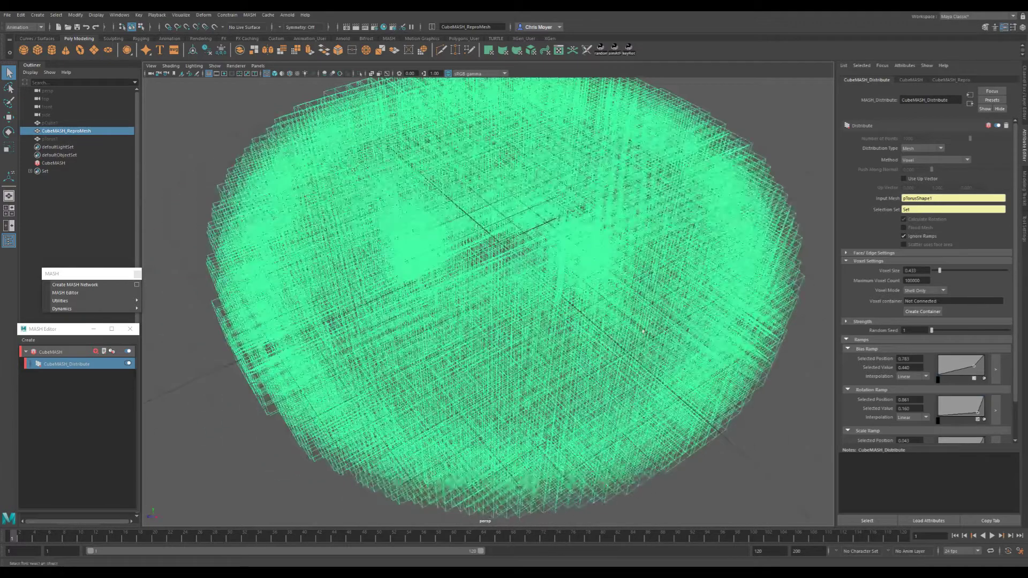
right_click_drag(530, 348, 476, 327, "alt")
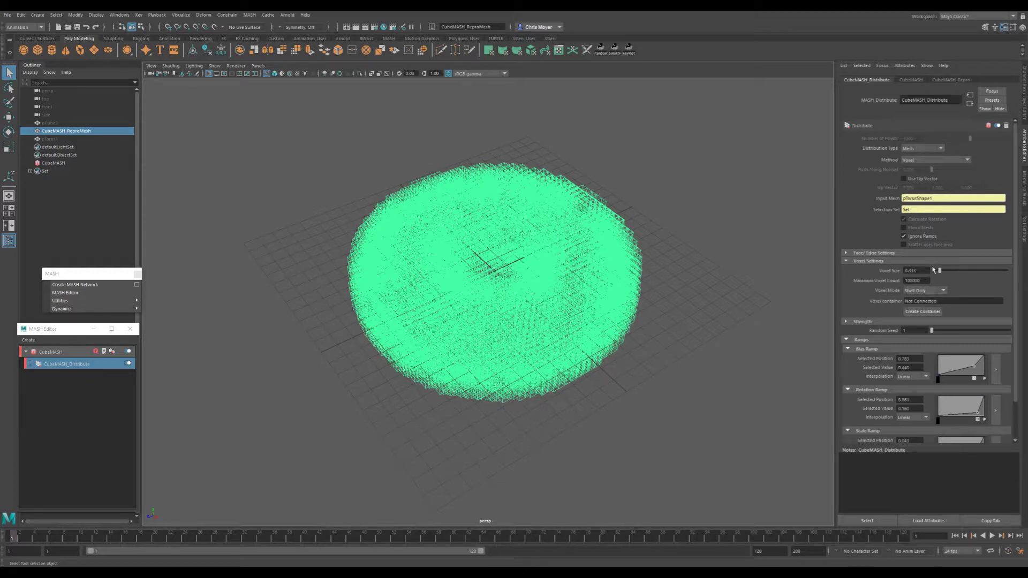
- Limit the Maximum Voxel Count to 2000
double_click(913, 280)
type("2000")
key("Return")
left_click_drag(522, 314, 625, 334, "alt")
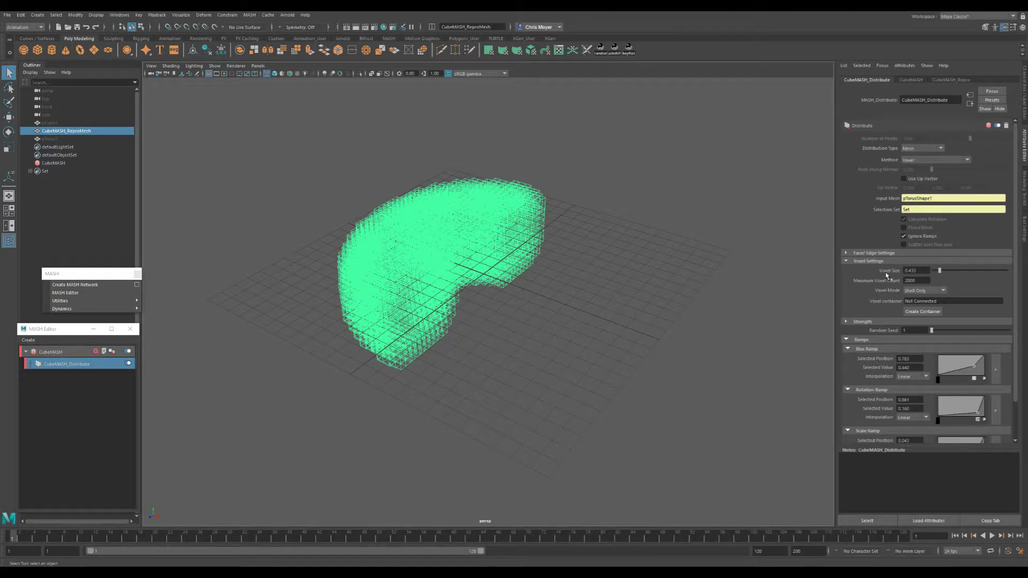
- Set the Distribute node's Method to UV Space and view the deselected cubes in shaded display
left_click(932, 159)
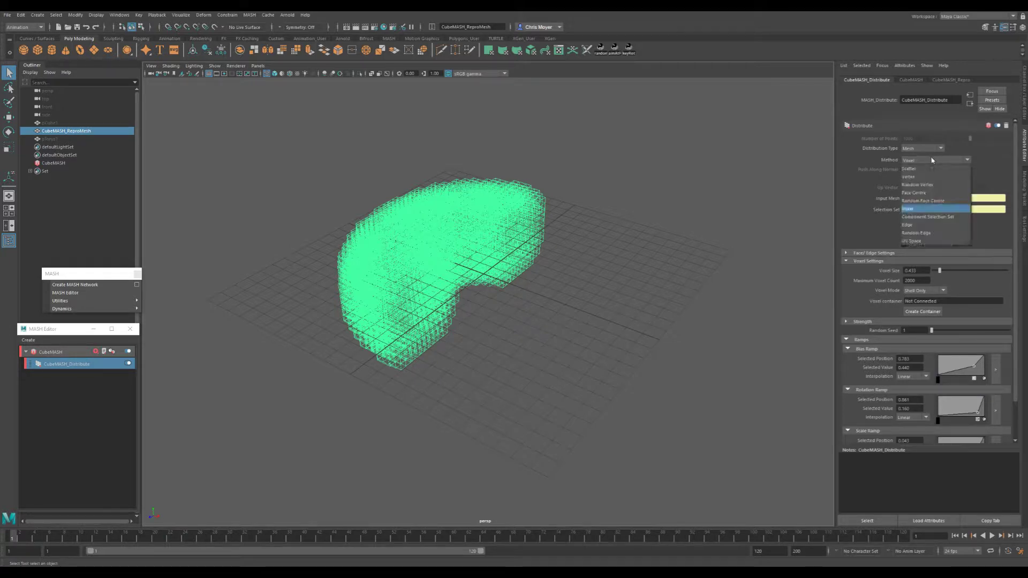
left_click(940, 241)
left_click_drag(542, 274, 562, 272, "alt")
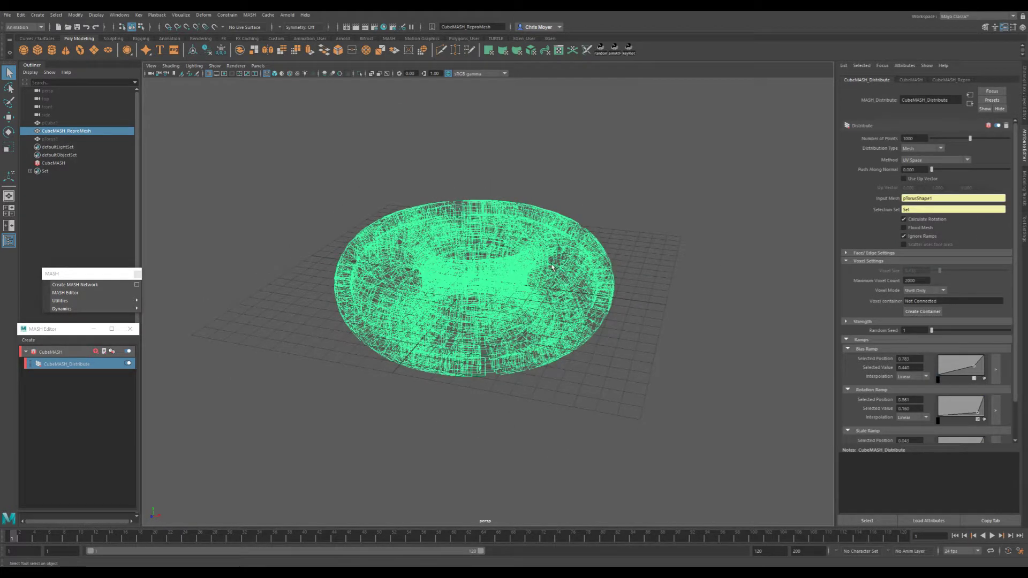
key("5")
left_click_drag(662, 262, 580, 267, "alt")
scroll(593, 303, "up", 3)
left_click(737, 236)
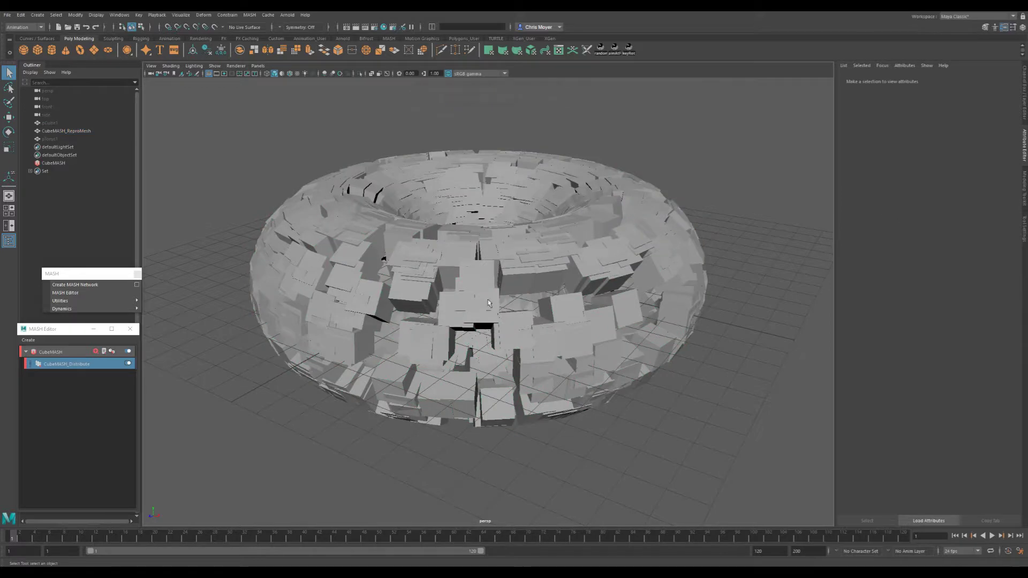
left_click_drag(490, 302, 463, 298, "alt")
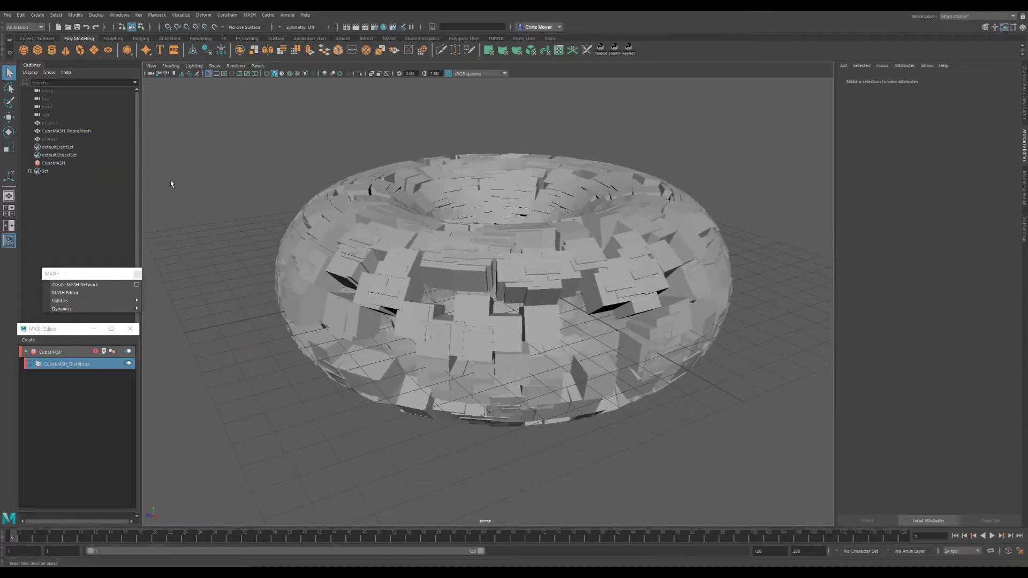
- Switch to the Modeling menu set and view the selected torus's UV layout in the UV Editor
left_click(49, 139)
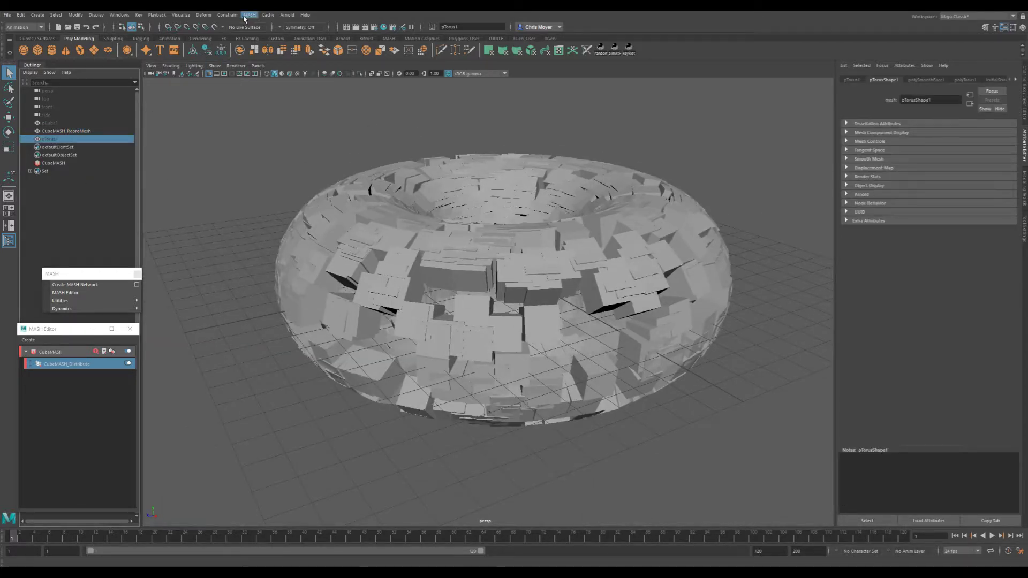
left_click(39, 26)
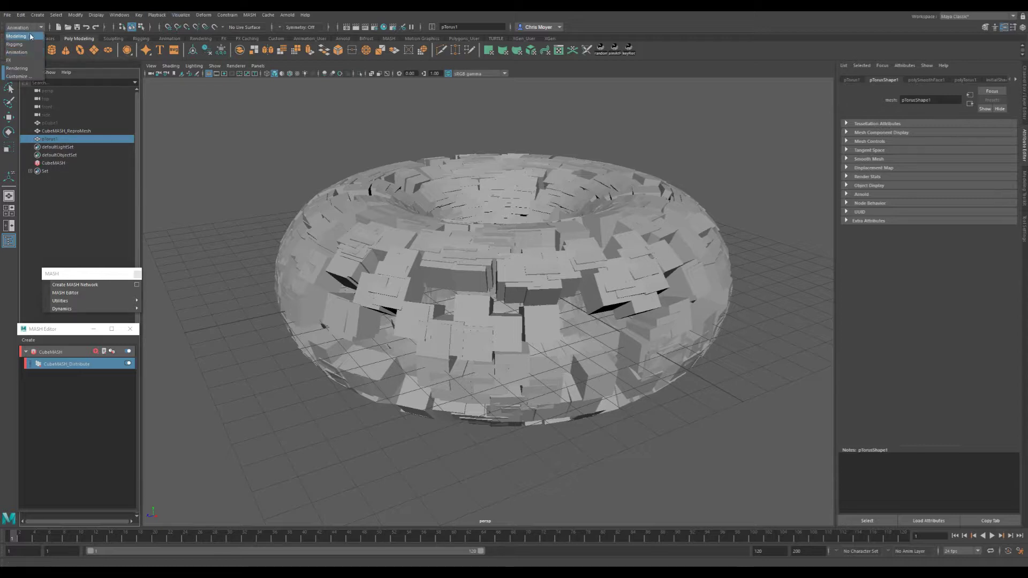
left_click(24, 35)
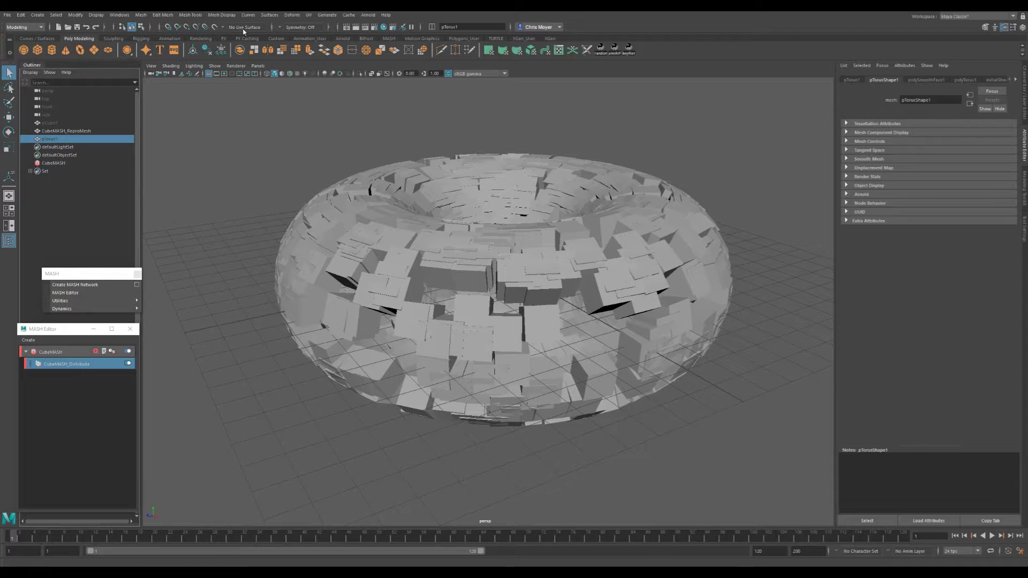
left_click(292, 14)
left_click(308, 15)
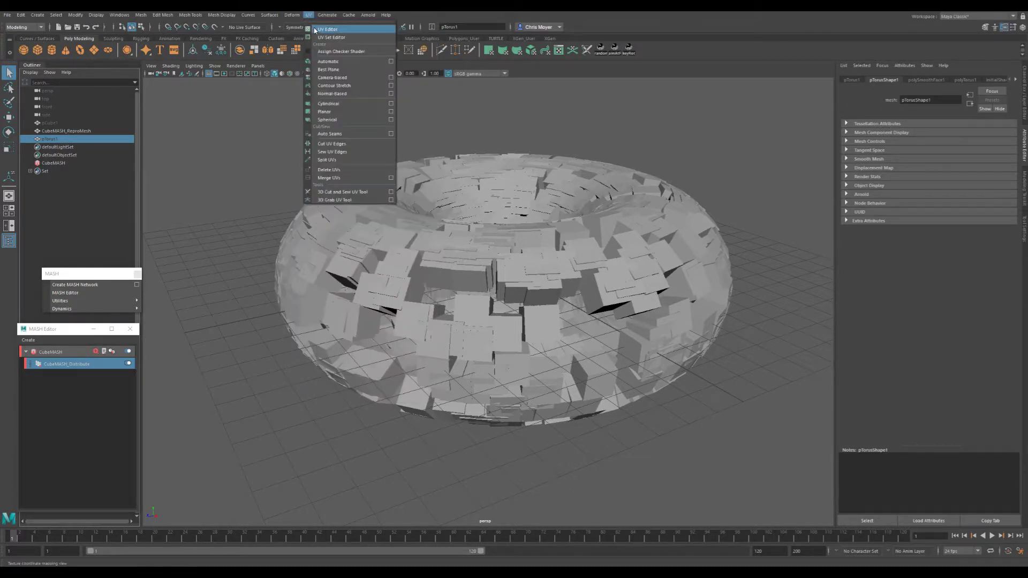
left_click(321, 28)
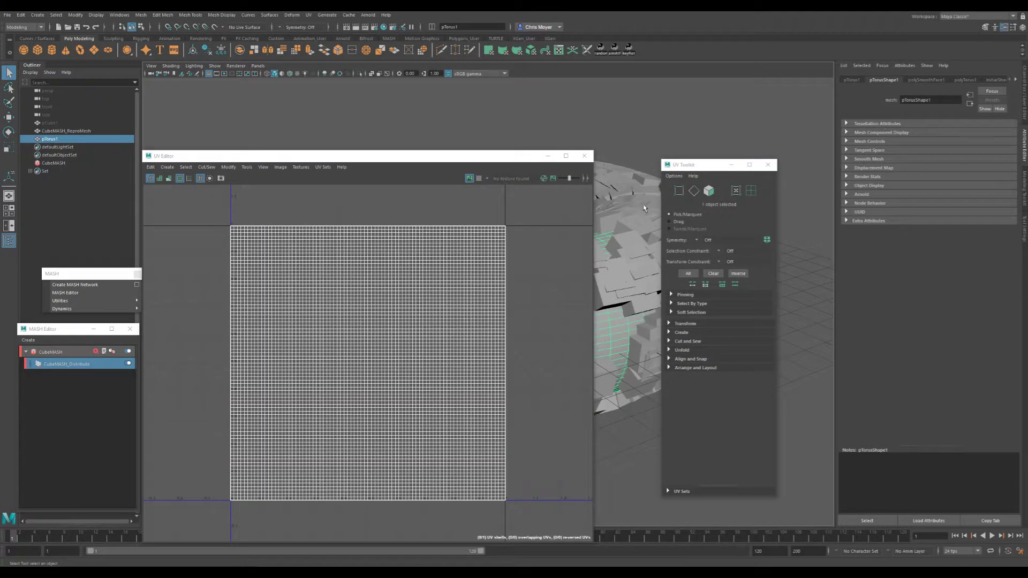
middle_click_drag(438, 308, 444, 296, "alt")
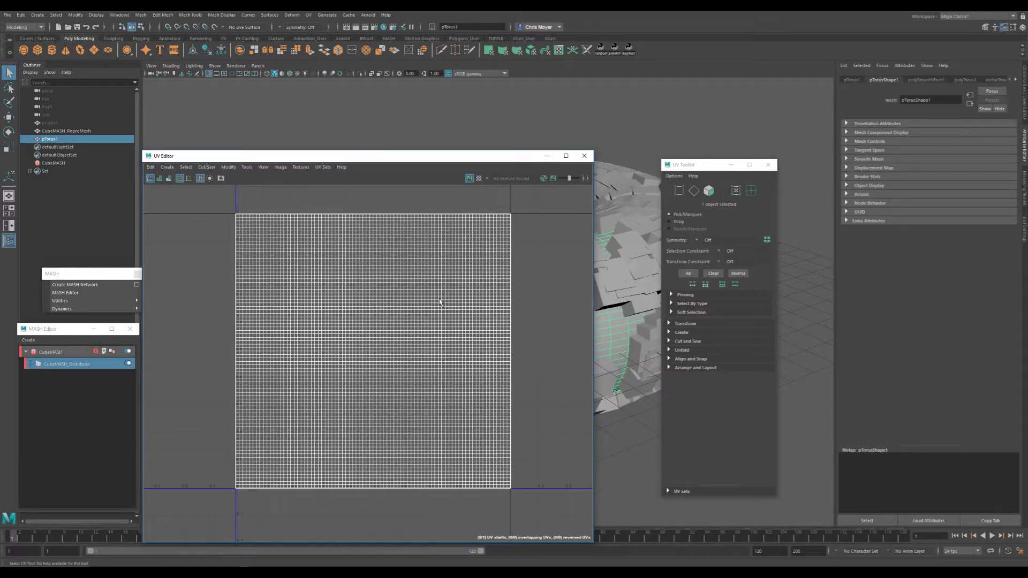
scroll(439, 303, "down", 2)
scroll(375, 308, "down", 1)
- Select all of the torus's UVs, try enlarging and moving them, and undo those changes
key("r")
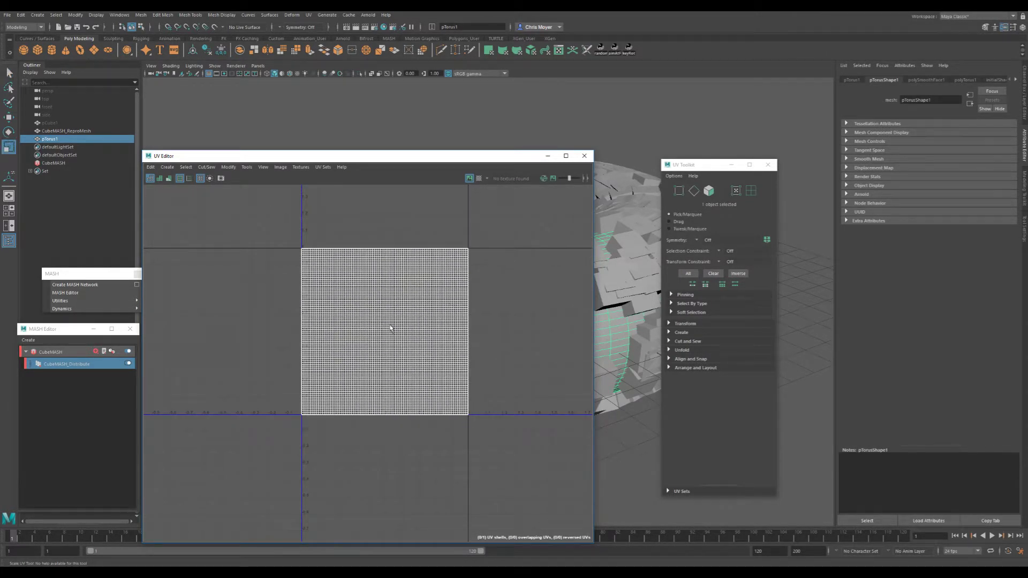
key("F9")
key("F12")
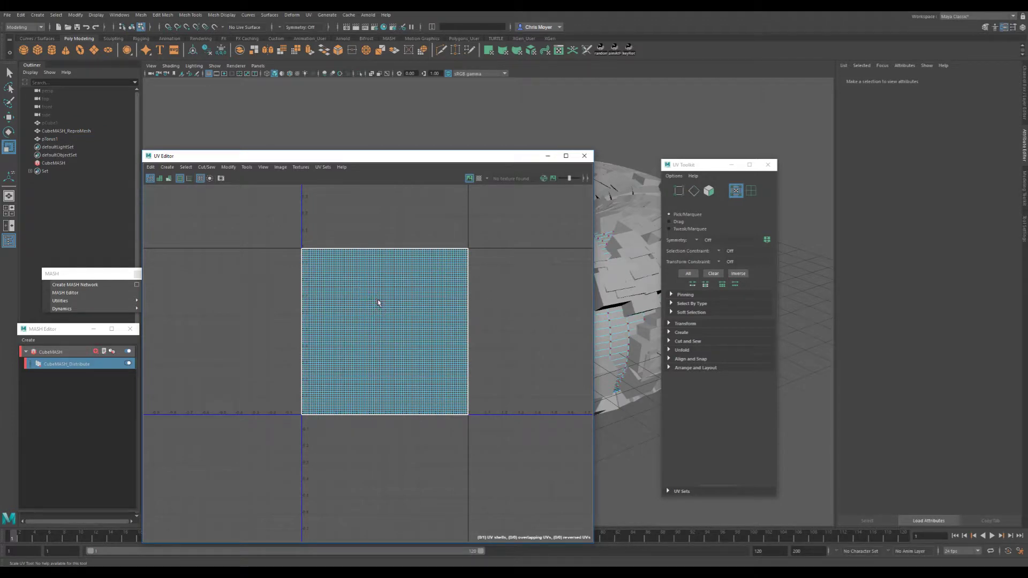
left_click_drag(245, 223, 508, 434)
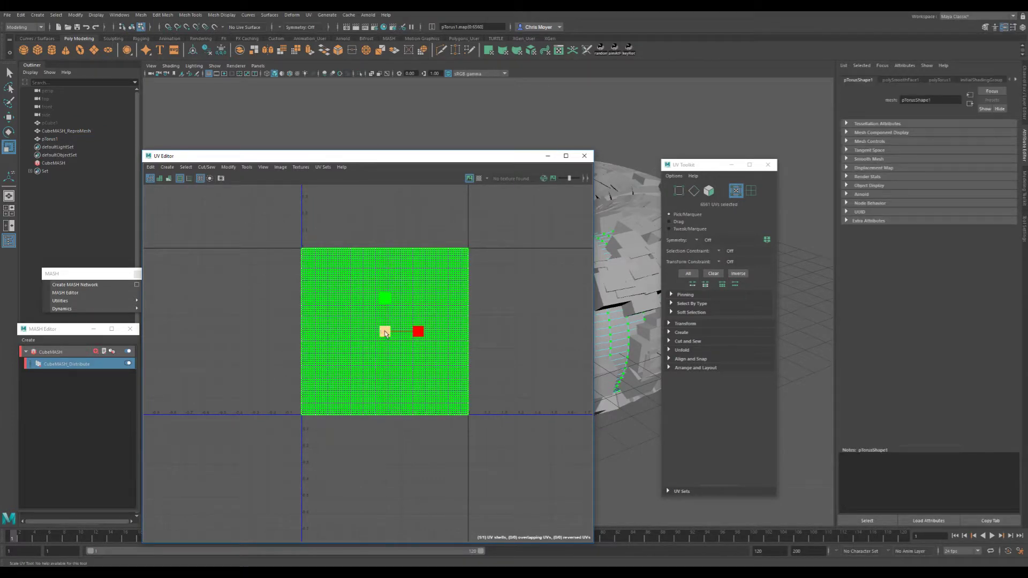
scroll(385, 332, "up", 4)
left_click_drag(420, 333, 424, 333)
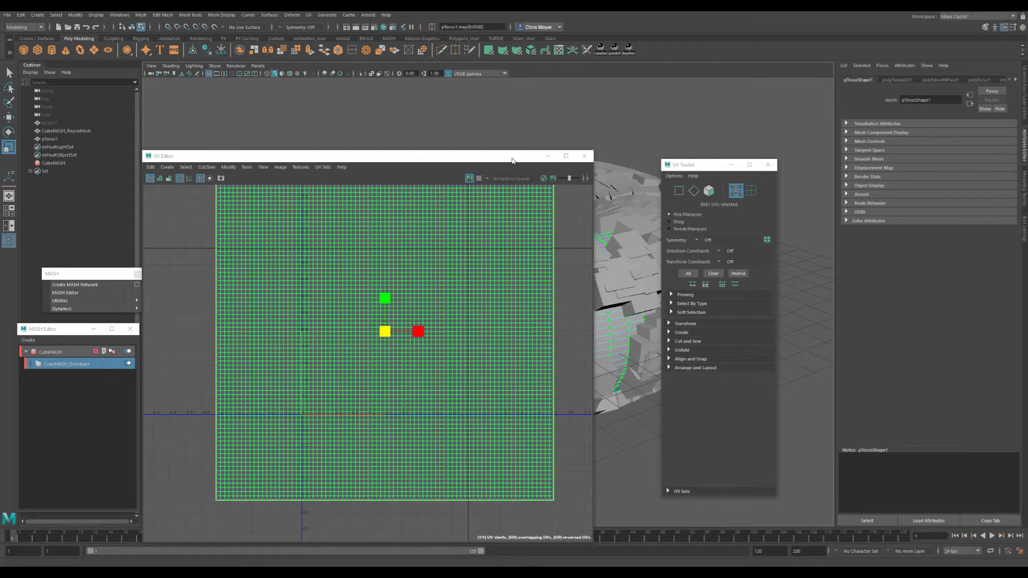
left_click_drag(369, 156, 200, 162)
key("w")
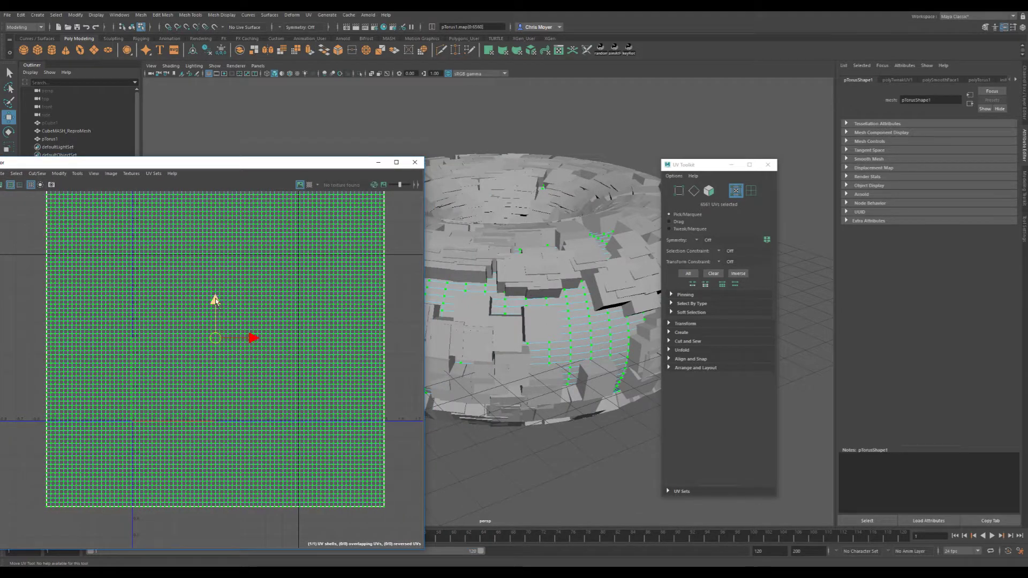
middle_click_drag(239, 332, 239, 286)
key("ctrl+z")
key("ctrl+z")
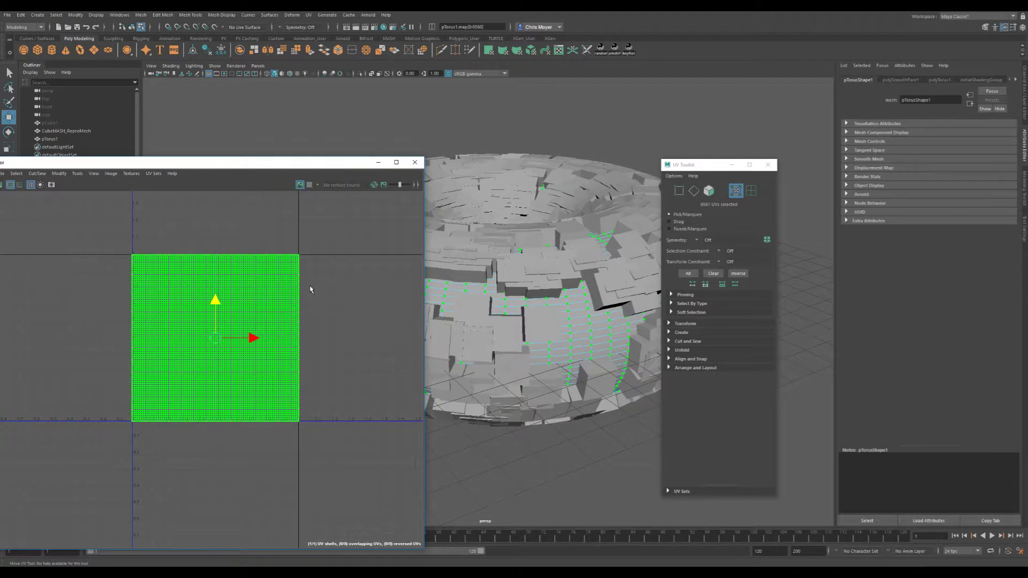
- Close the UV Editor and UV Toolkit, return to object selection and deselect the torus
left_click(414, 161)
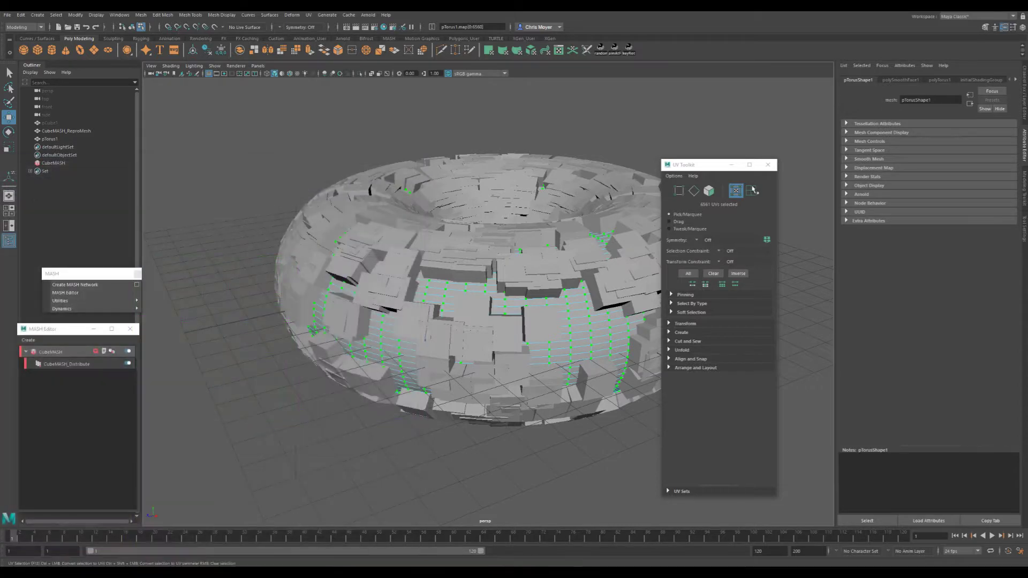
left_click(766, 165)
left_click(567, 329)
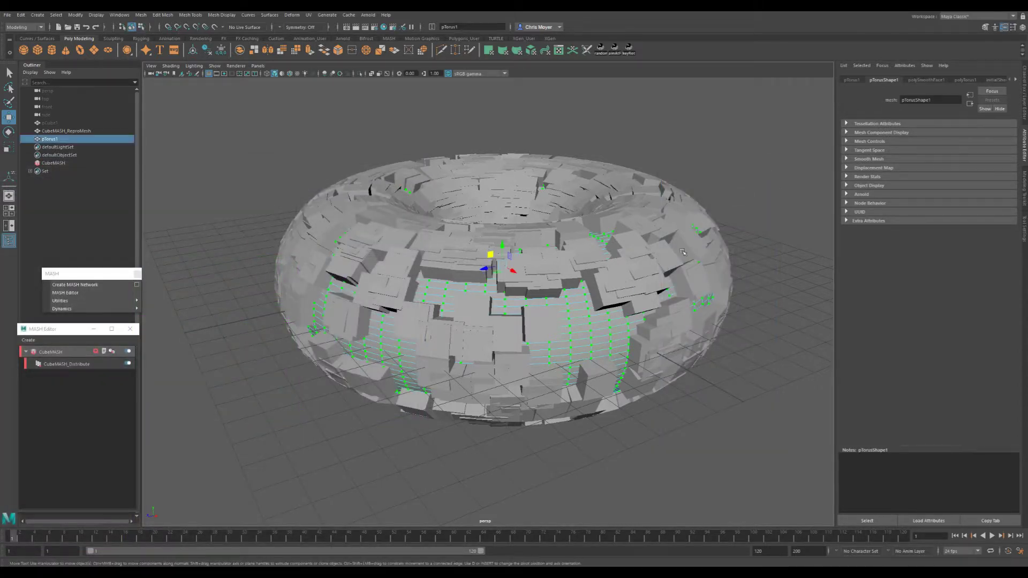
left_click(812, 137)
left_click_drag(813, 137, 557, 283, "alt")
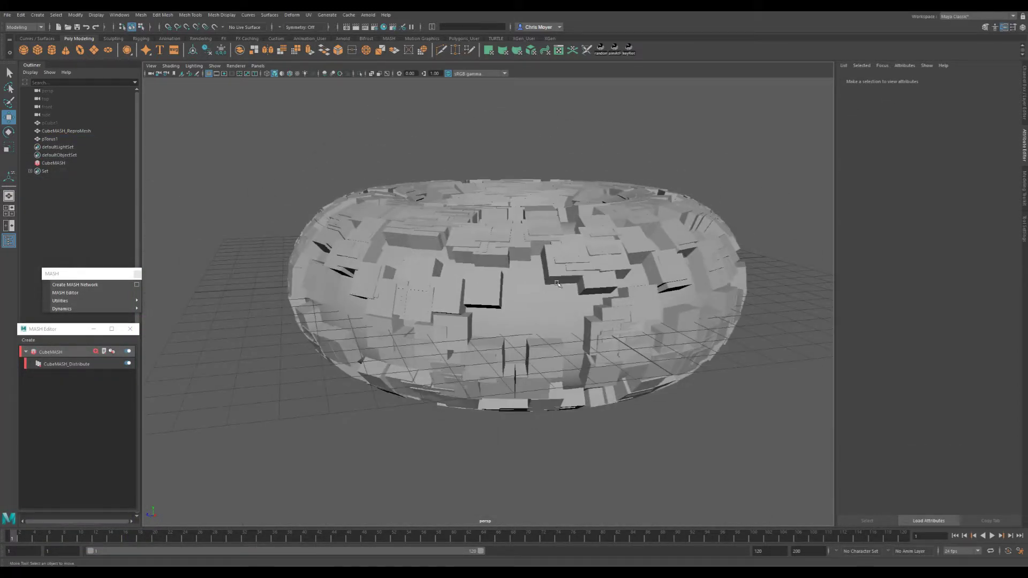
- Set the CubeMASH Distribute node's Distribution Type to Grid
left_click(116, 364)
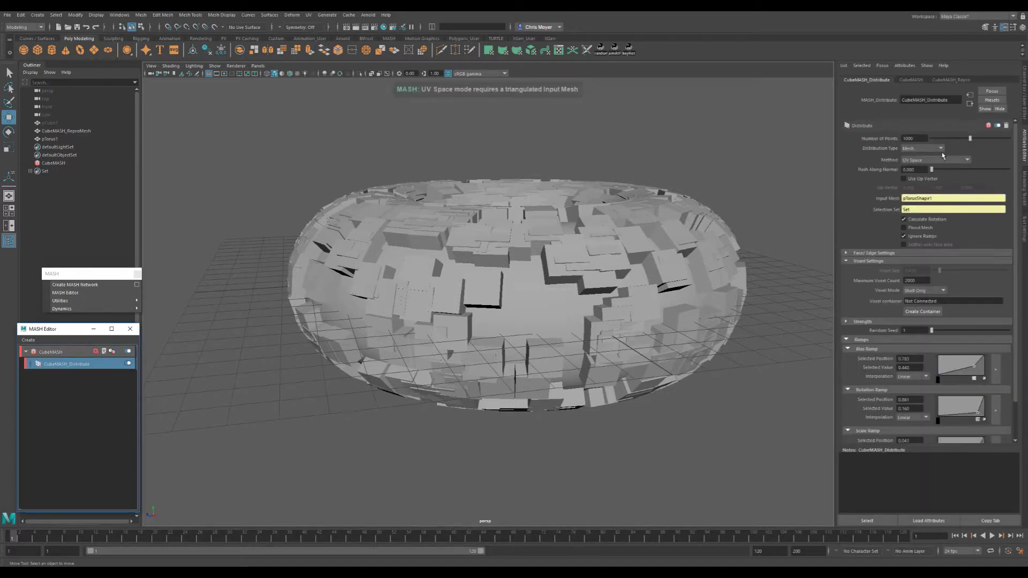
left_click(942, 160)
left_click(943, 162)
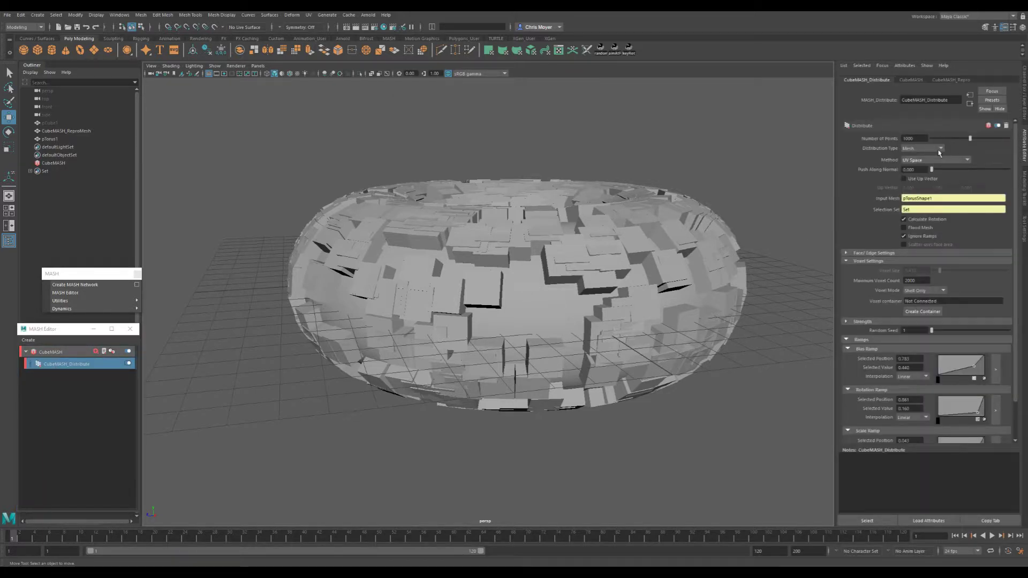
left_click(941, 150)
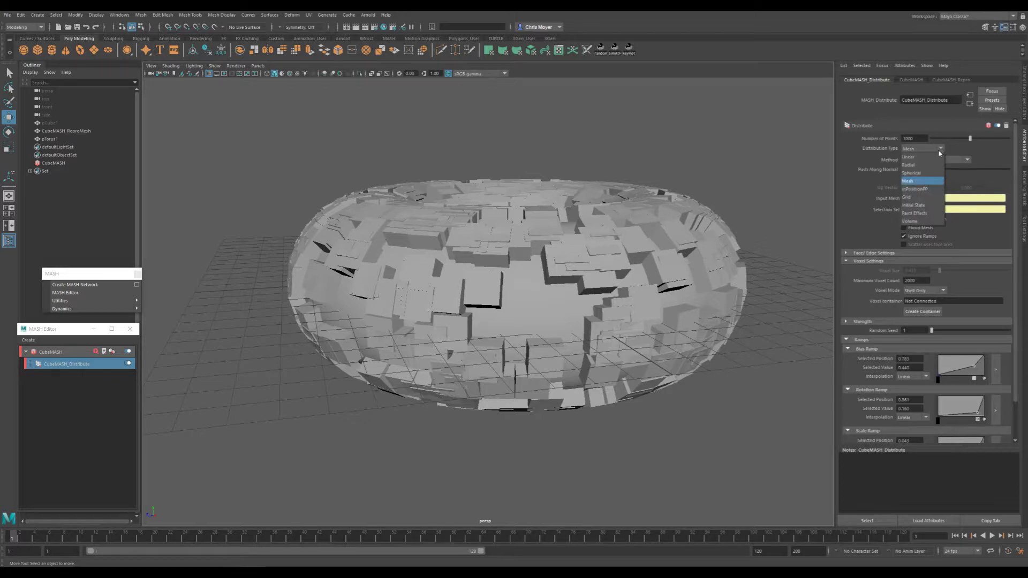
left_click(920, 194)
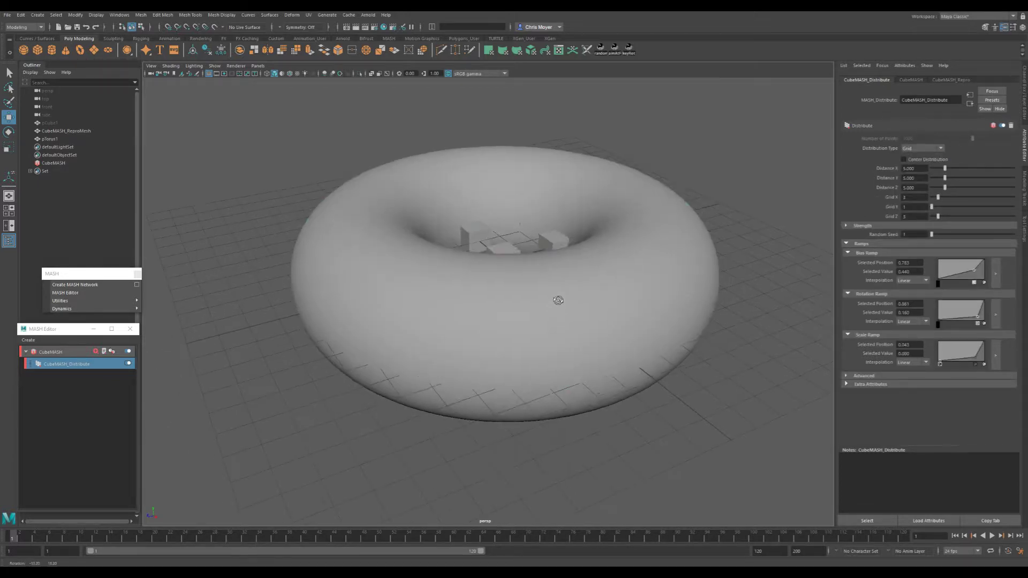
- Delete the torus mesh that surrounds the cube grid
left_click(559, 300)
key("Delete")
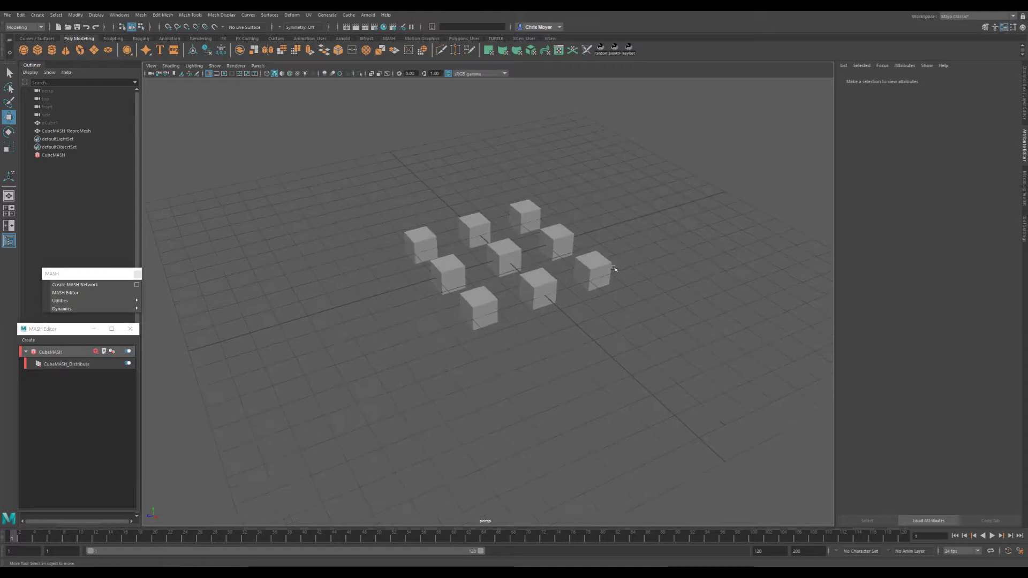
scroll(562, 267, "down", 5)
- Collapse the Distribute node's Ramps section and set both Grid X and Grid Z to 6
left_click(66, 364)
left_click_drag(599, 291, 601, 297, "alt")
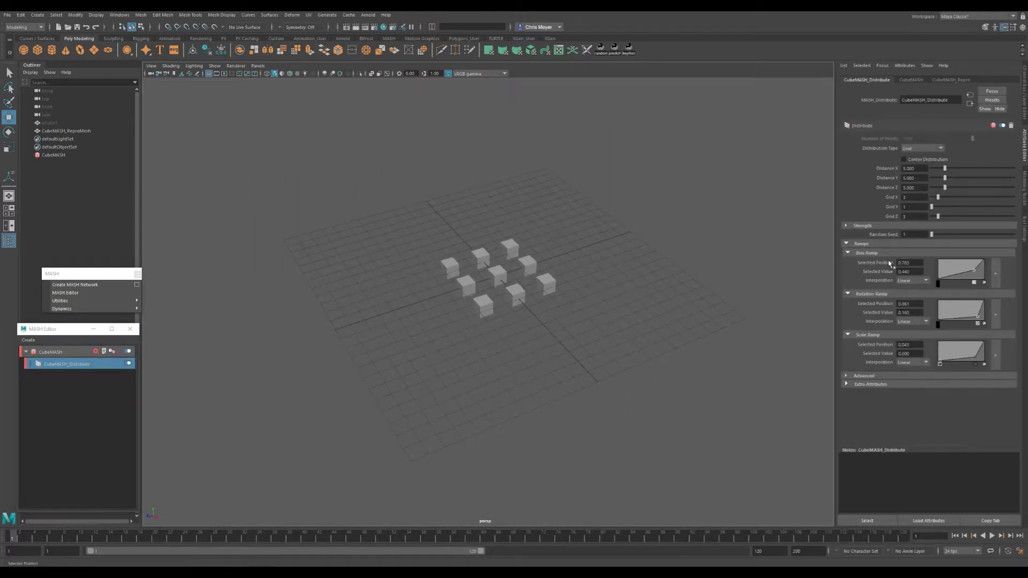
left_click(862, 245)
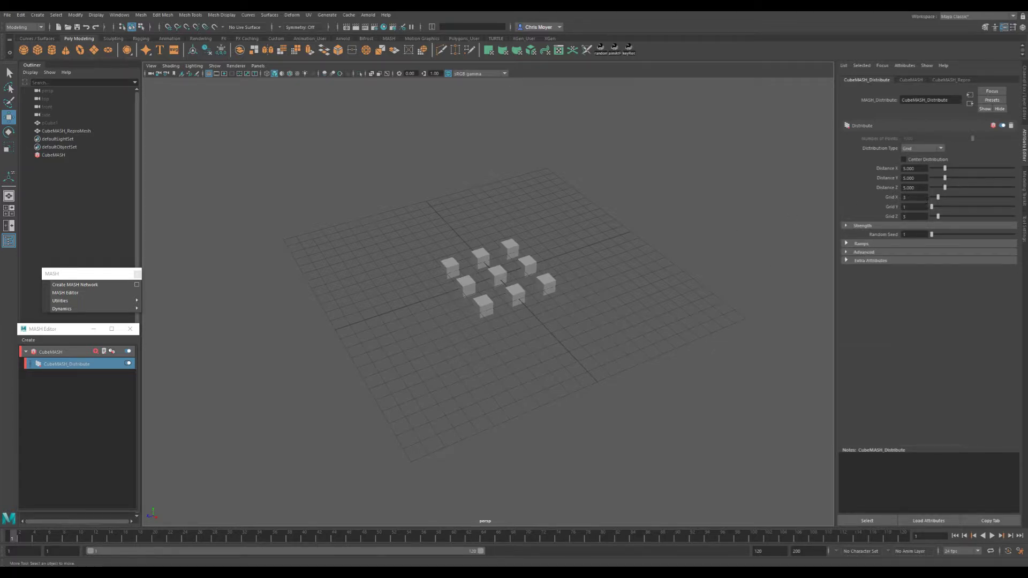
left_click(923, 197)
type("6")
key("Tab")
key("Tab")
type("6")
key("Return")
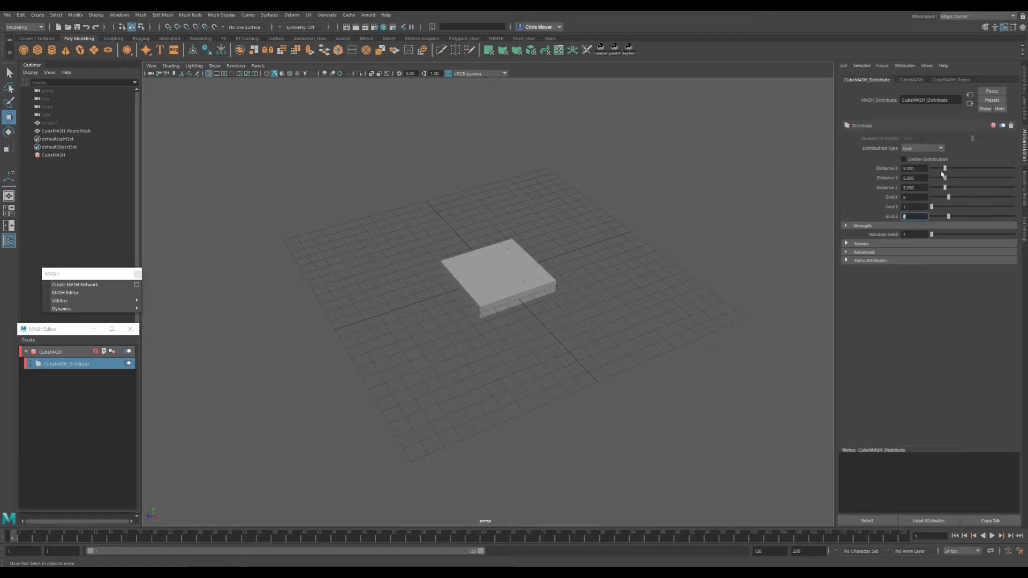
- Set the grid's Distance X and Distance Z to 10 and view the spaced cubes from above
left_click(914, 168)
type("10")
key("Tab")
key("Tab")
type("10")
key("Return")
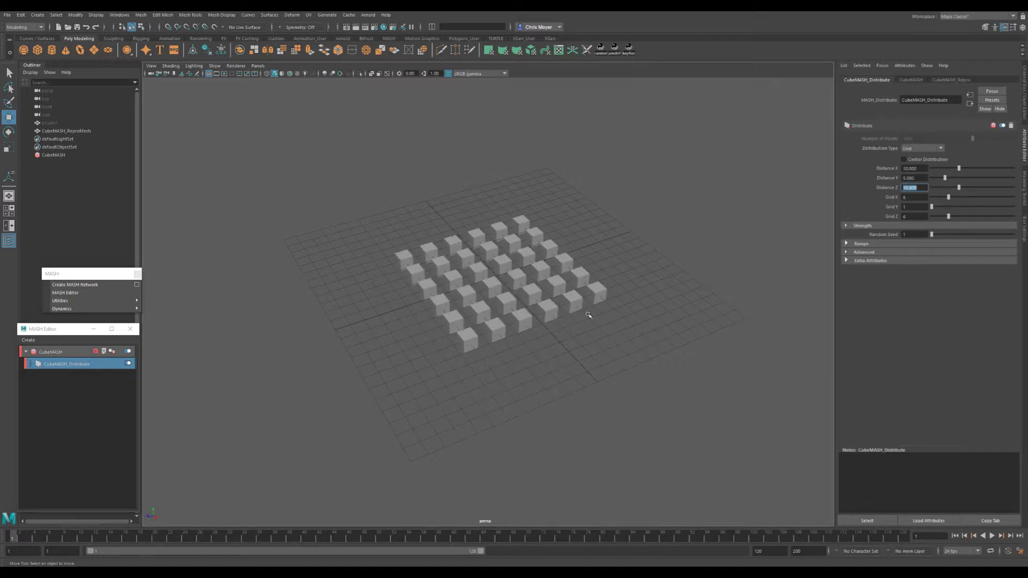
scroll(589, 314, "up", 5)
left_click_drag(626, 286, 624, 323, "alt")
scroll(664, 242, "down", 5)
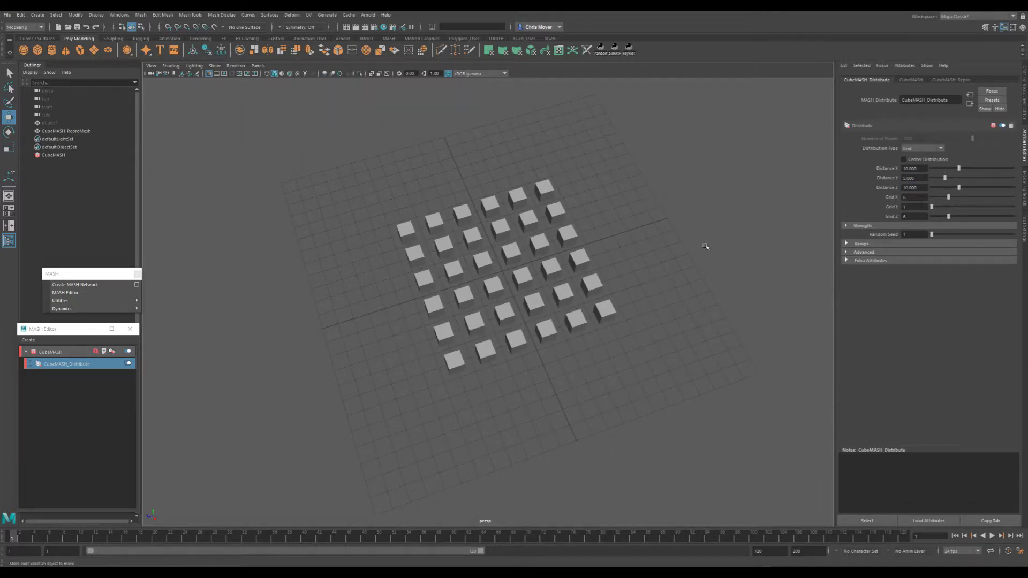
- Increase Grid Y to 4 to stack layers of cubes and view the grid from several angles
left_click_drag(551, 279, 601, 238, "alt")
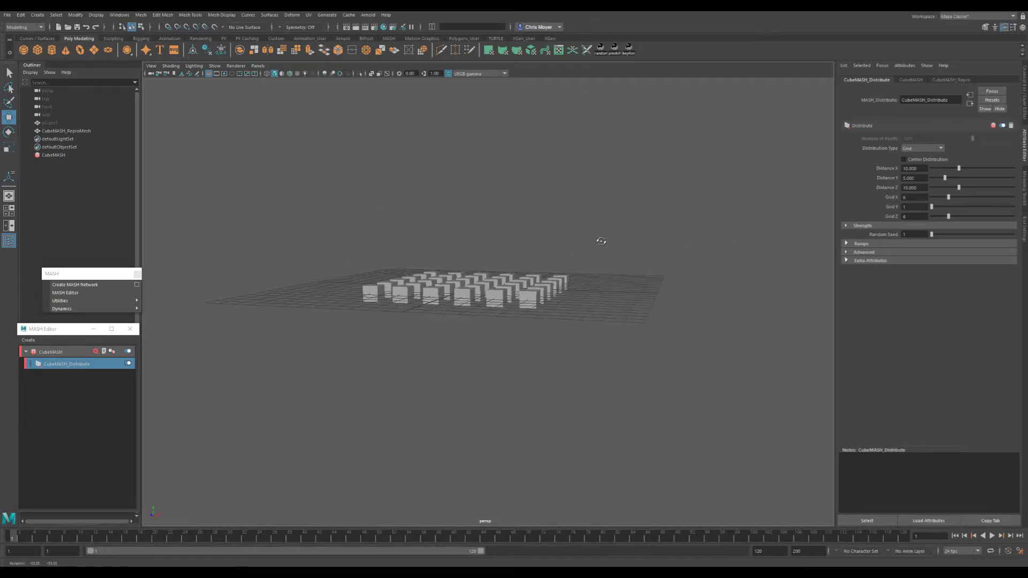
left_click_drag(931, 208, 941, 207)
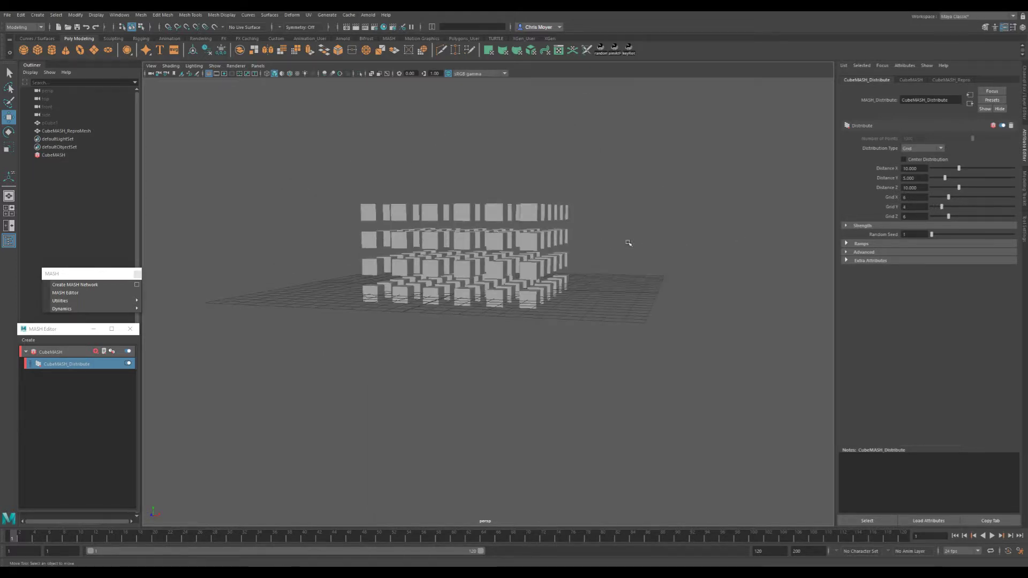
left_click_drag(626, 240, 567, 257, "alt")
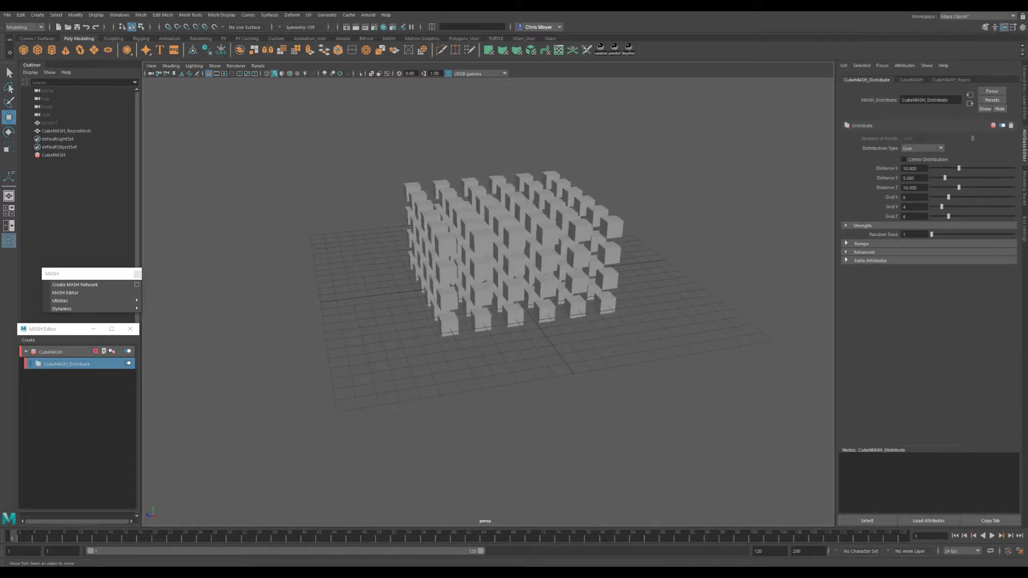
left_click_drag(394, 272, 536, 289, "alt")
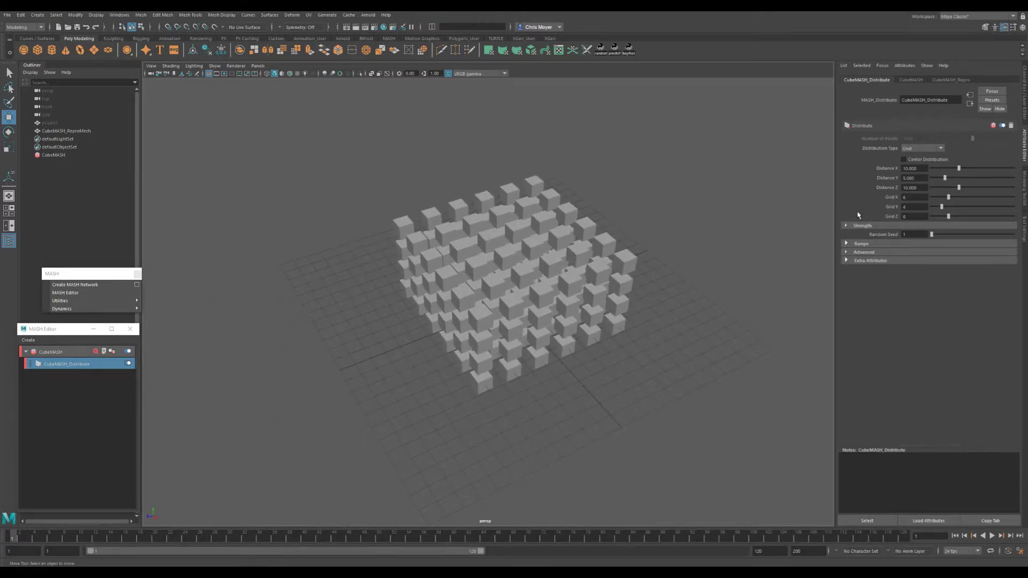
- Set the Distribution Type to Volume and increase the cube-shaped volume's Volume Size to about 8.9
left_click(861, 244)
left_click(866, 243)
left_click(930, 153)
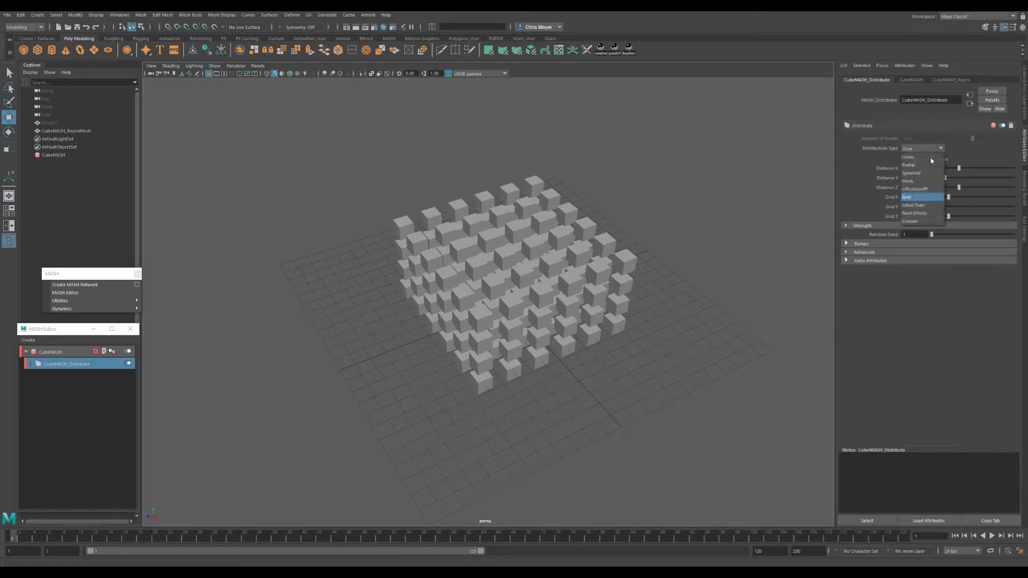
left_click(920, 210)
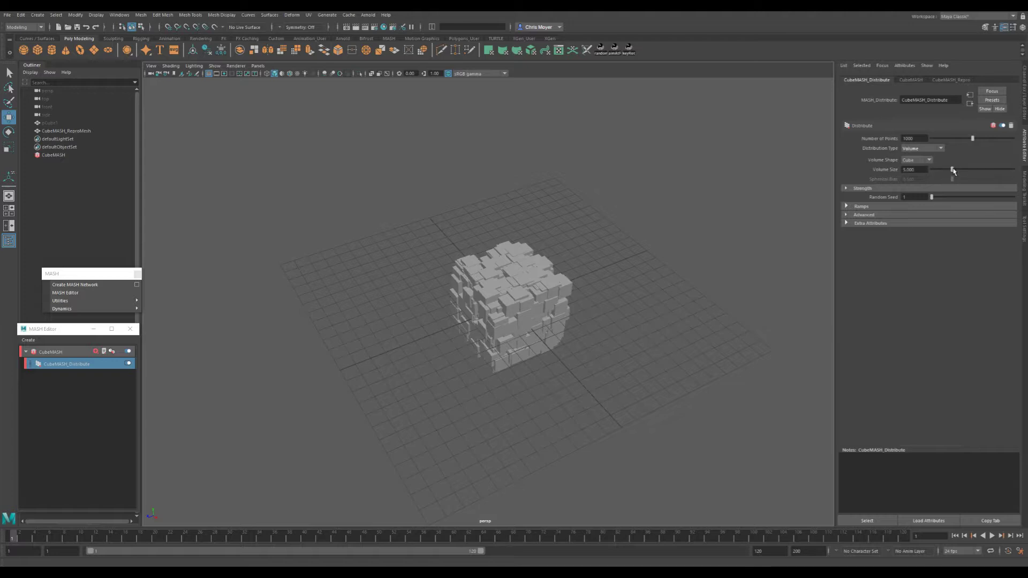
left_click_drag(952, 170, 965, 188)
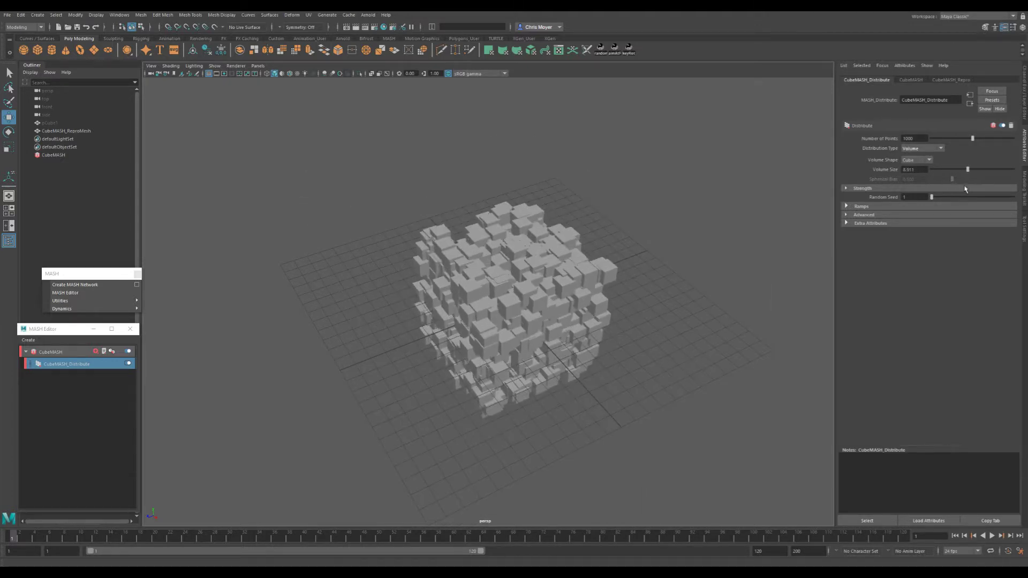
- Try the Sphere option for the Volume Shape, view it, and set the Volume Shape to Point
left_click(925, 160)
left_click(916, 176)
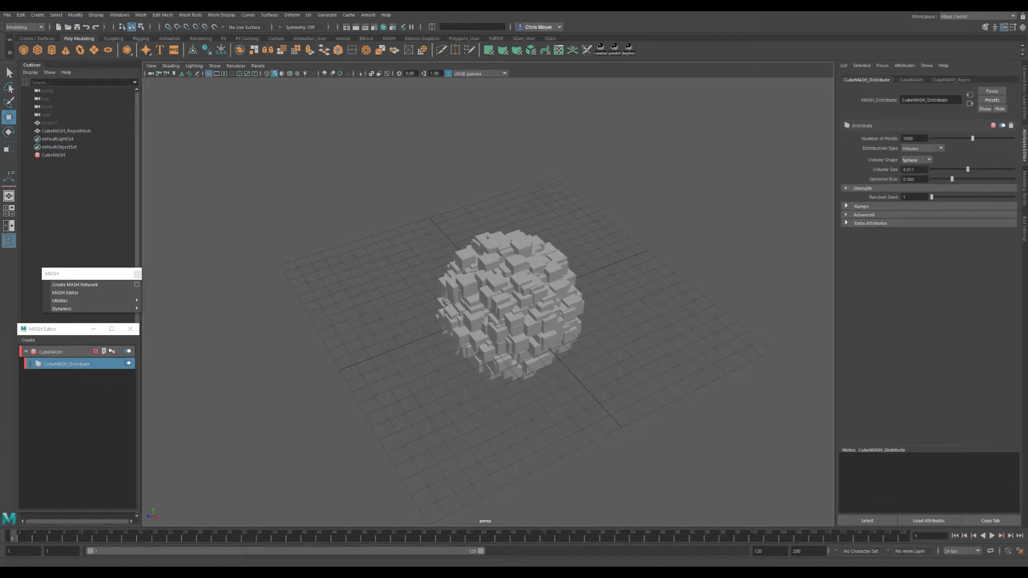
left_click_drag(641, 265, 688, 246, "alt")
left_click(925, 160)
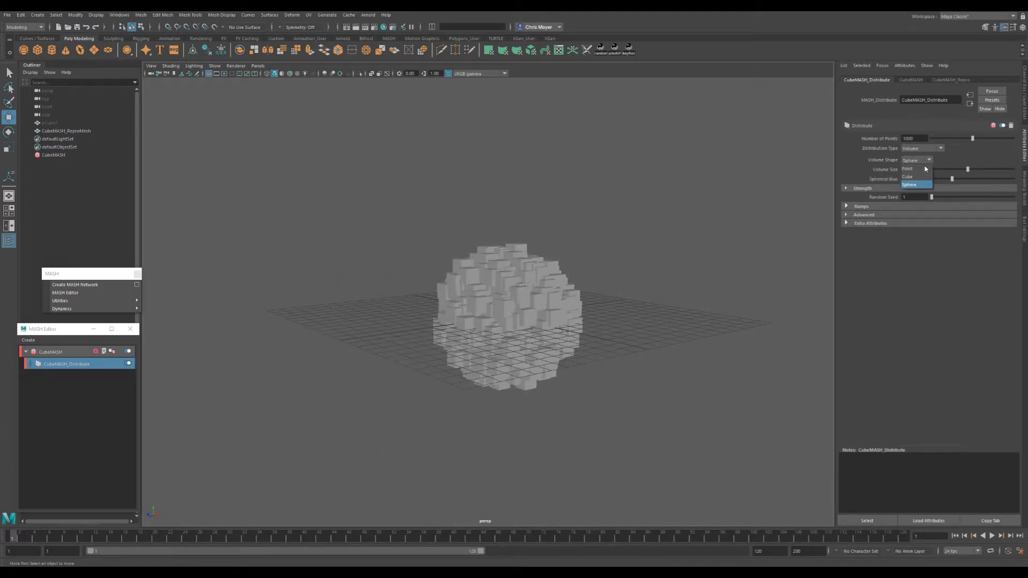
left_click(913, 186)
left_click_drag(434, 300, 573, 296, "alt")
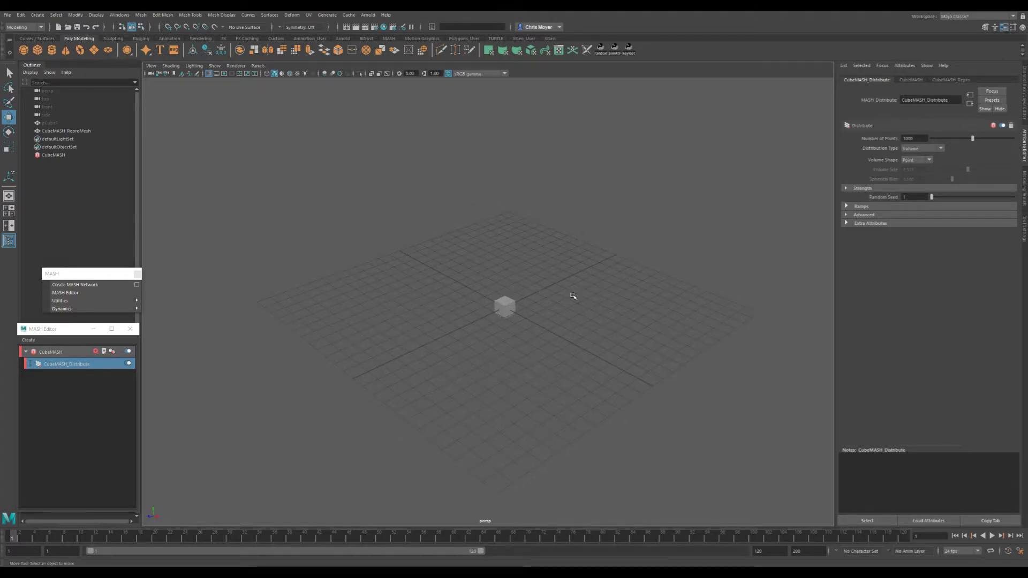
left_click(910, 80)
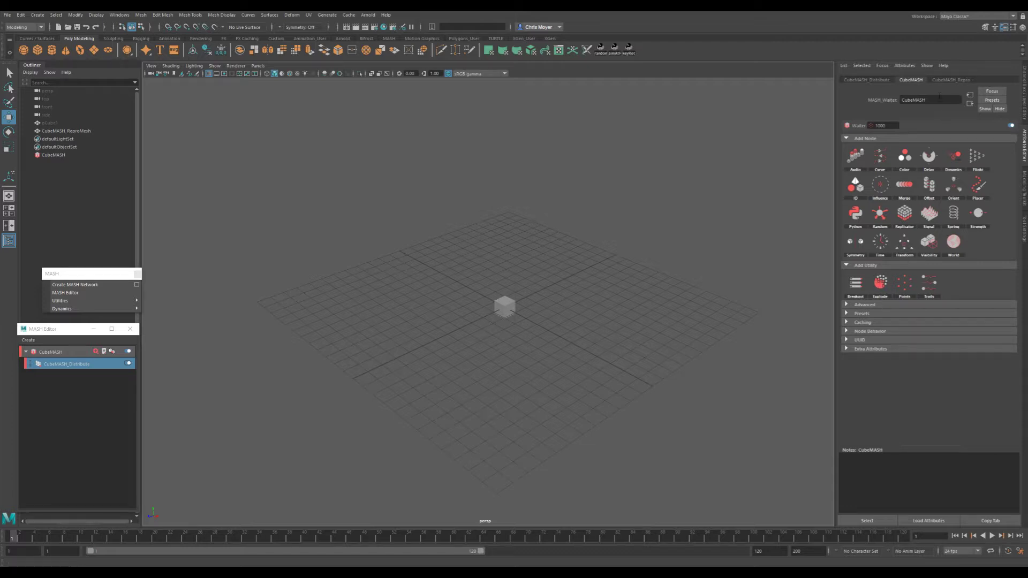
left_click(866, 80)
left_click(923, 149)
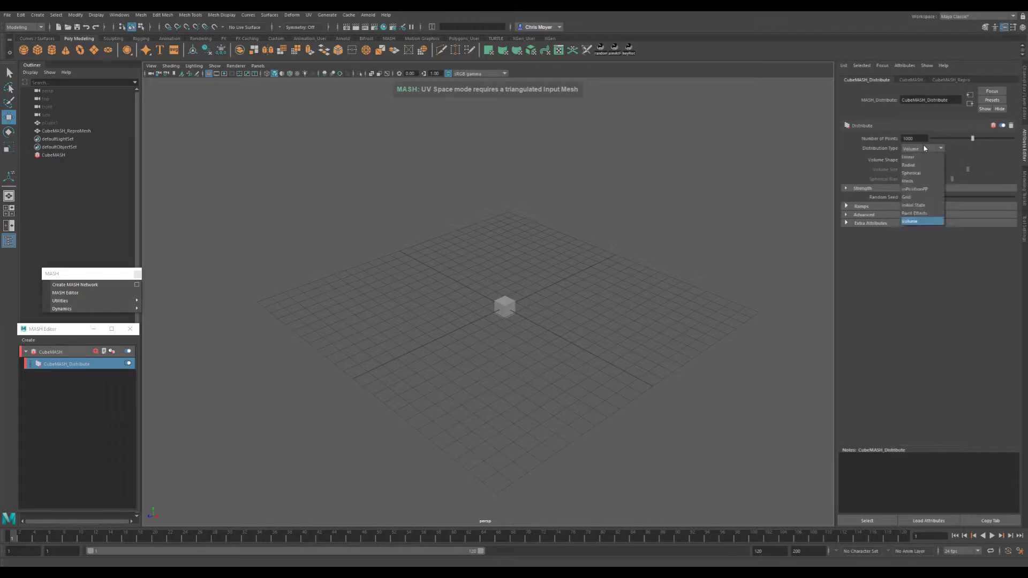
left_click(923, 143)
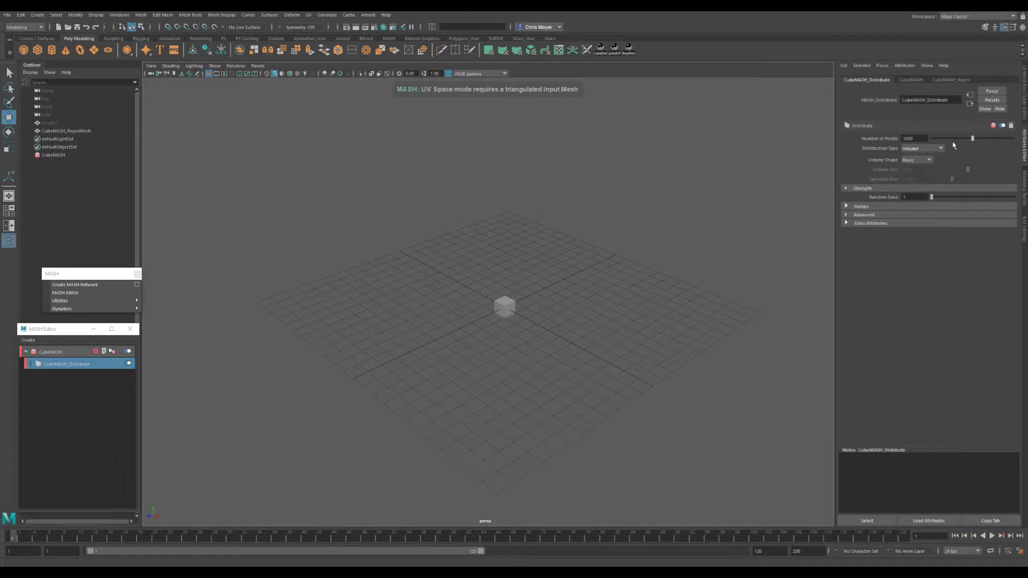
- Try the Sphere Volume Shape, set it to Cube with a Volume Size of about 19.2, and view the scattered cubes
left_click(919, 160)
left_click(930, 183)
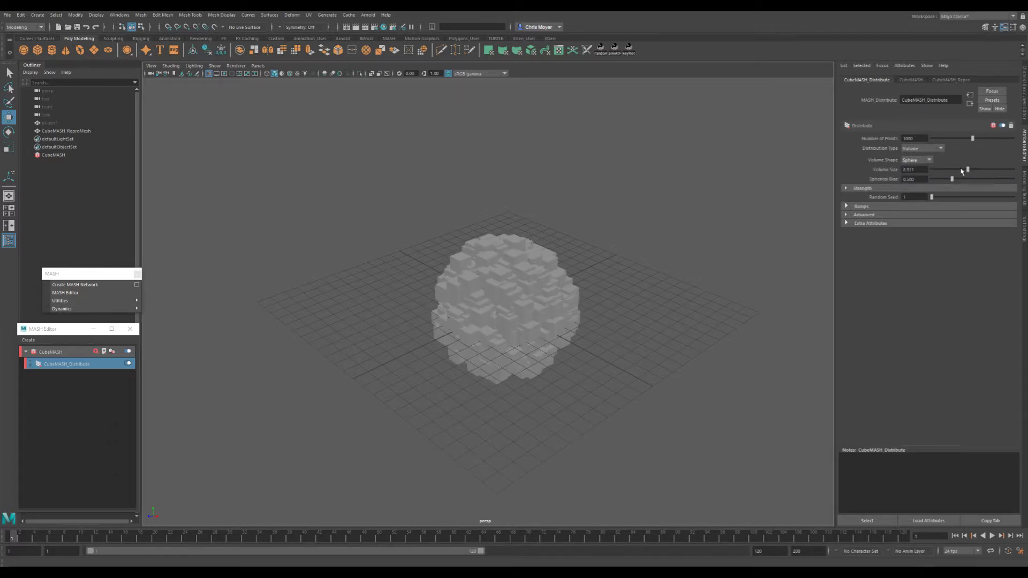
left_click(907, 177)
left_click_drag(967, 170, 1009, 169)
scroll(669, 257, "down", 5)
left_click_drag(535, 300, 505, 295, "alt")
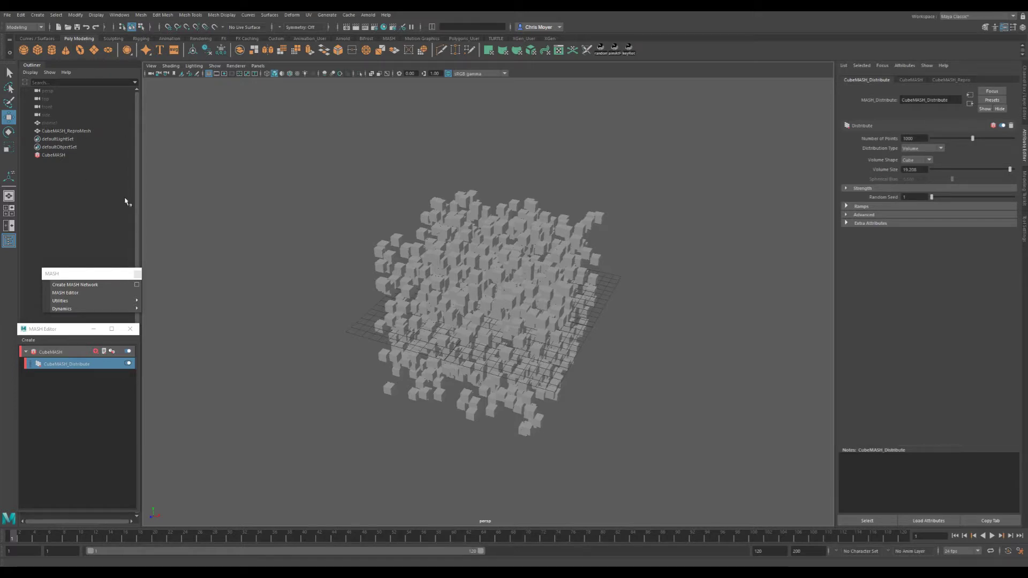
left_click_drag(464, 270, 338, 321, "alt")
scroll(461, 289, "up", 3)
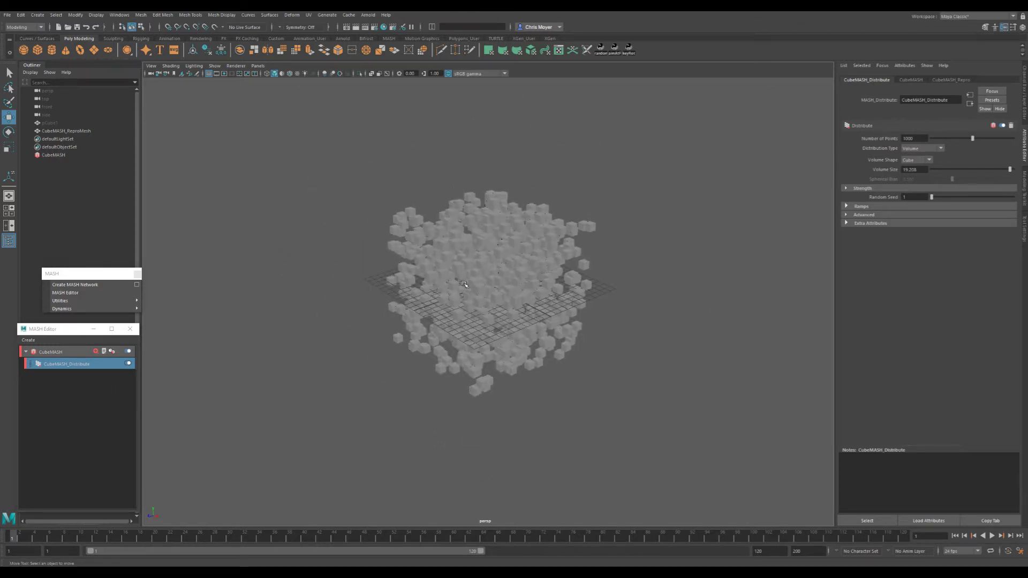
- Create a polygon cylinder and add it to the Objects list of the CubeMASH_Repro node alongside pCube1
left_click(71, 353)
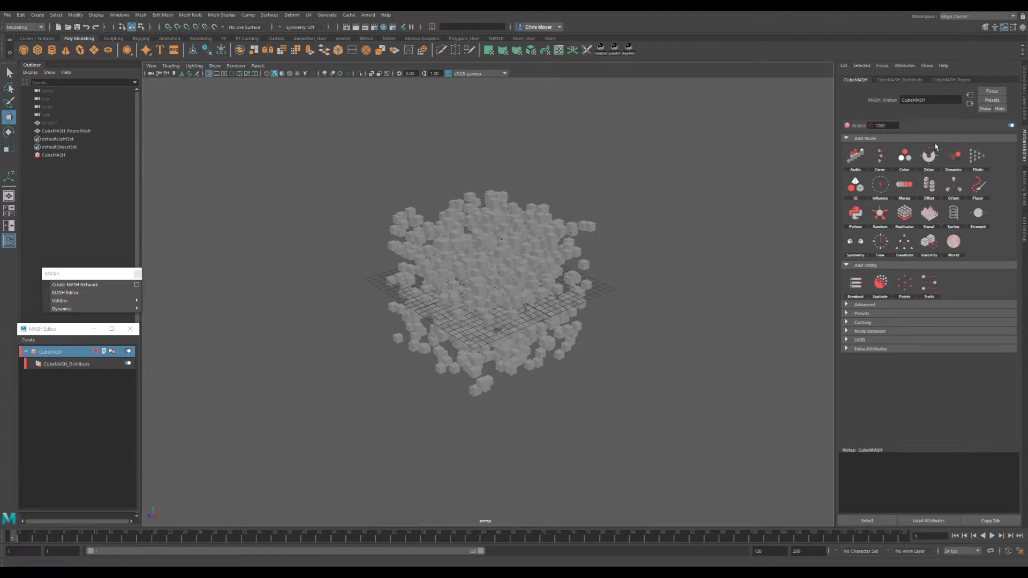
left_click(957, 80)
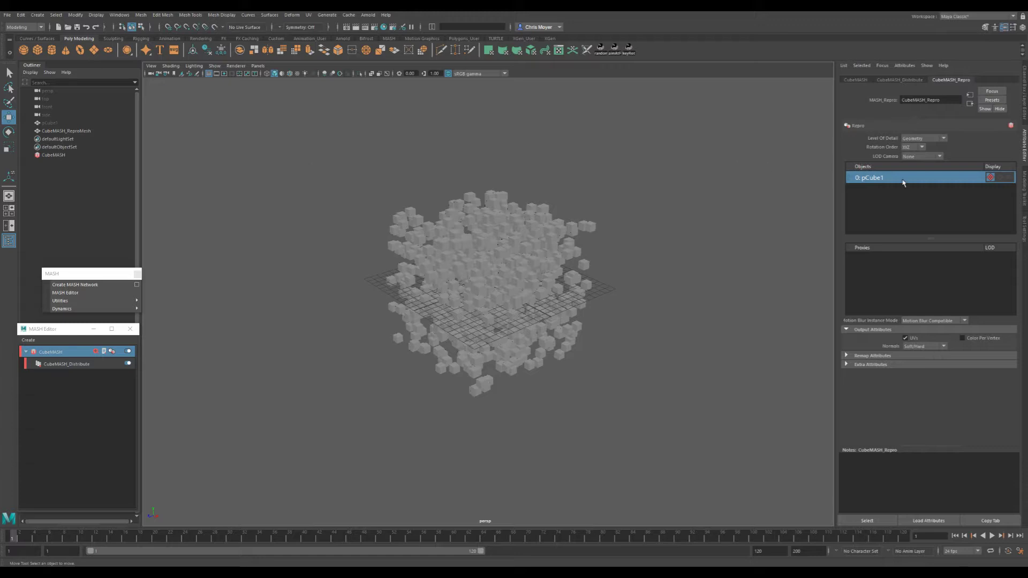
left_click(51, 49)
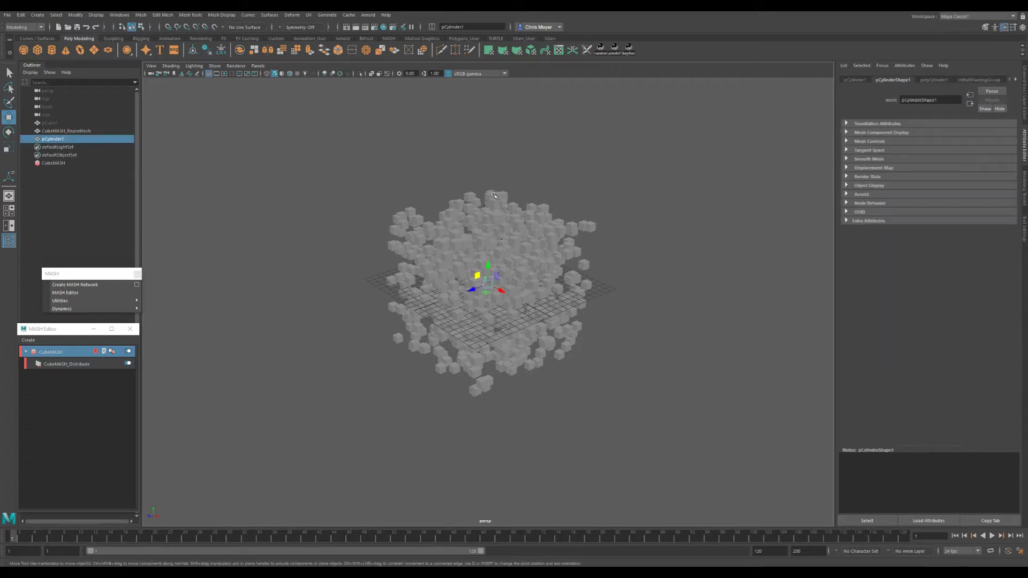
left_click(63, 365)
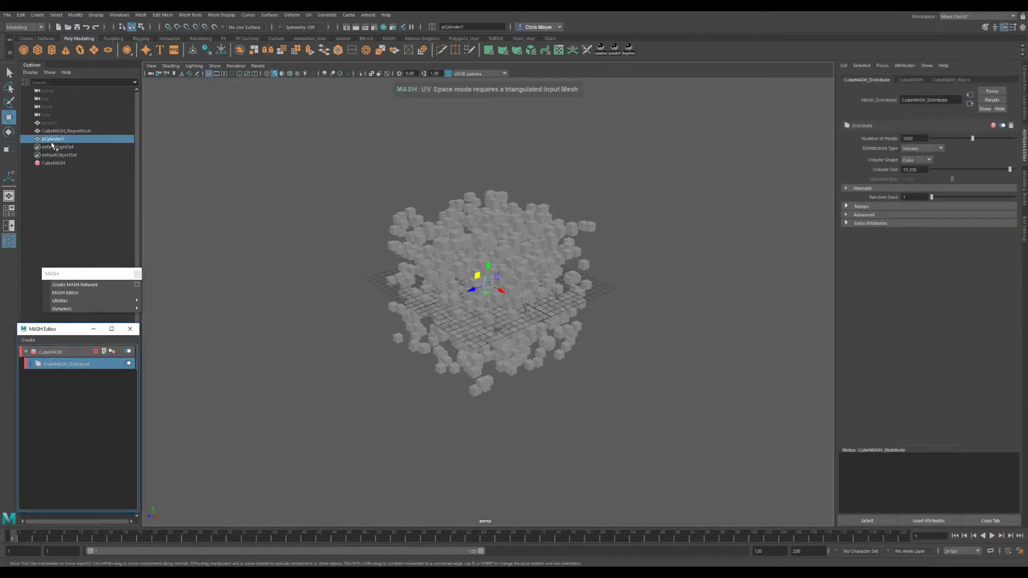
left_click(941, 80)
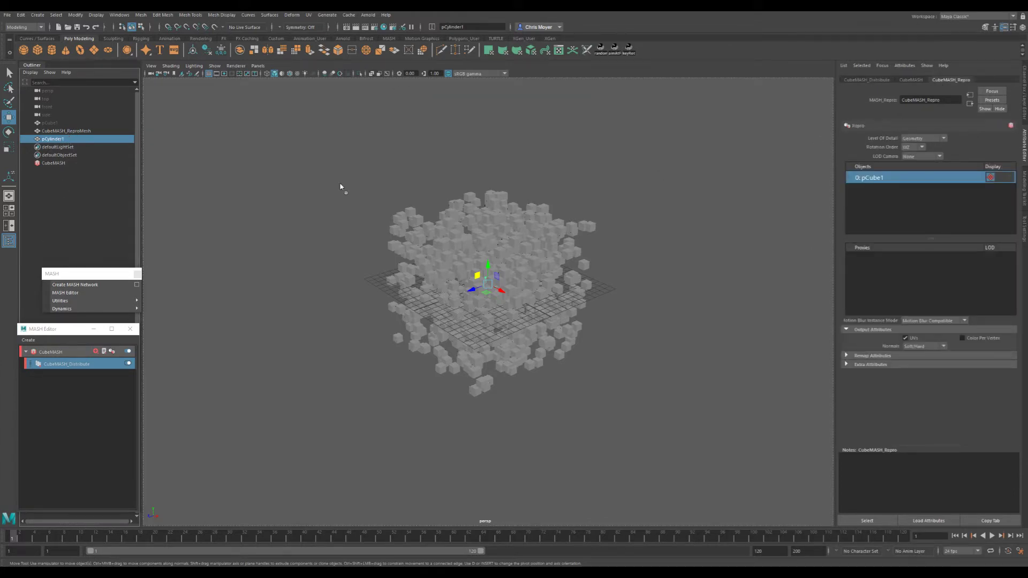
left_click(924, 191)
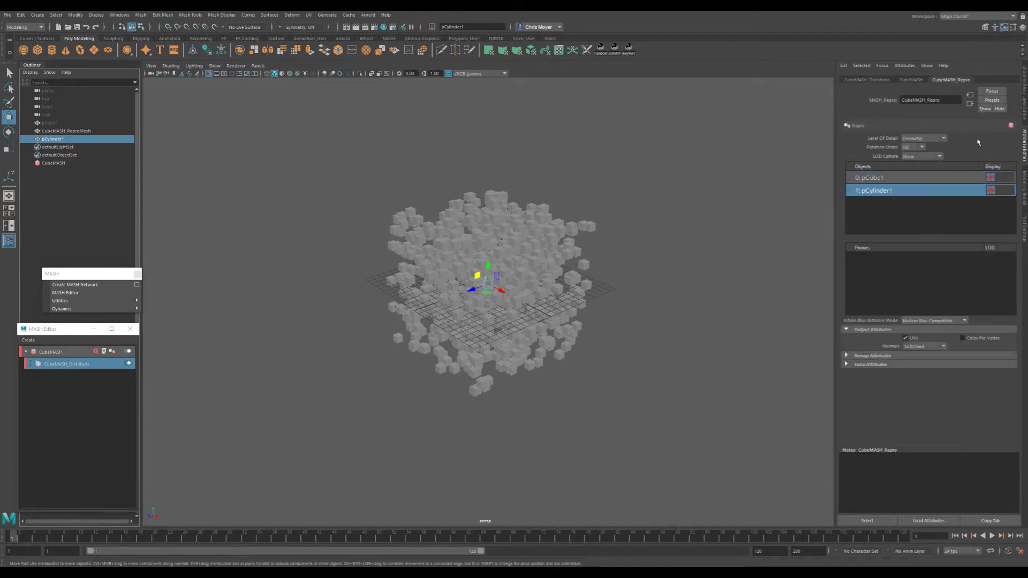
- Add an ID node to the CubeMASH network and view the mix of cubes and cylinders from several angles
left_click(911, 79)
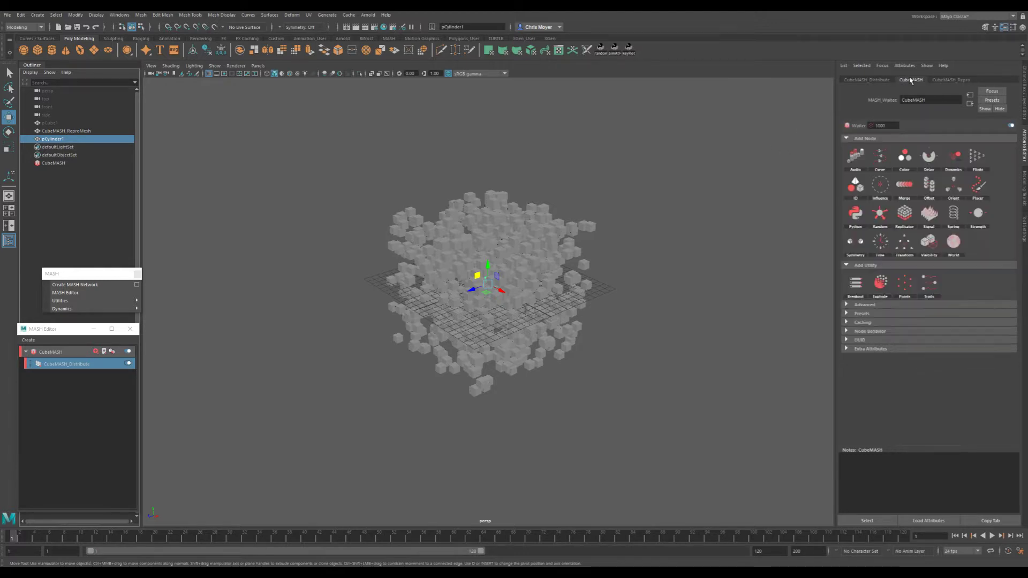
left_click(892, 145)
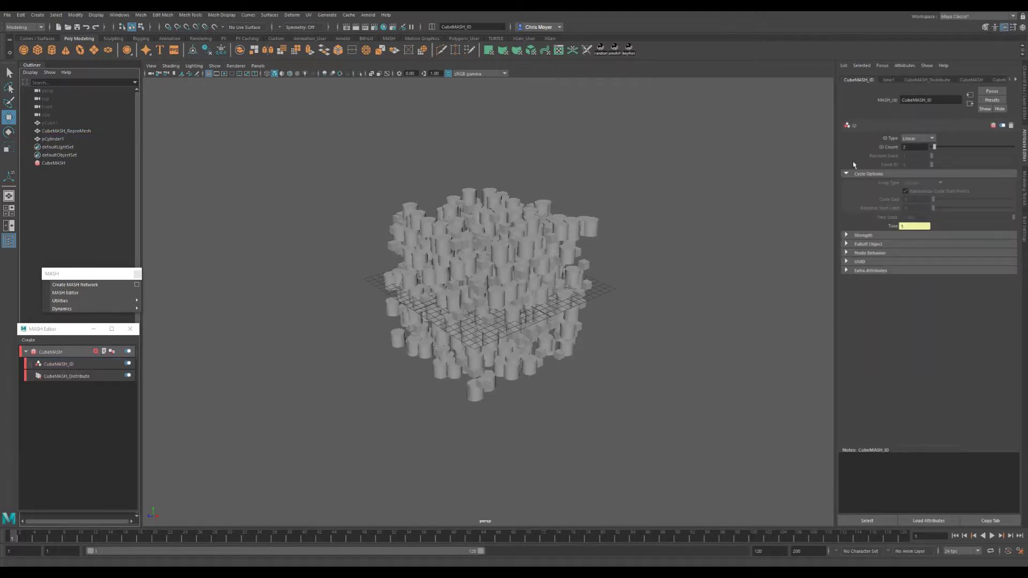
left_click_drag(616, 241, 563, 304, "alt")
scroll(679, 279, "up", 5)
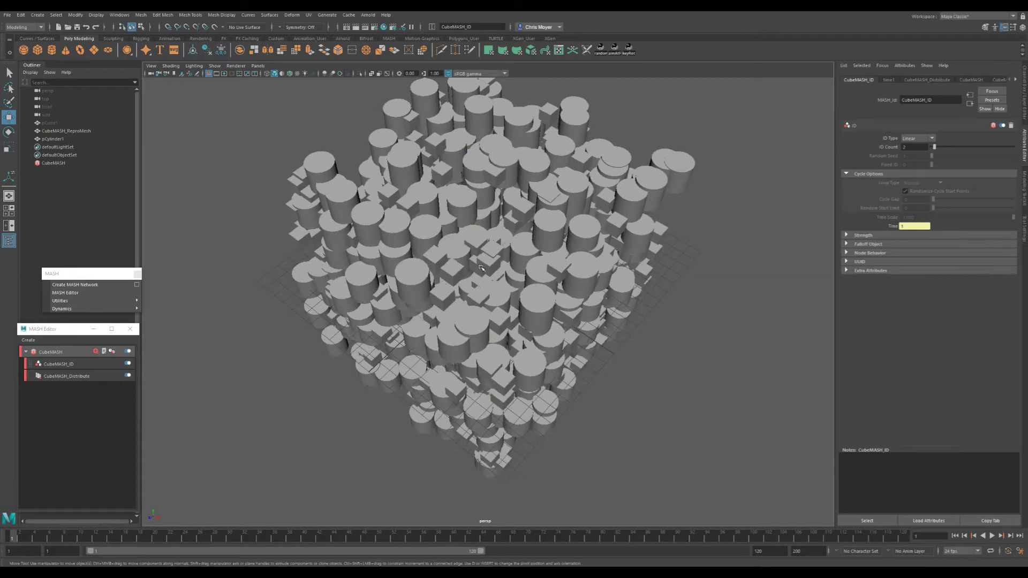
left_click_drag(395, 224, 604, 248, "alt")
scroll(604, 248, "down", 3)
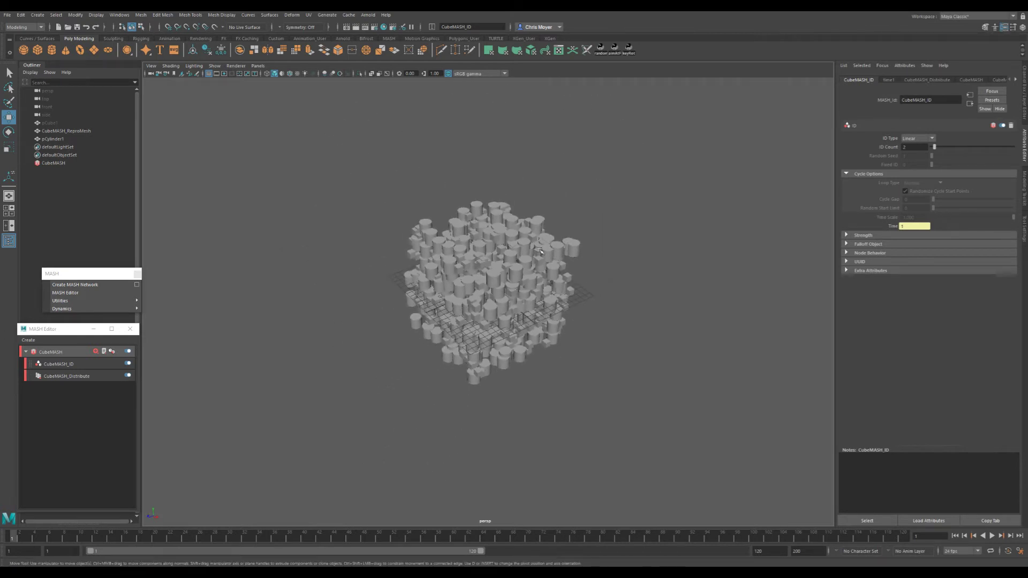
- Try the BoundingBox Level Of Detail on the CubeMASH_Repro node and view the network up close
left_click(1016, 82)
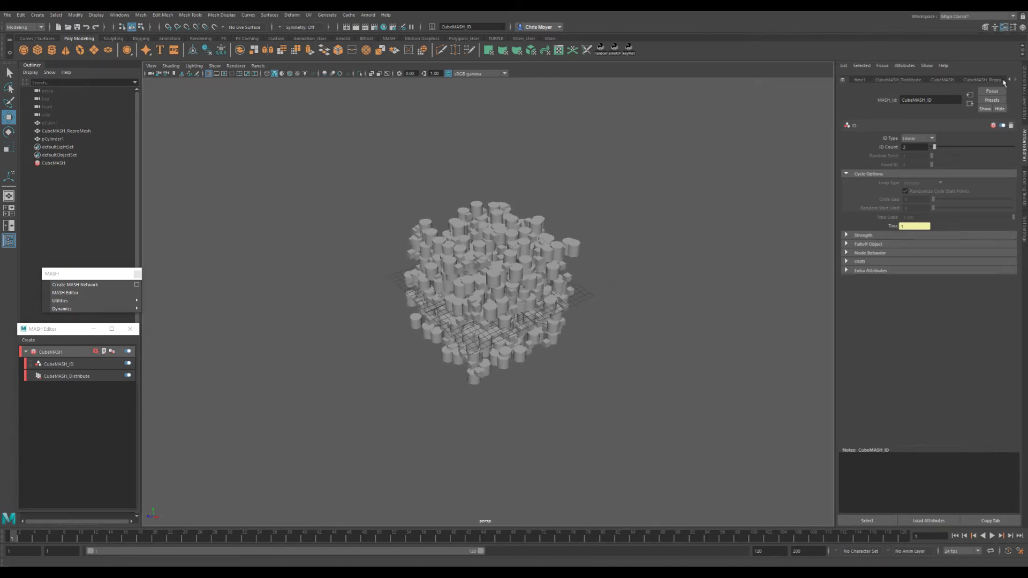
left_click(982, 79)
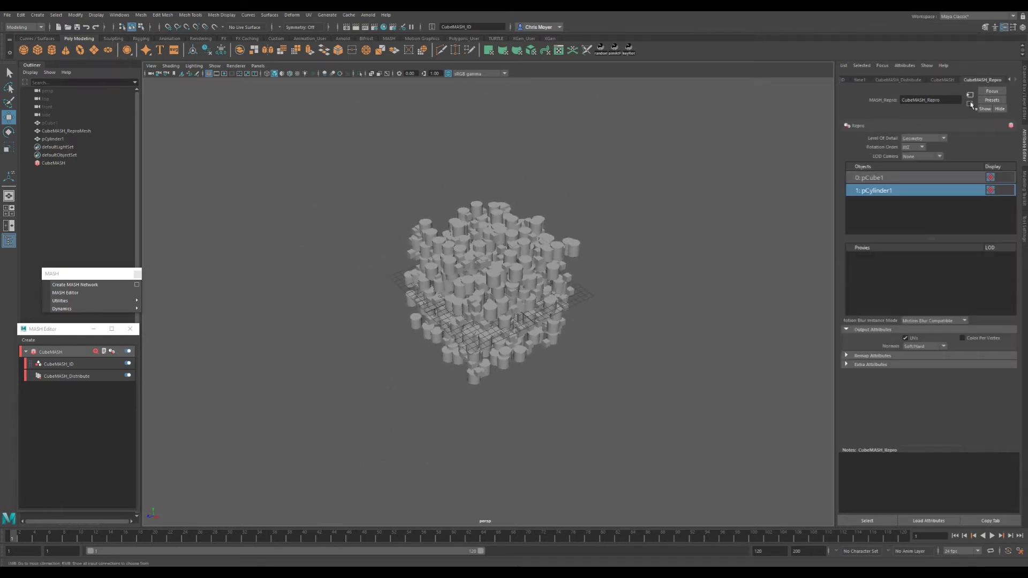
left_click(942, 138)
left_click(942, 154)
left_click_drag(605, 246, 559, 342, "alt")
scroll(586, 310, "up", 3)
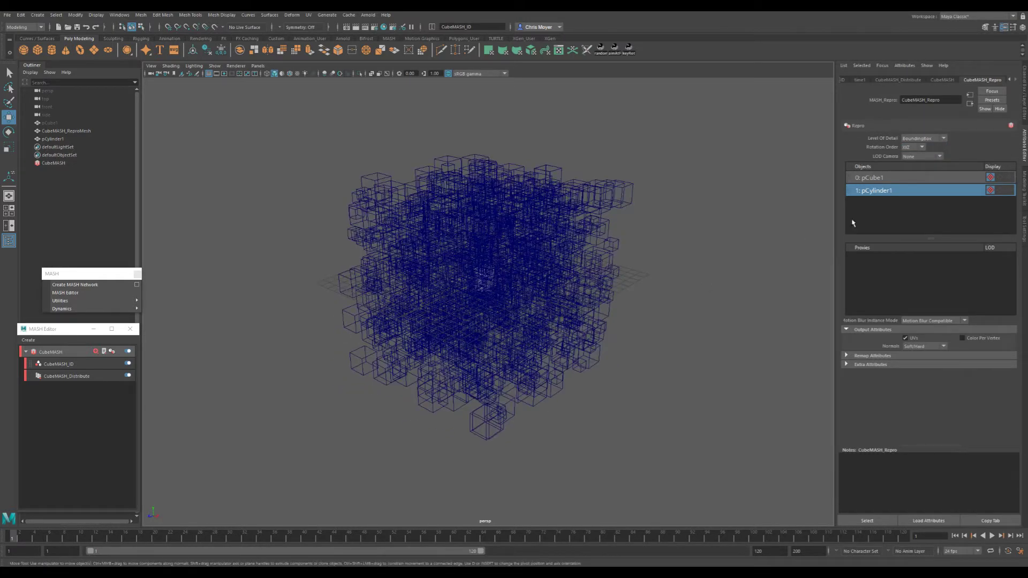
- Check the LOD Camera options and return the Repro node's Level Of Detail to Geometry
left_click(931, 156)
left_click(924, 159)
left_click(923, 138)
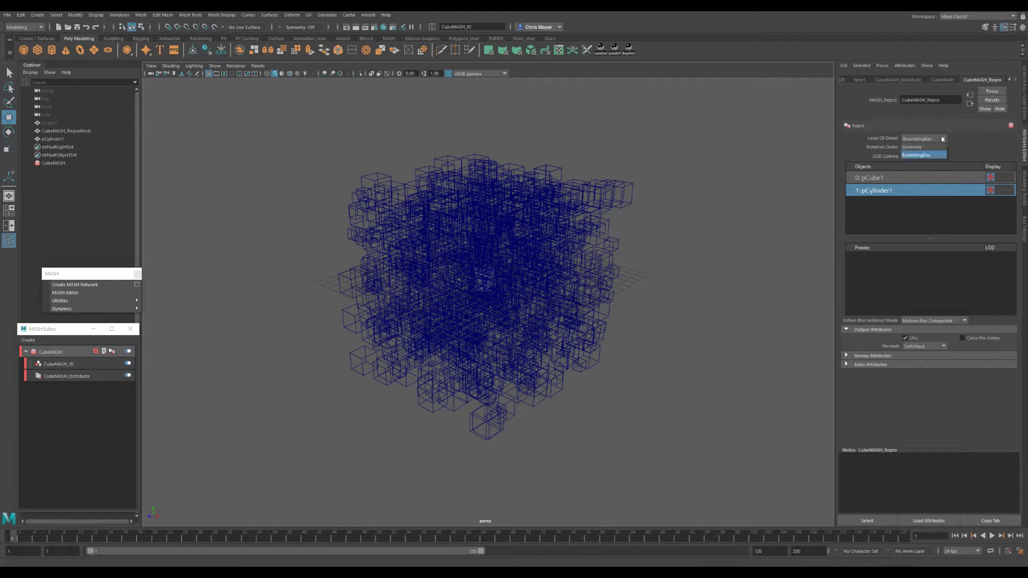
left_click(939, 152)
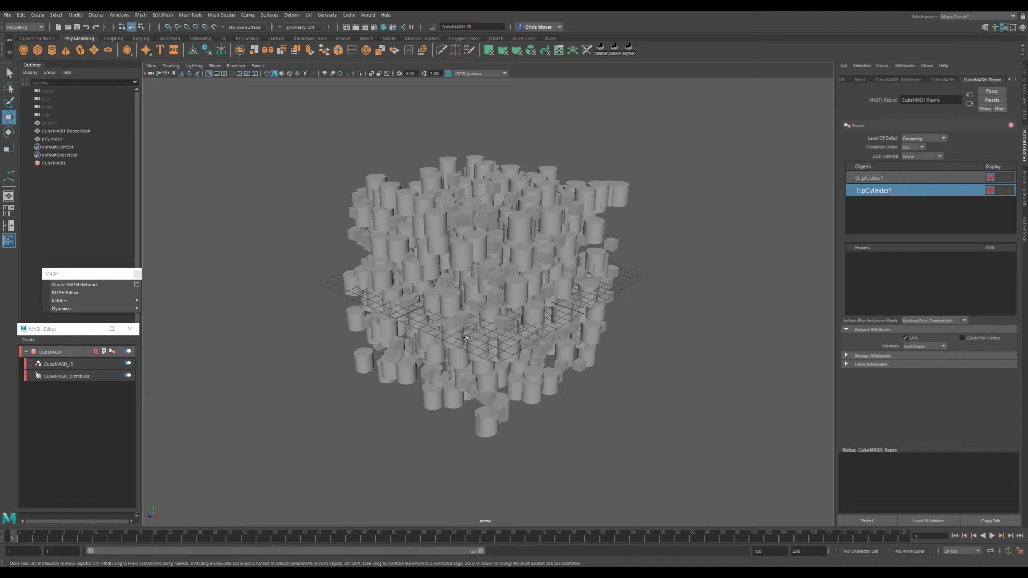
scroll(396, 308, "down", 5)
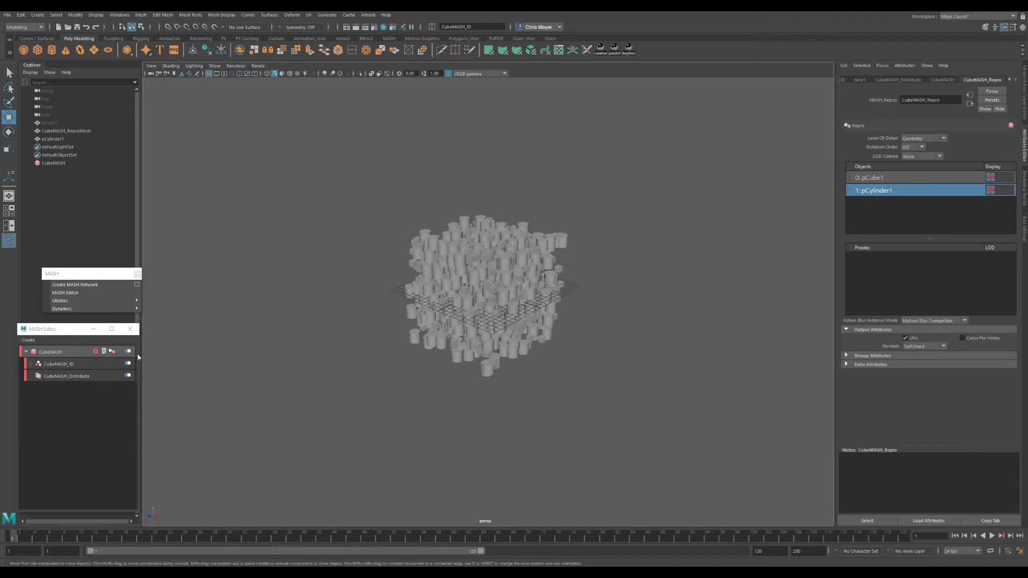
- Disable the CubeMASH network and hide the original cylinder pCylinder1
left_click(128, 351)
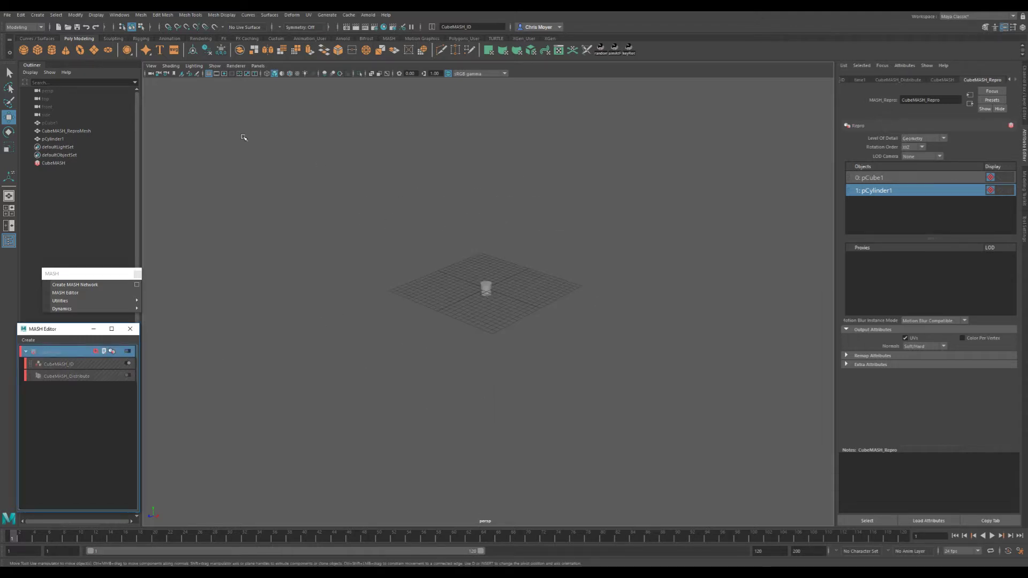
left_click(50, 123)
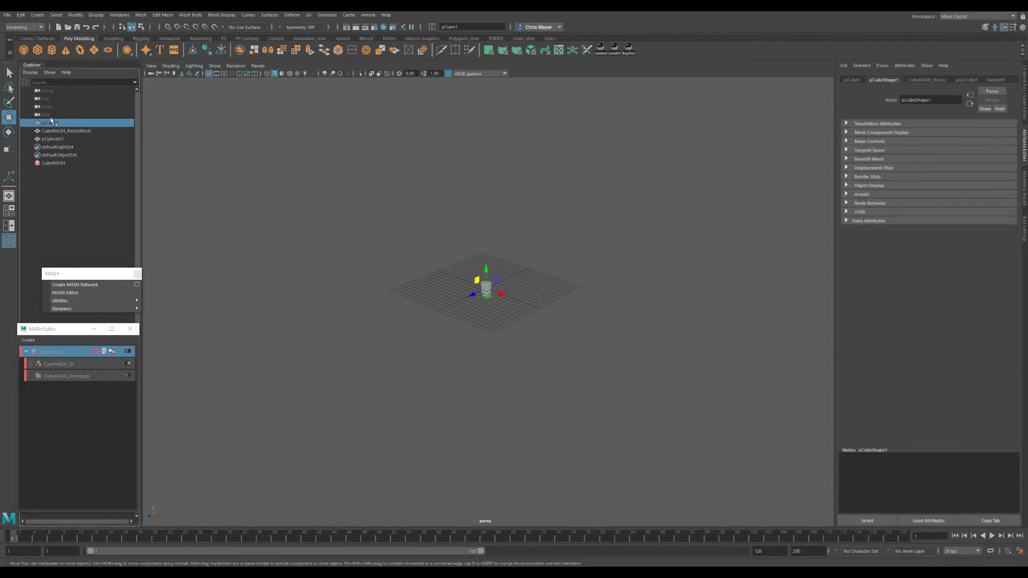
left_click(53, 138)
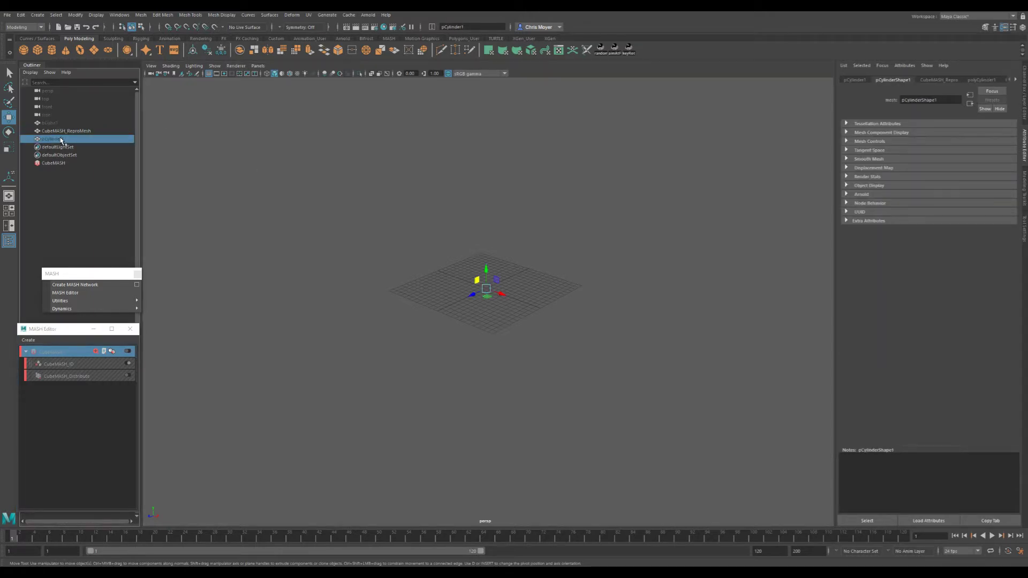
- Create a MASH network named instancer from pCylinder1 and pCube1, with the Geometry Type set to Instancer
left_click(56, 124, "ctrl")
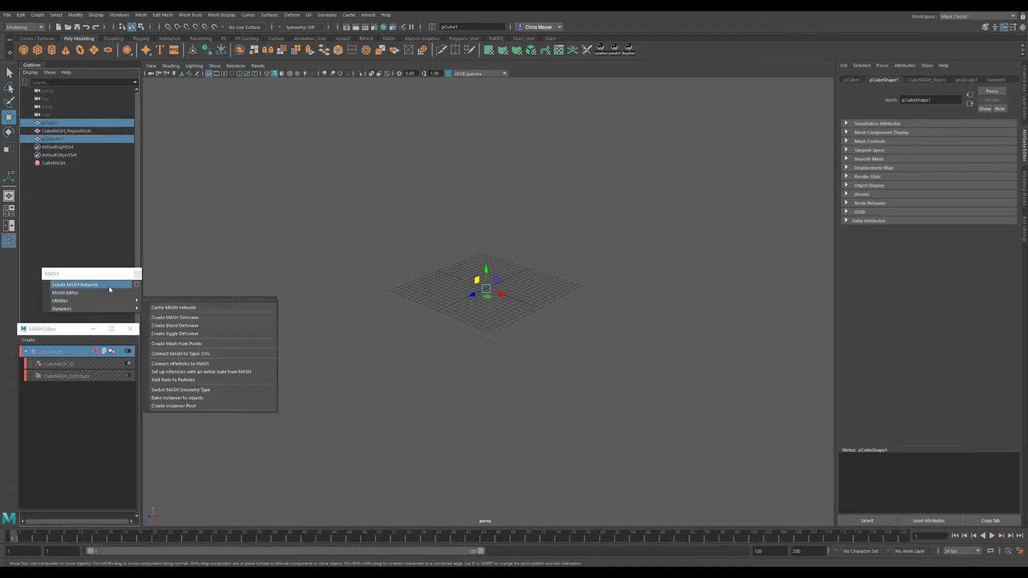
left_click(137, 284)
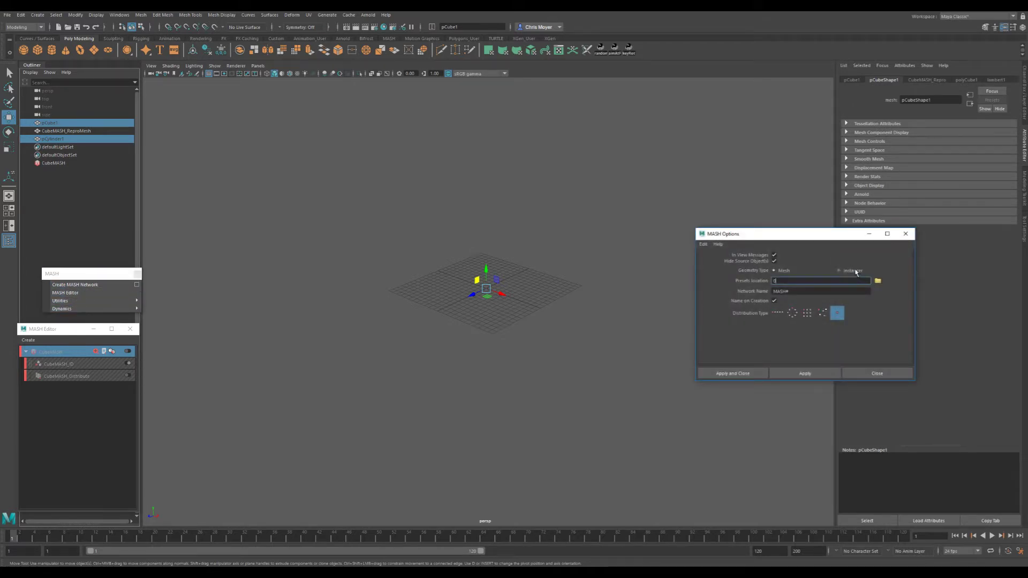
left_click(854, 272)
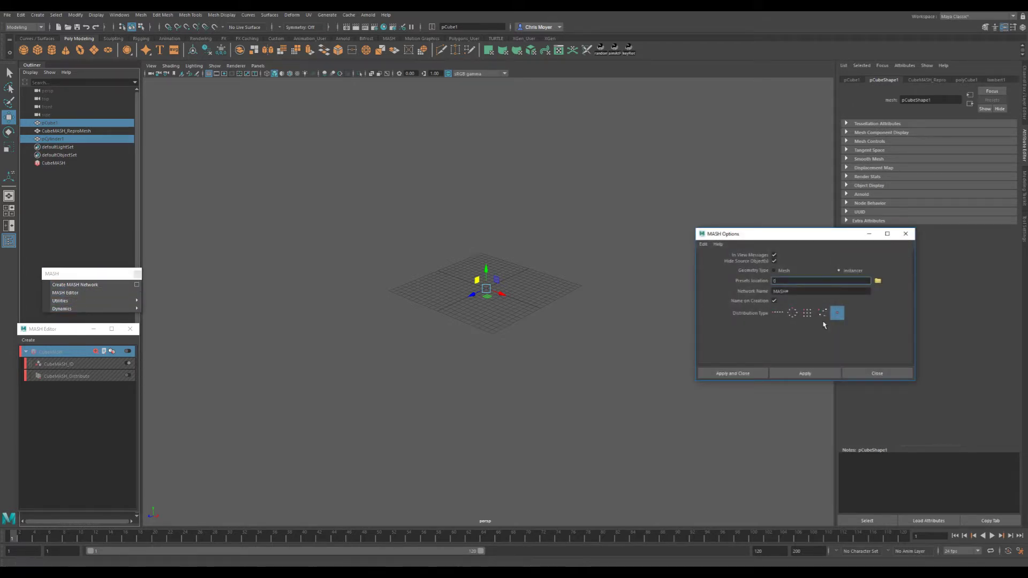
left_click(720, 373)
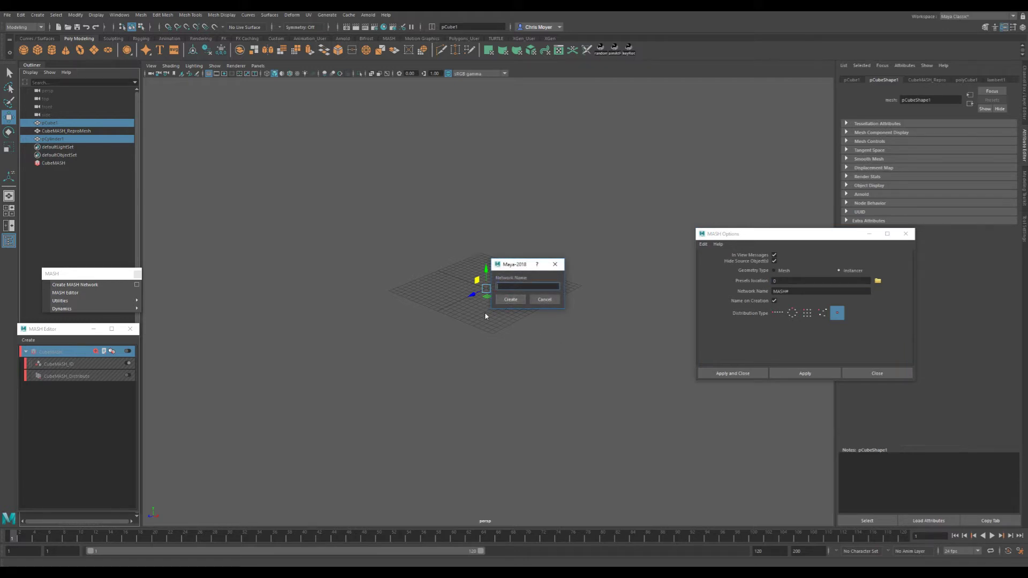
type("instancer")
key("Return")
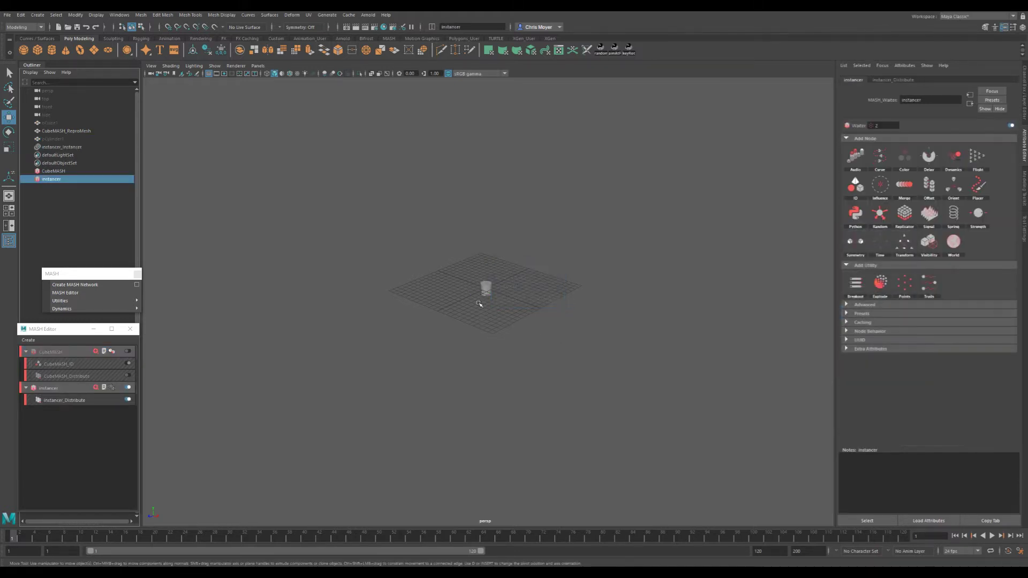
- Increase Distance X on the instancer_Distribute node to spread its two points apart
left_click(886, 80)
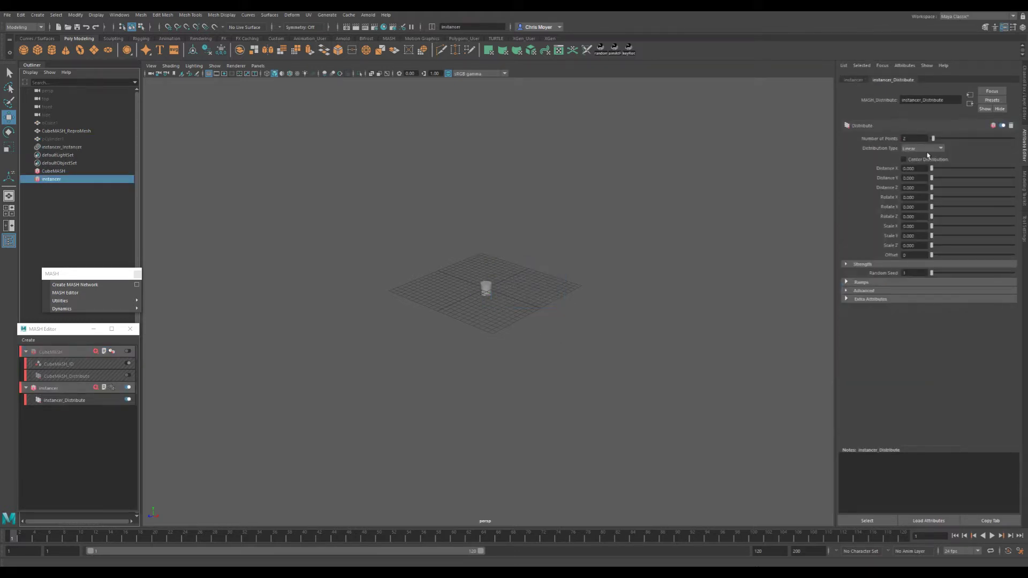
left_click_drag(942, 169, 946, 169)
left_click(853, 80)
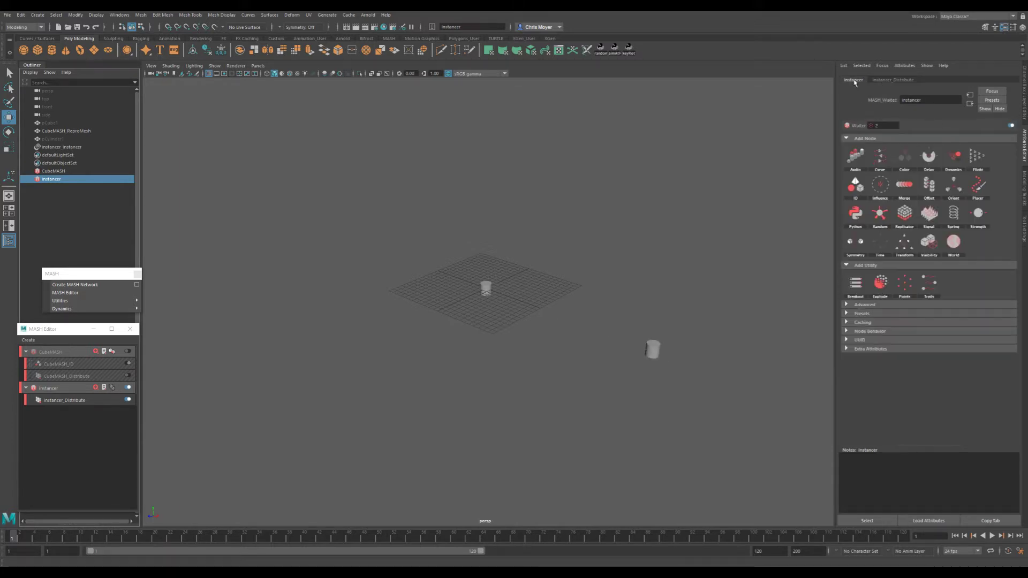
- Inspect the instancer_Instancer object's attributes and add an ID node to the instancer network
left_click(51, 147)
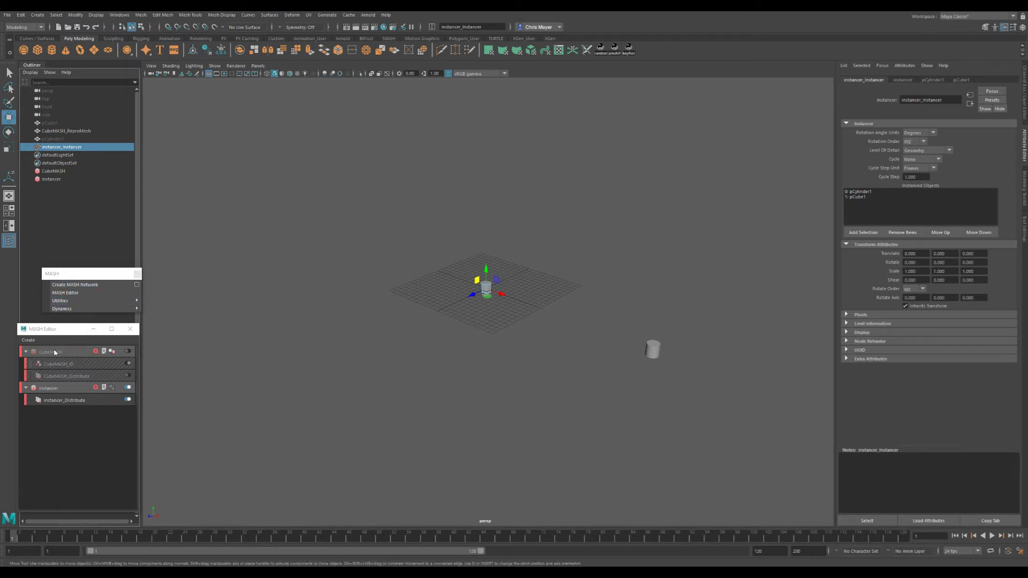
left_click(49, 388)
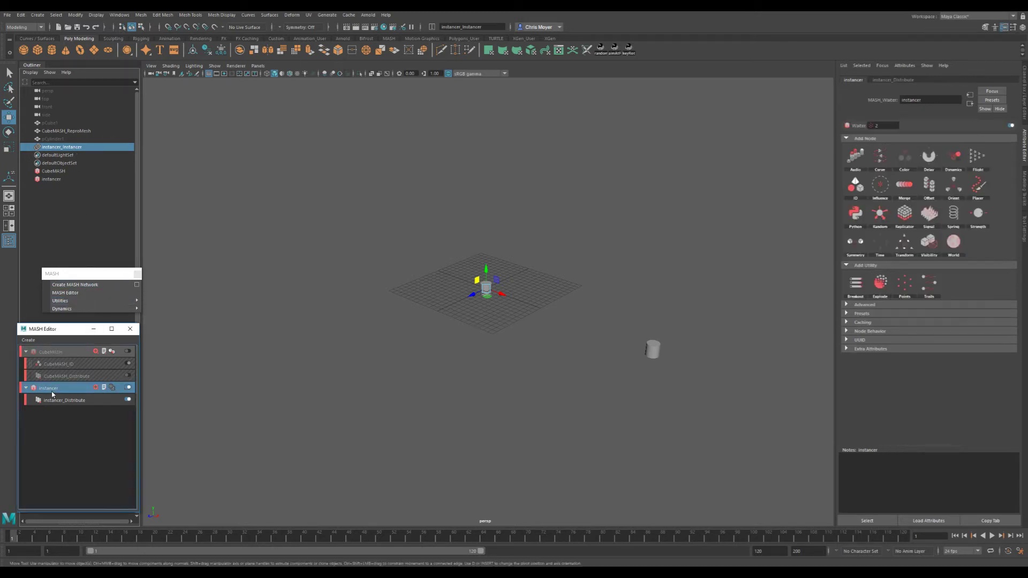
left_click(856, 197)
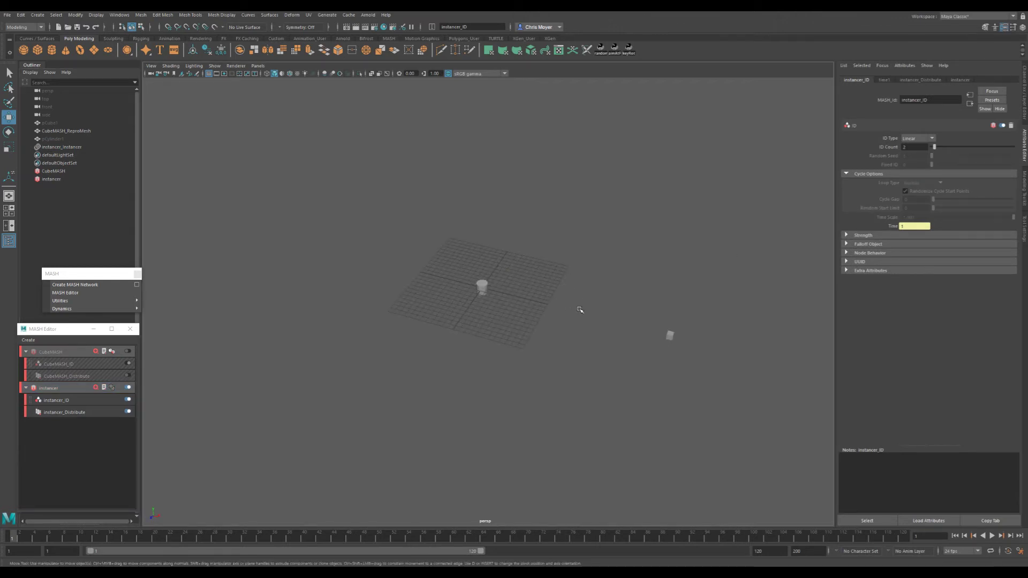
- Set the Number of Points on the instancer_Distribute node to 32 and view the row of instances from several angles
scroll(579, 309, "down", 3)
left_click(925, 81)
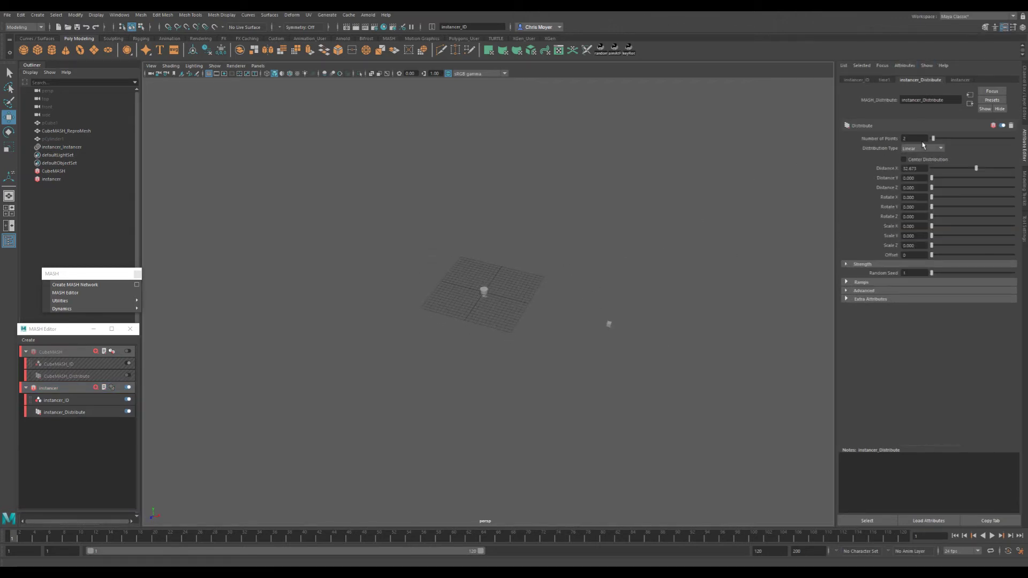
left_click_drag(934, 139, 957, 139)
scroll(608, 265, "up", 1)
scroll(608, 265, "up", 2)
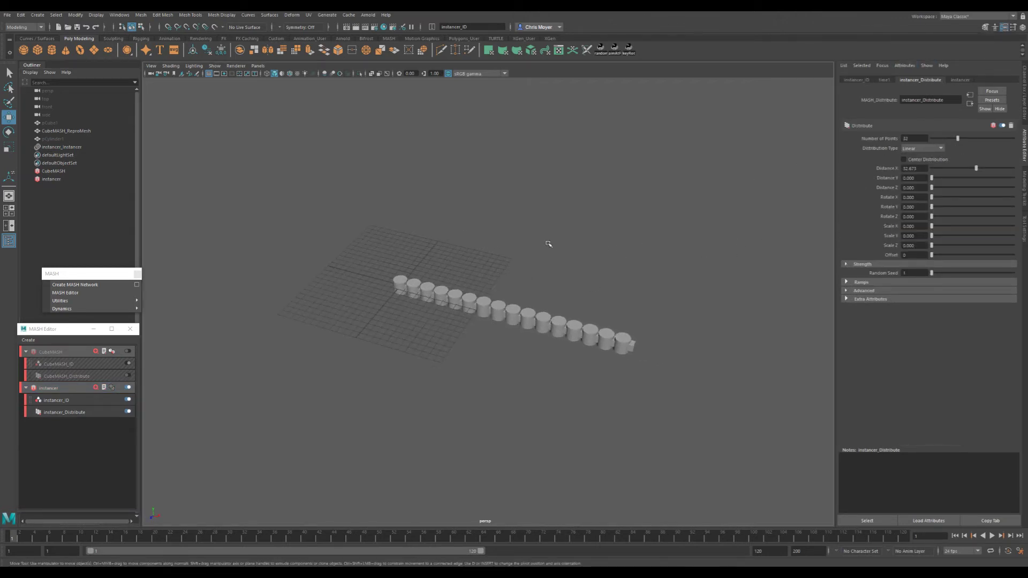
left_click_drag(482, 270, 520, 272, "alt")
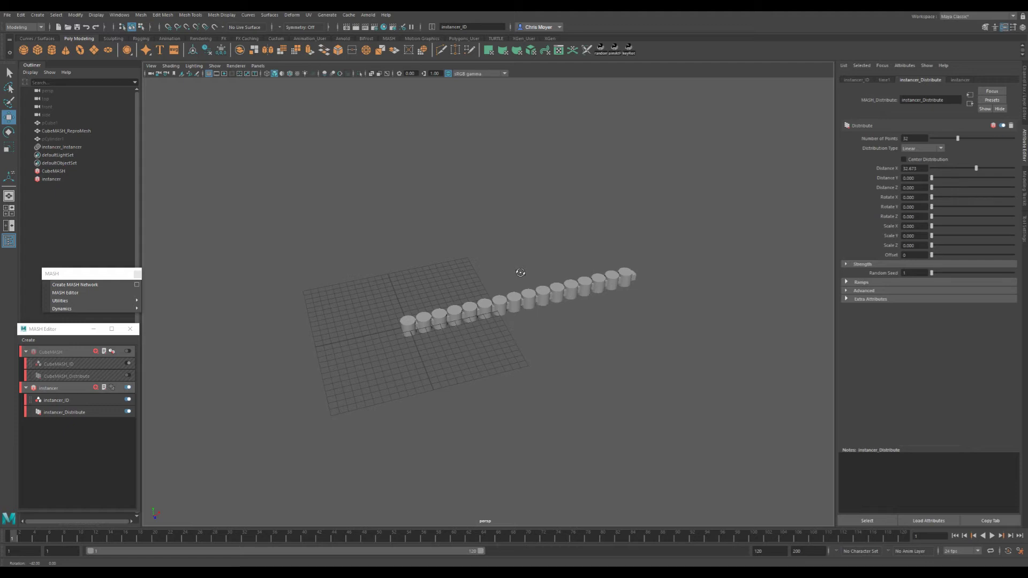
left_click_drag(519, 272, 495, 299, "alt")
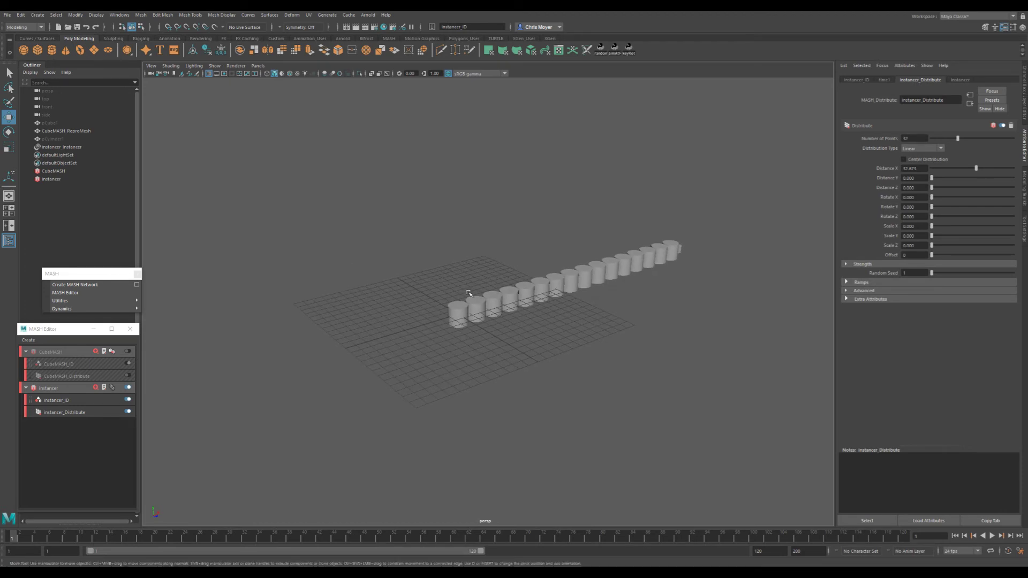
left_click_drag(468, 293, 533, 289, "alt")
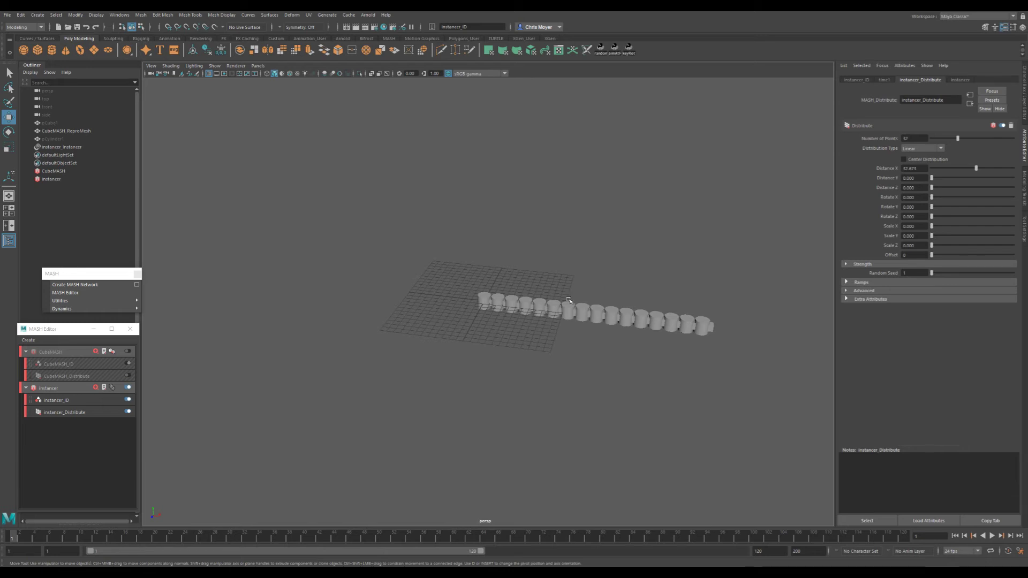
left_click_drag(521, 314, 505, 333, "alt")
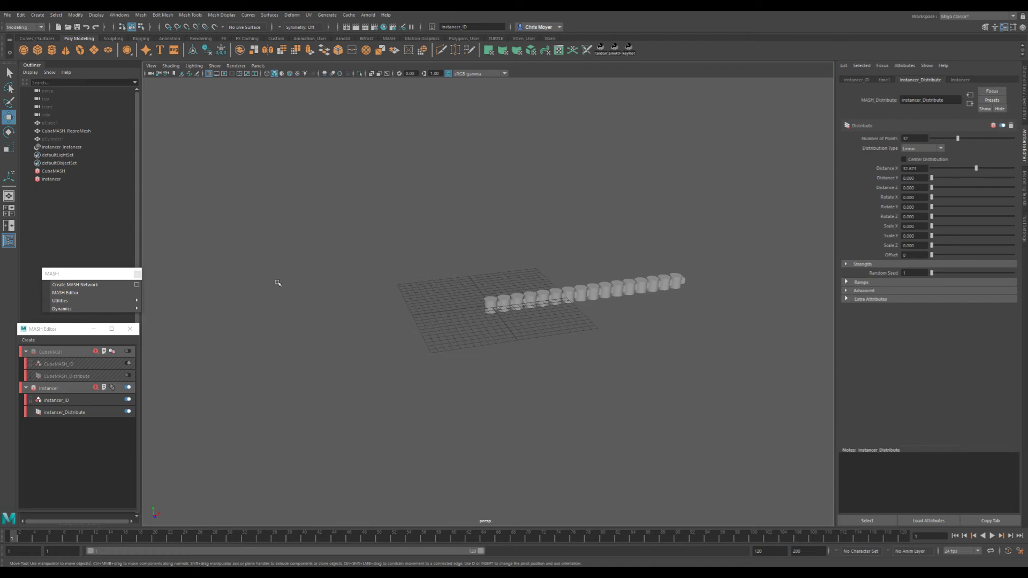
- Try to switch the MASH geometry type with the instancer_Instancer object selected
left_click(62, 149)
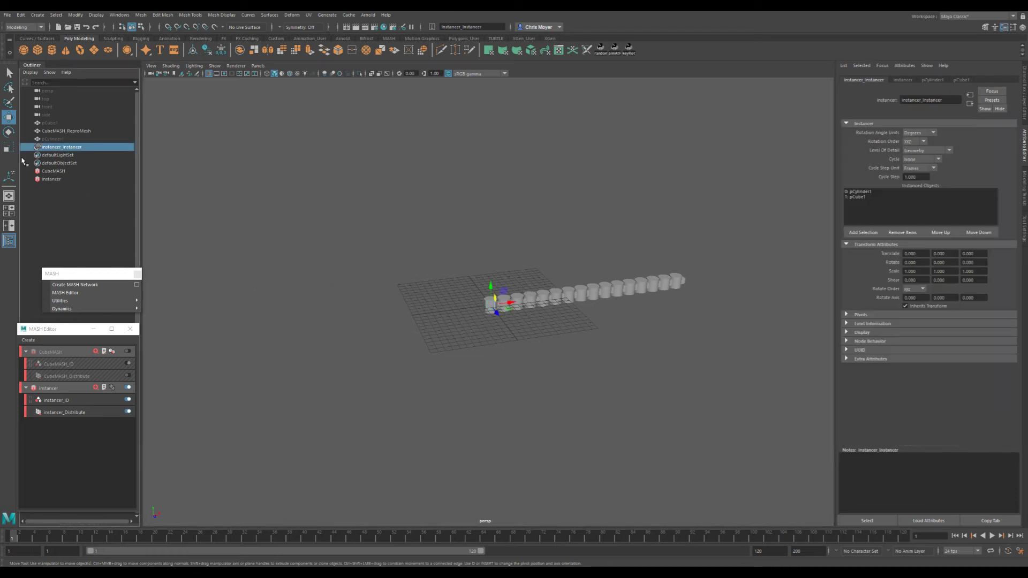
mouse_move(86, 301)
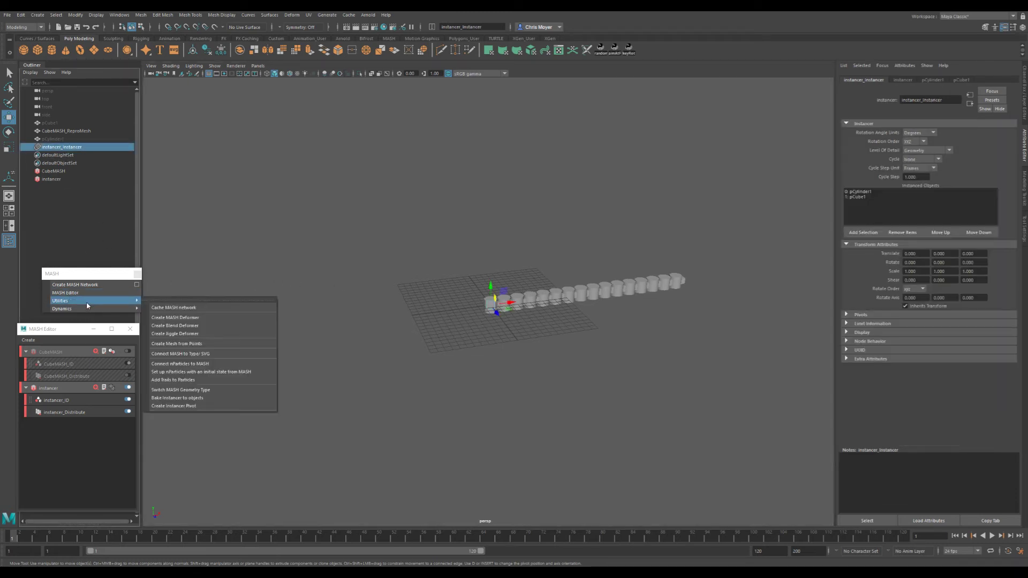
left_click(195, 391)
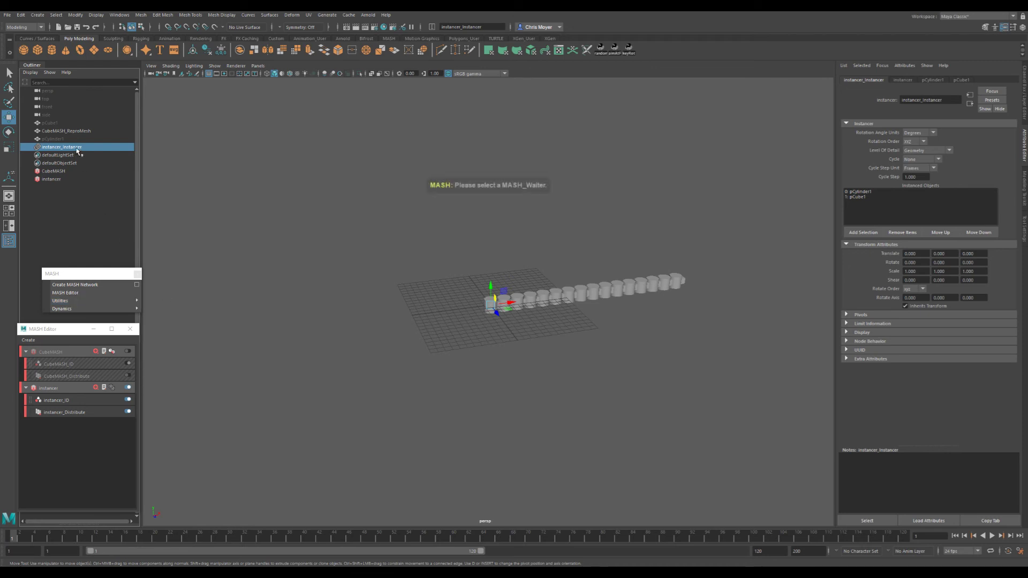
- Switch the MASH geometry type of the instancer network's waiter node from Instancer to Mesh
left_click(54, 179)
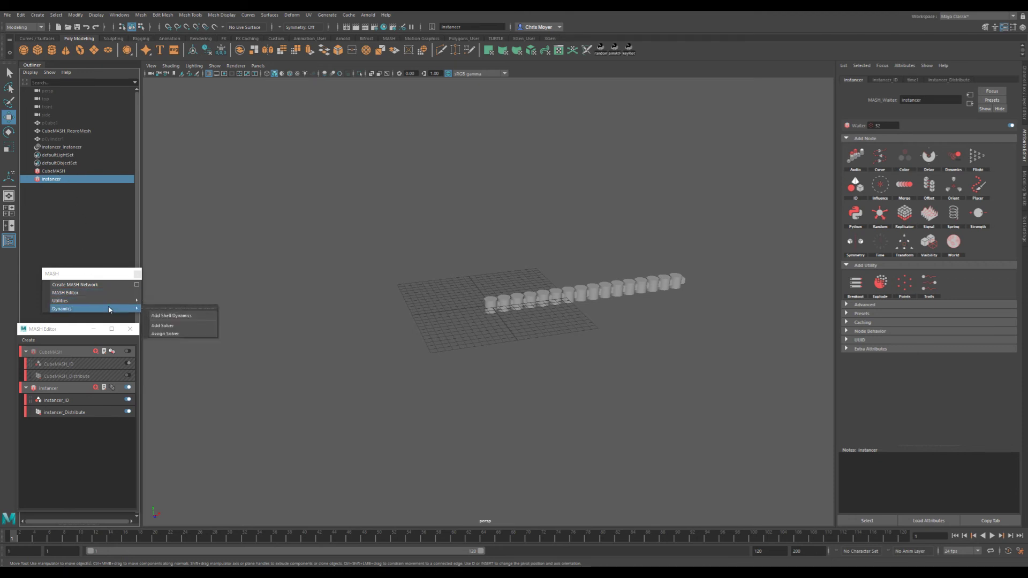
mouse_move(114, 301)
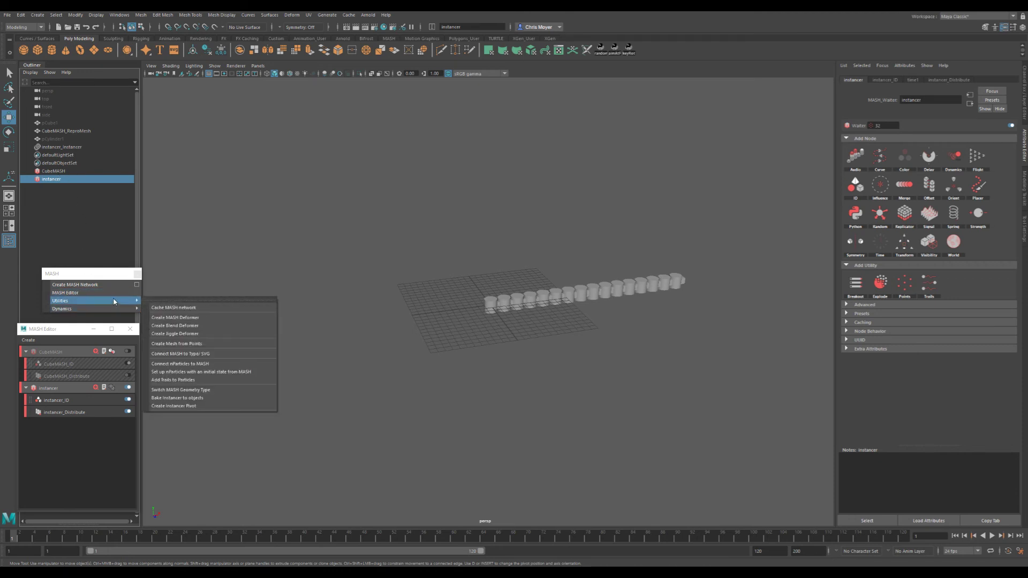
left_click(194, 390)
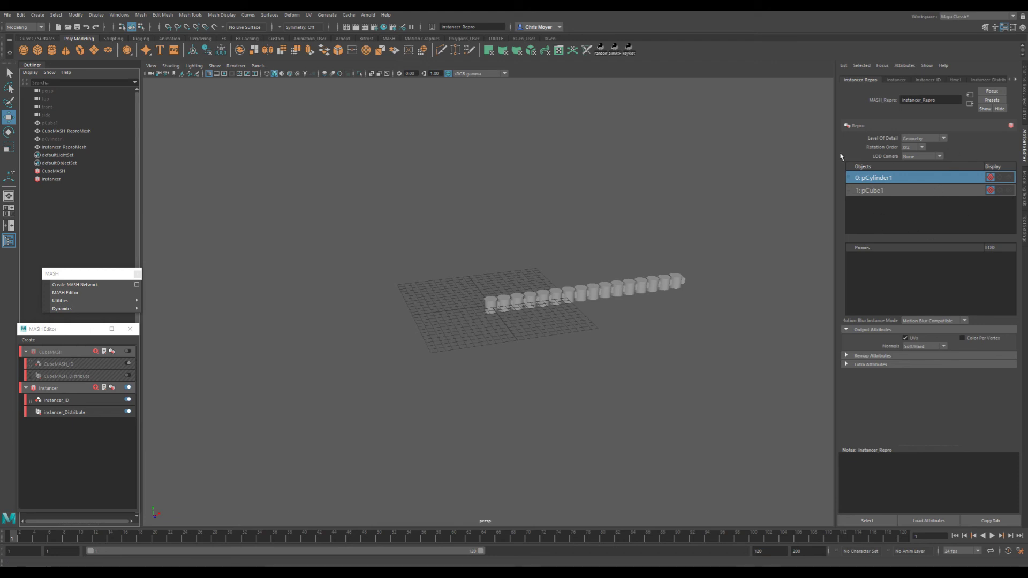
middle_click_drag(619, 340, 522, 314, "alt")
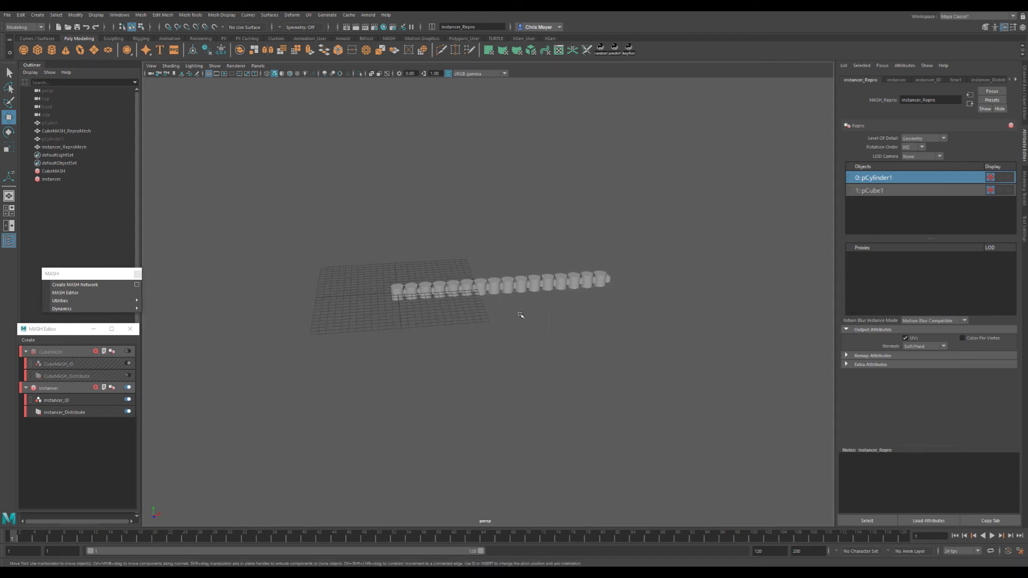